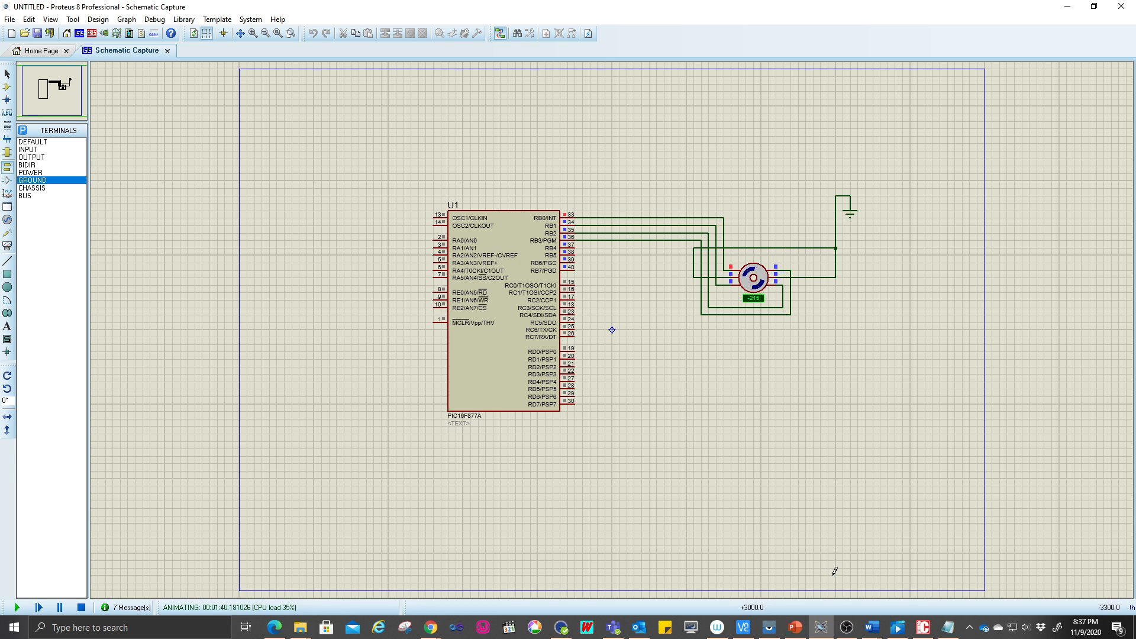
Switch to PowerPoint and display the Full Step Drive (Double Stepping) slide of the stepper motor presentation.
{"action": "left_click", "coordinate": [796, 627]}
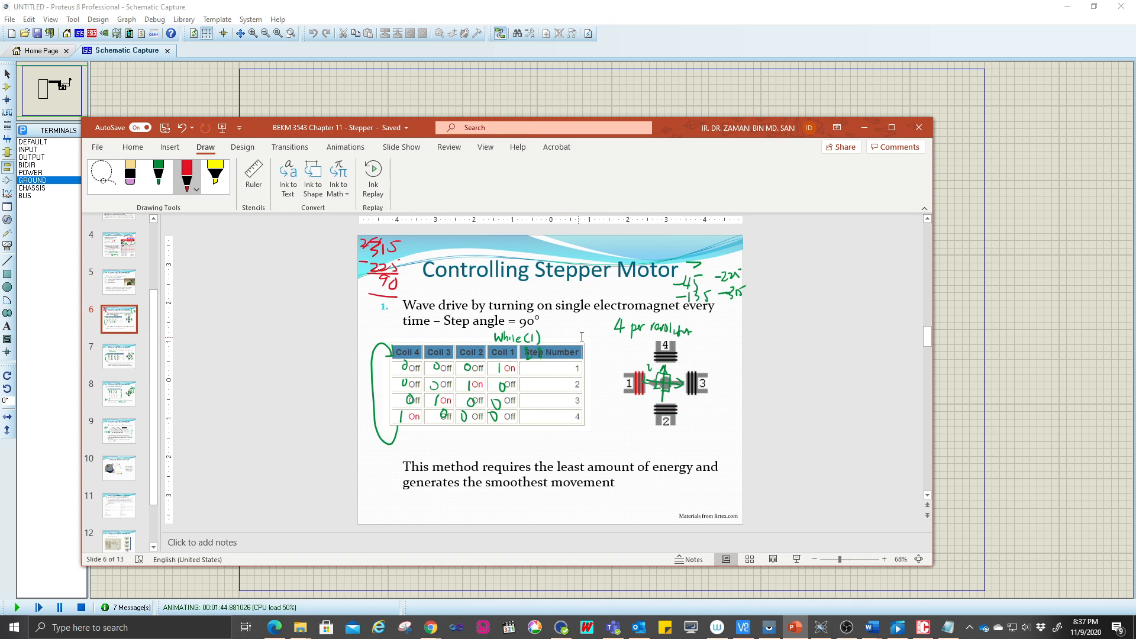
{"action": "left_click", "coordinate": [891, 127]}
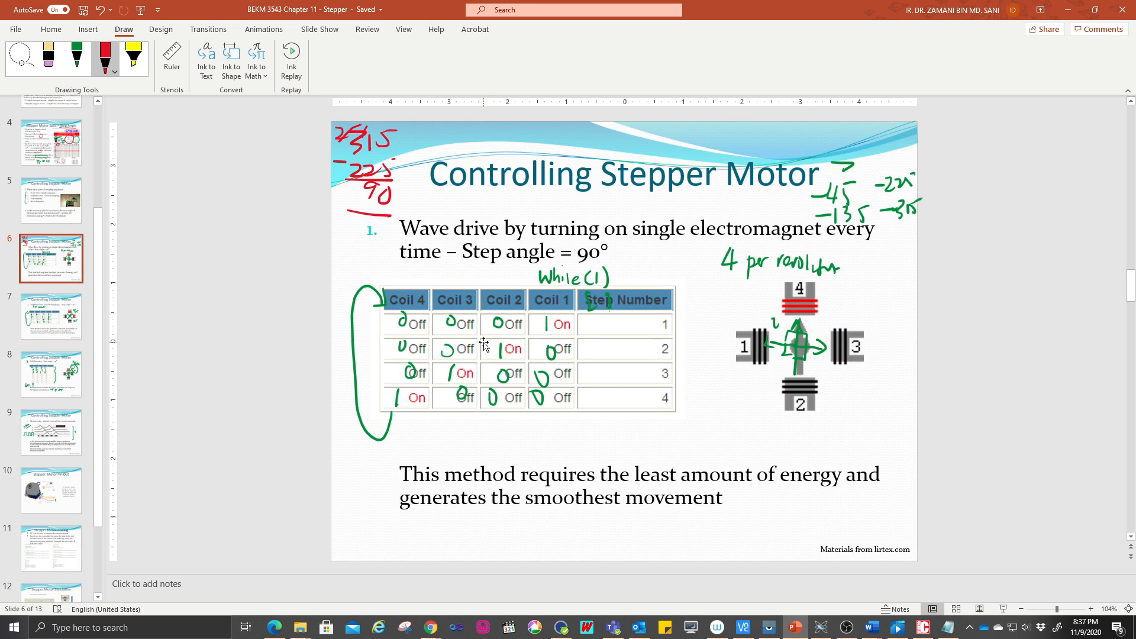
{"action": "scroll", "coordinate": [485, 345], "scroll_direction": "down", "scroll_amount": 1}
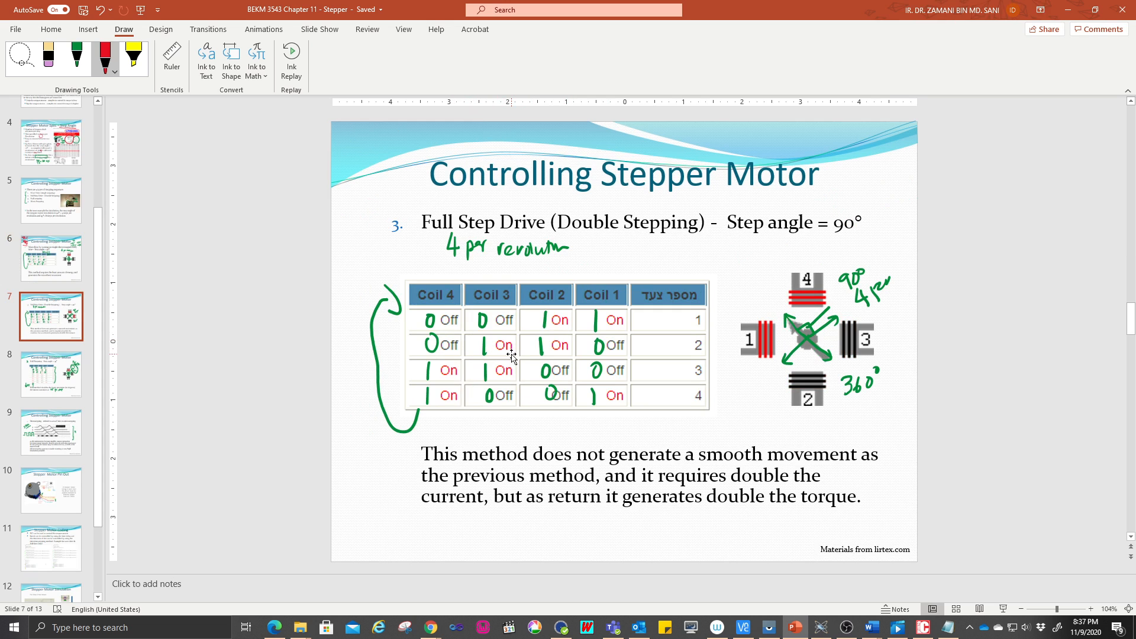
Place the PowerPoint slide and the mikroC window with step.c side by side above the Proteus schematic.
{"action": "left_click_drag", "start_coordinate": [788, 10], "coordinate": [556, 52]}
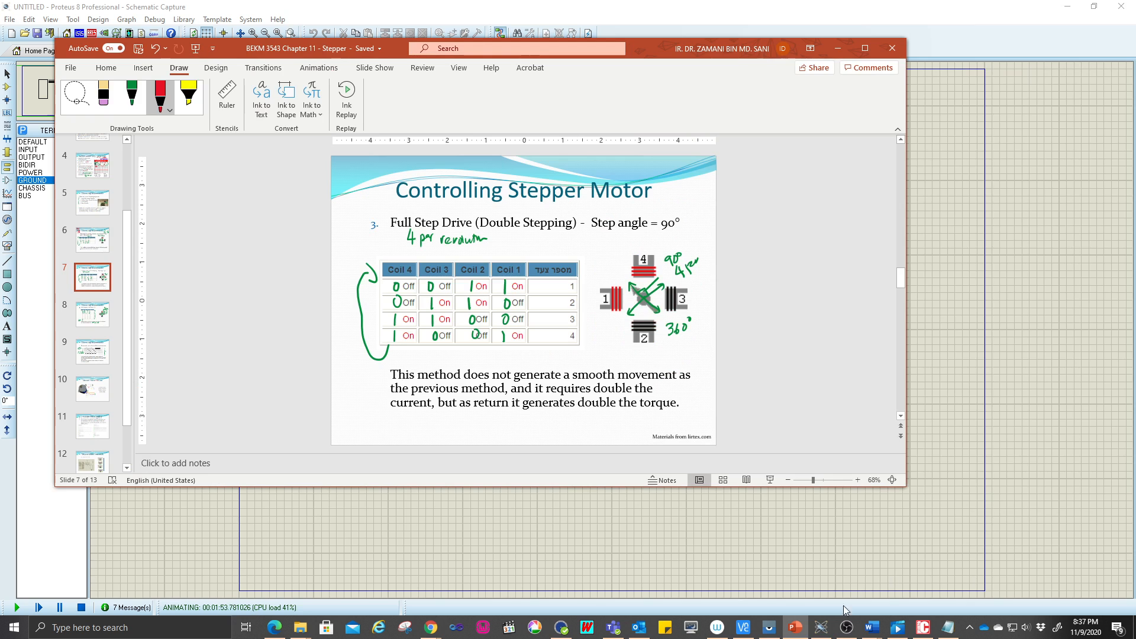
{"action": "left_click", "coordinate": [921, 631]}
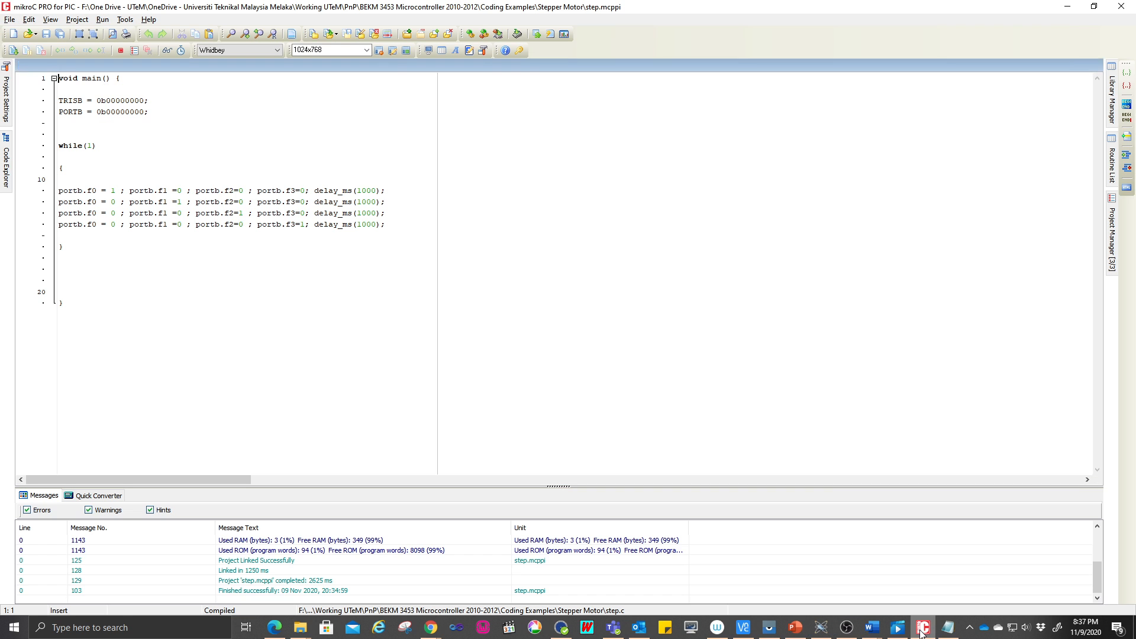
{"action": "left_click", "coordinate": [1094, 6]}
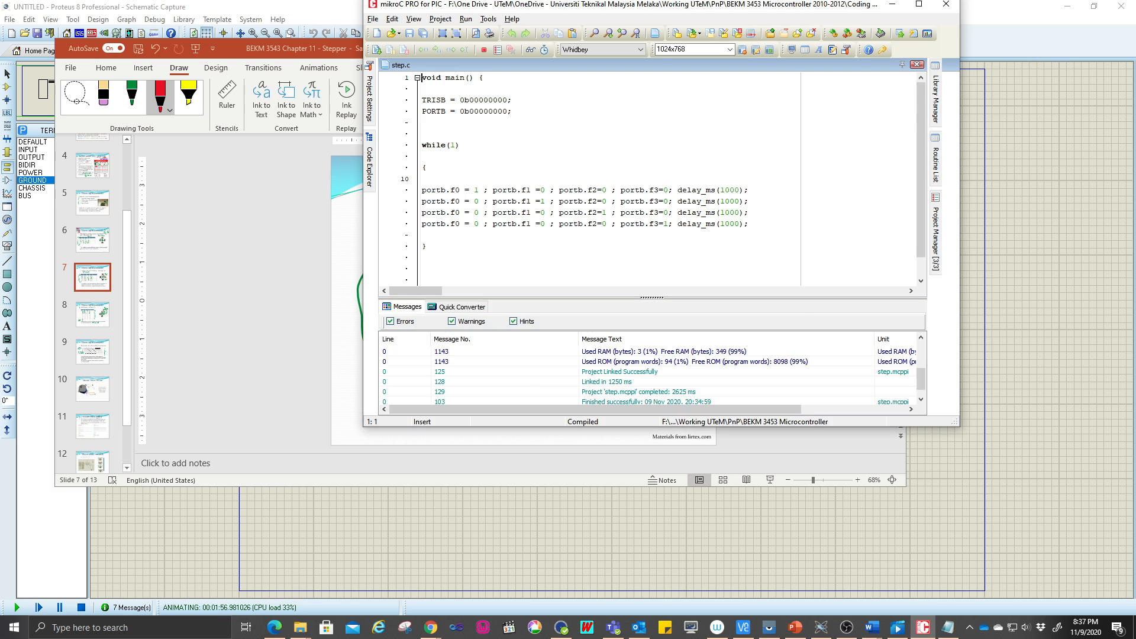
{"action": "left_click_drag", "start_coordinate": [639, 7], "coordinate": [1081, 246]}
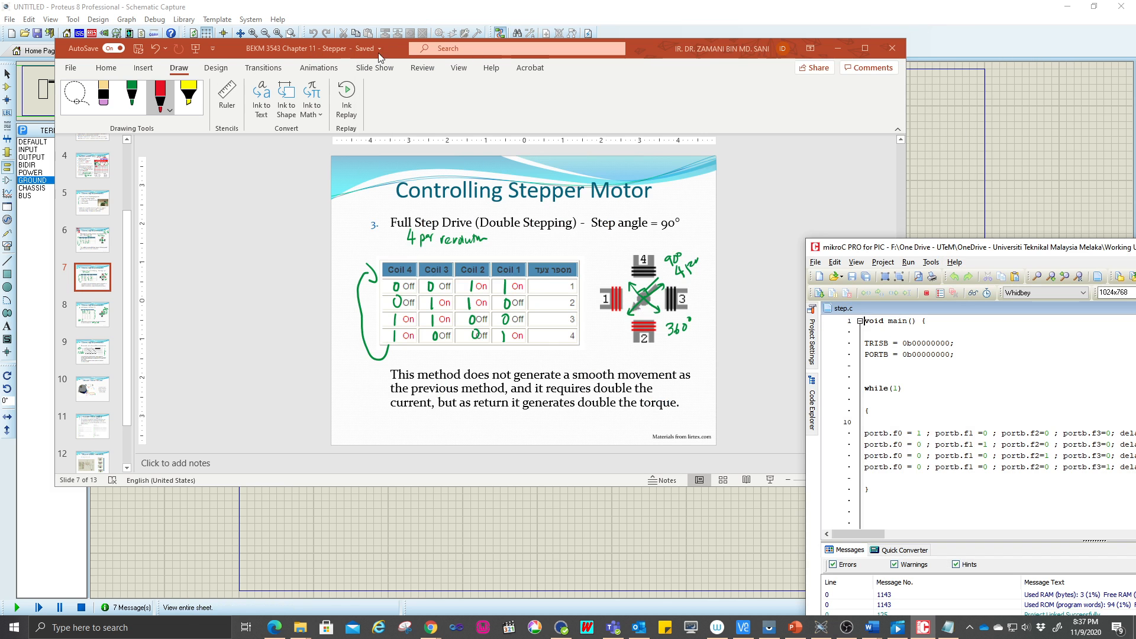
{"action": "left_click_drag", "start_coordinate": [651, 48], "coordinate": [460, 52]}
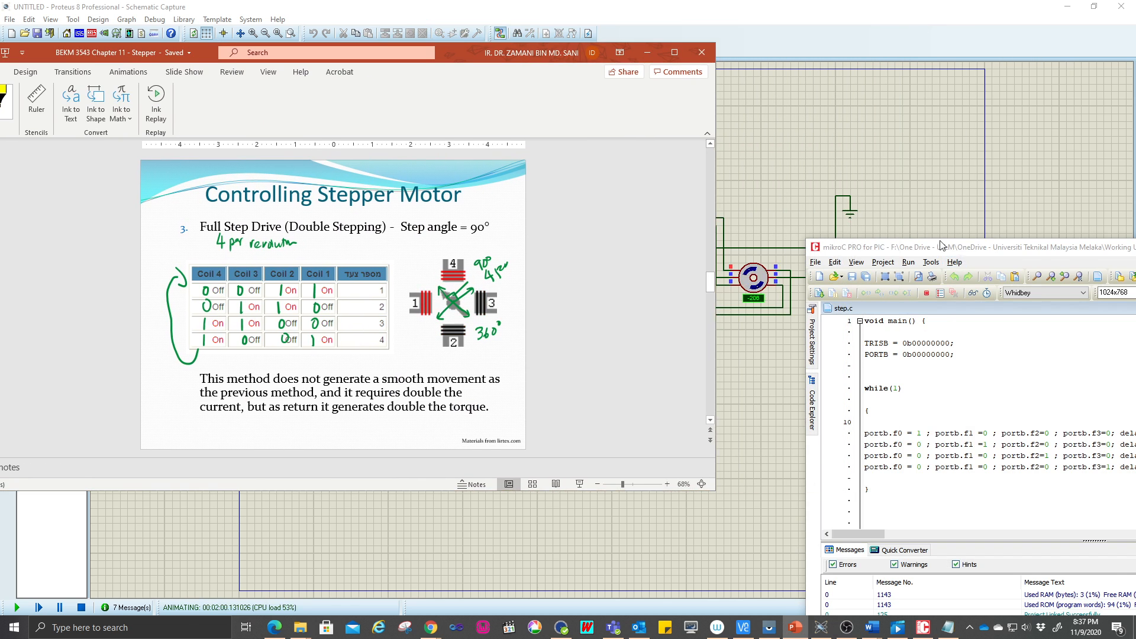
{"action": "left_click_drag", "start_coordinate": [960, 247], "coordinate": [683, 72]}
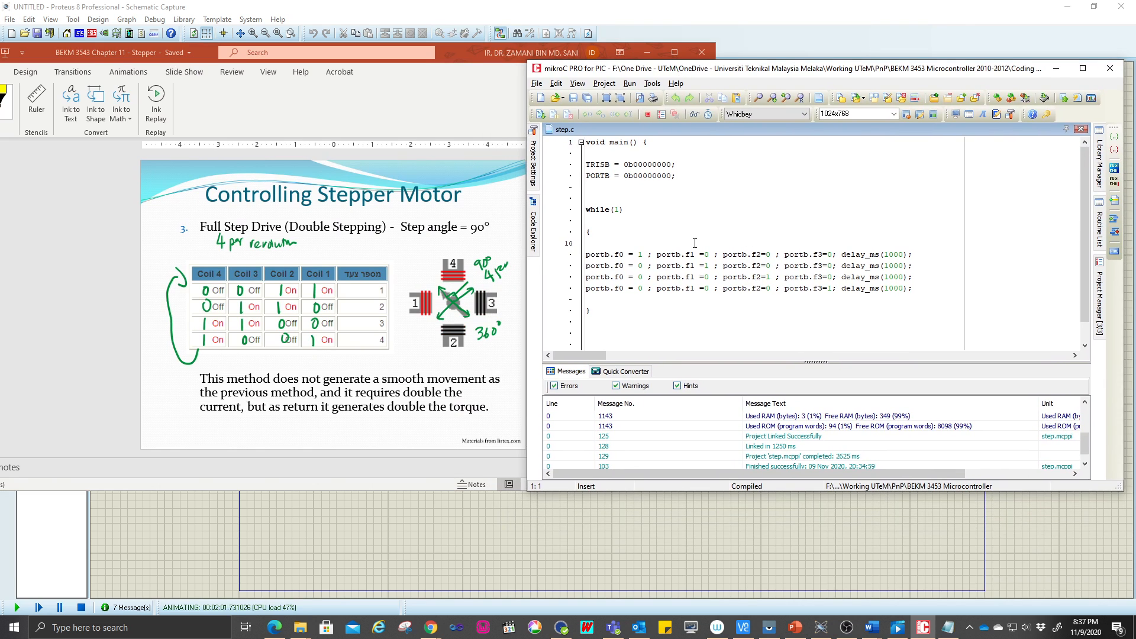
Set portb.f0 to 0, portb.f2 to 1 and portb.f3 to 1 in the first output line, and portb.f2 to 1 in the second.
{"action": "double_click", "coordinate": [641, 253]}
{"action": "type", "text": "0"}
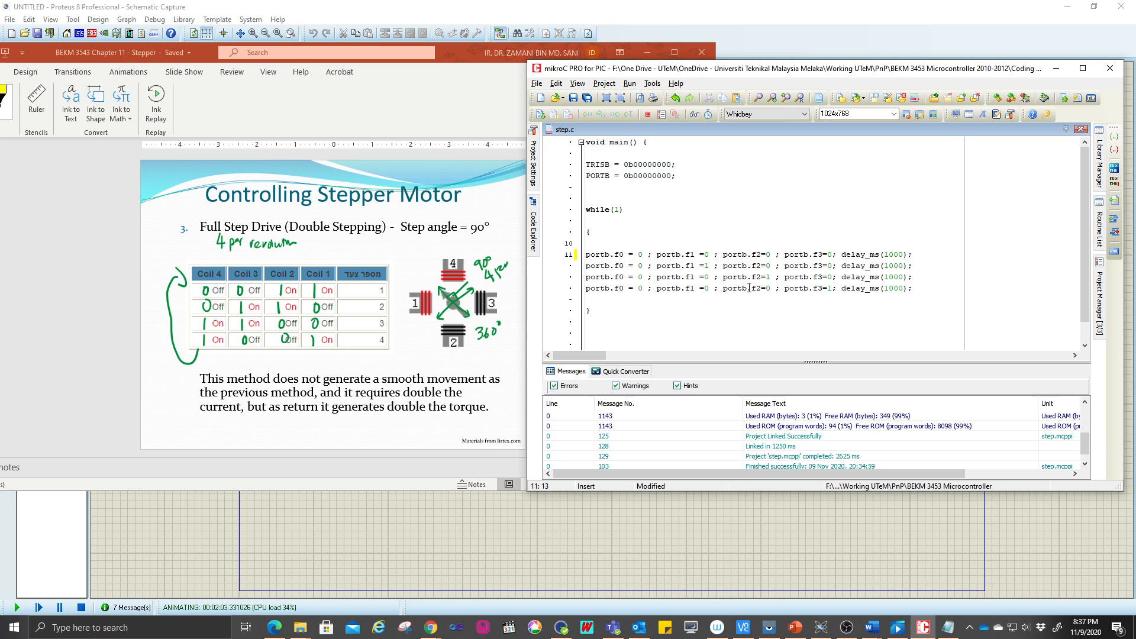
{"action": "double_click", "coordinate": [769, 254]}
{"action": "type", "text": "1"}
{"action": "double_click", "coordinate": [831, 254]}
{"action": "type", "text": "1"}
{"action": "double_click", "coordinate": [768, 267]}
{"action": "type", "text": "1"}
Set portb.f0 and portb.f1 to 1 in the third output line, and portb.f0 and portb.f3 to 1 in the fourth.
{"action": "double_click", "coordinate": [640, 276]}
{"action": "type", "text": "1"}
{"action": "double_click", "coordinate": [709, 277]}
{"action": "double_click", "coordinate": [709, 276]}
{"action": "type", "text": "1"}
{"action": "double_click", "coordinate": [640, 288]}
{"action": "type", "text": "1"}
{"action": "double_click", "coordinate": [831, 288]}
{"action": "type", "text": "0"}
{"action": "double_click", "coordinate": [830, 288]}
{"action": "type", "text": "1"}
Set portb.f2 to 0 in the third output line and build the project with the full-step sequence.
{"action": "double_click", "coordinate": [769, 276]}
{"action": "type", "text": "0"}
{"action": "left_click", "coordinate": [599, 85]}
{"action": "left_click", "coordinate": [617, 98]}
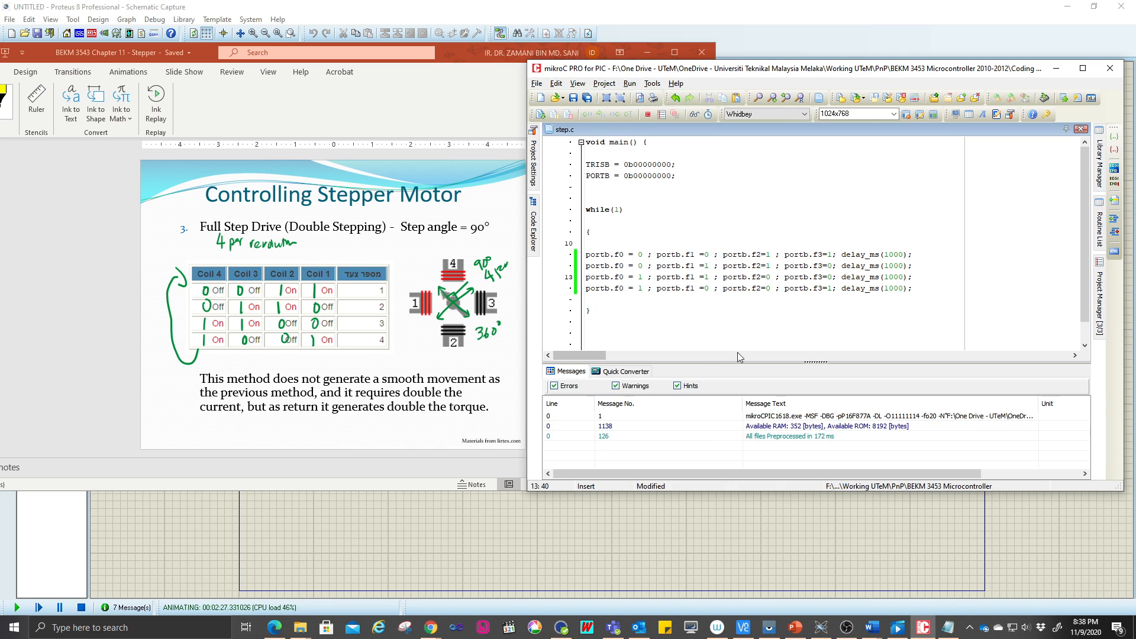
Switch to Proteus and restart the stepper motor simulation with the rebuilt full-step program.
{"action": "left_click", "coordinate": [808, 561]}
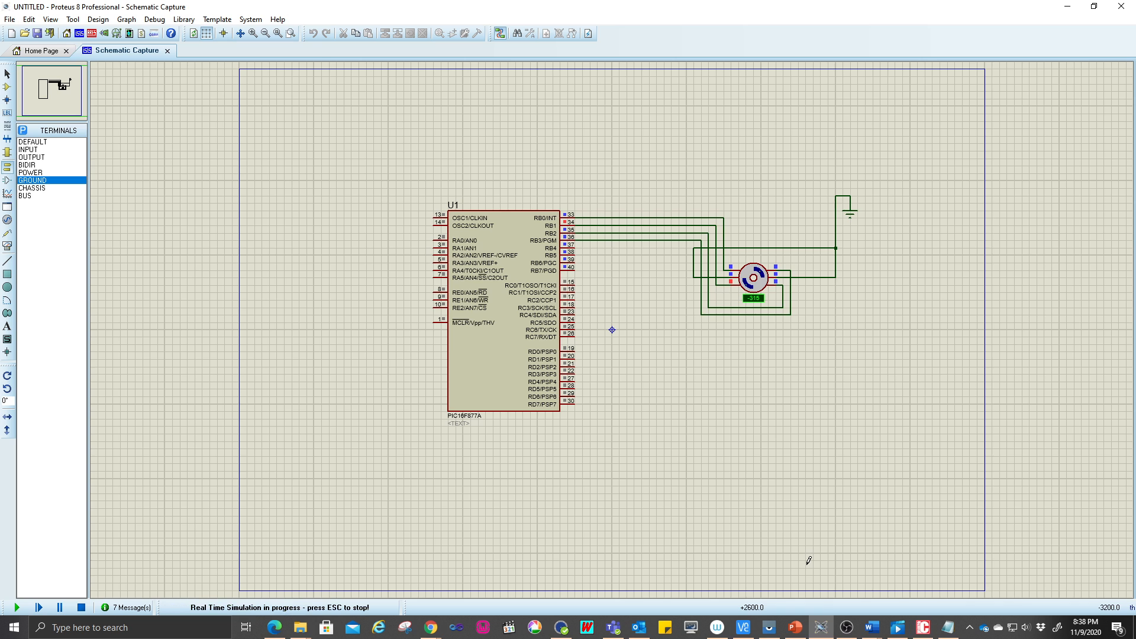
{"action": "left_click", "coordinate": [108, 607]}
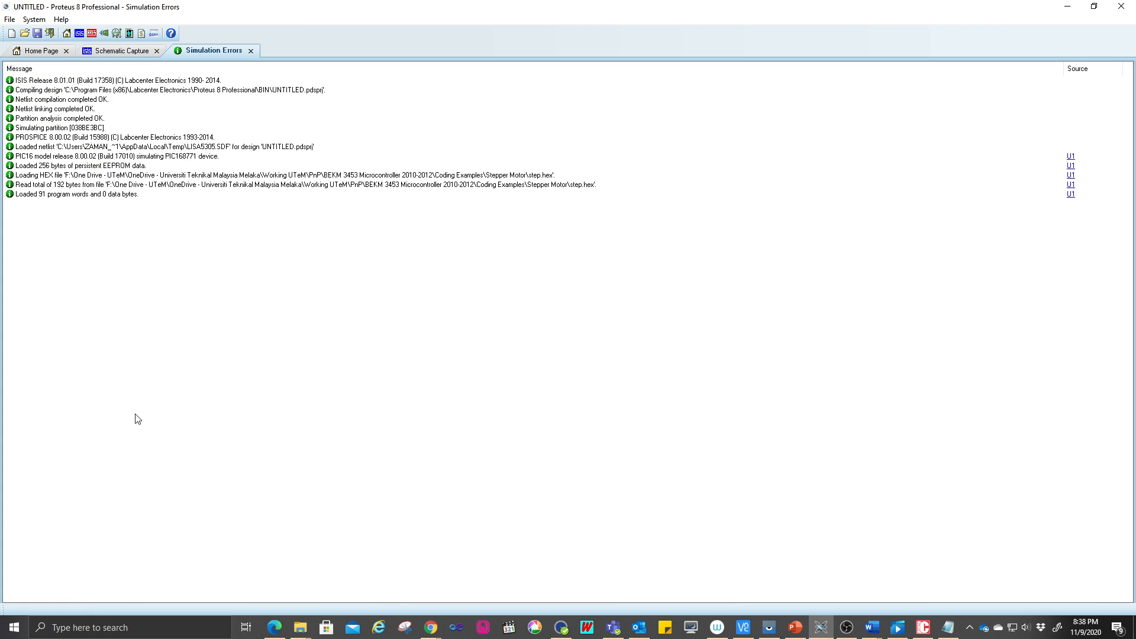
{"action": "left_click", "coordinate": [251, 51]}
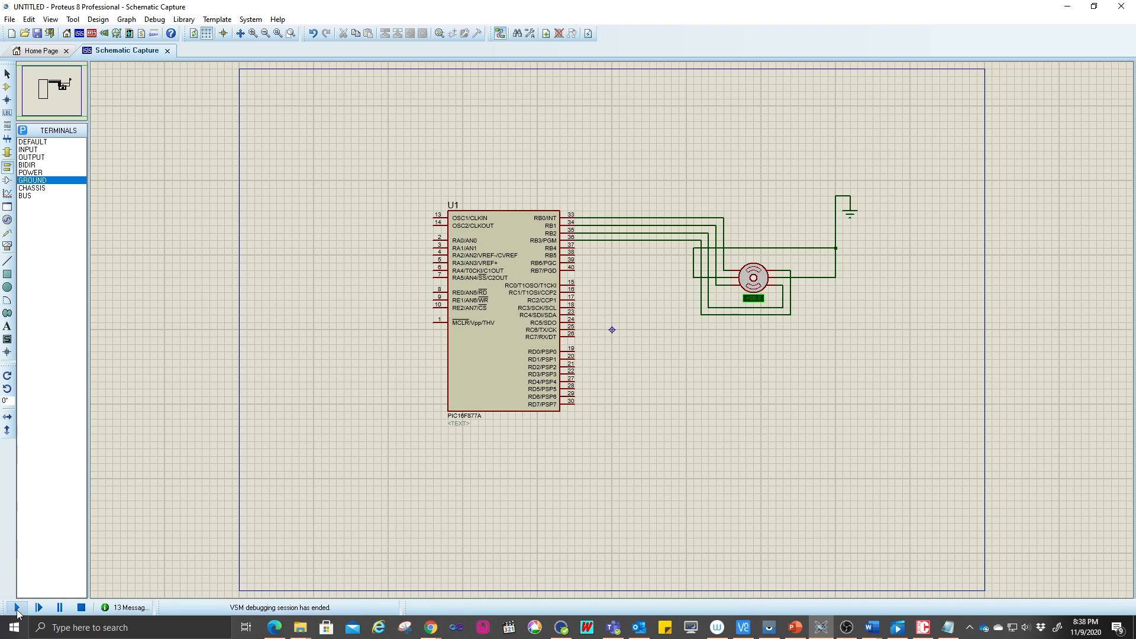
{"action": "left_click", "coordinate": [16, 608]}
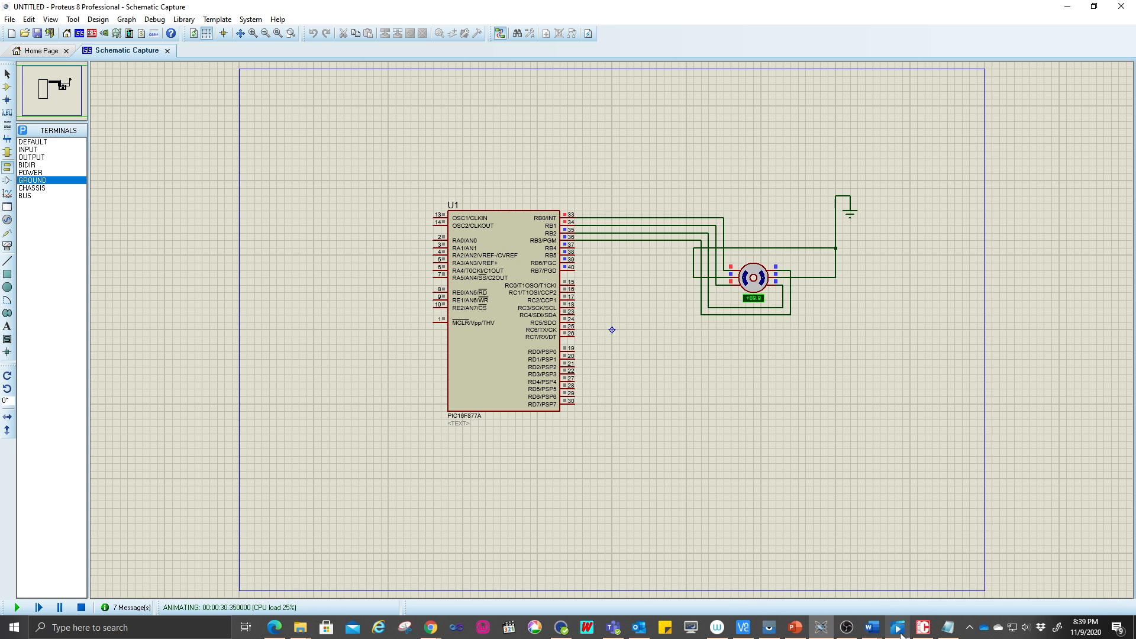
Switch to PowerPoint and compare the wave drive and full step slides, ending on the Half Stepping slide.
{"action": "left_click", "coordinate": [795, 627]}
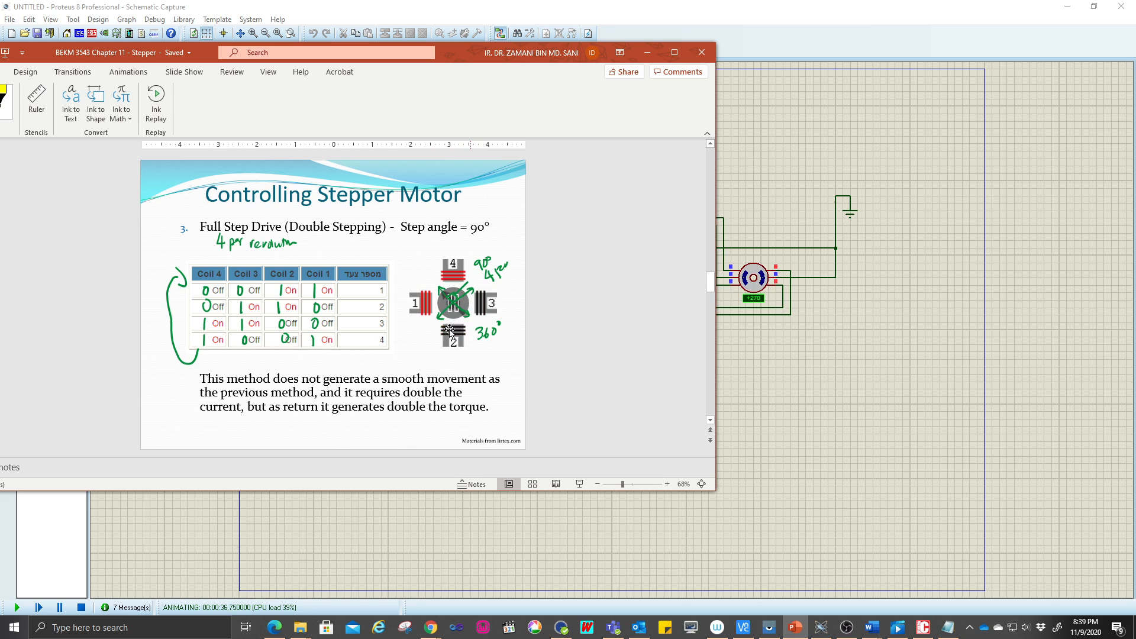
{"action": "scroll", "coordinate": [465, 301], "scroll_direction": "up", "scroll_amount": 2}
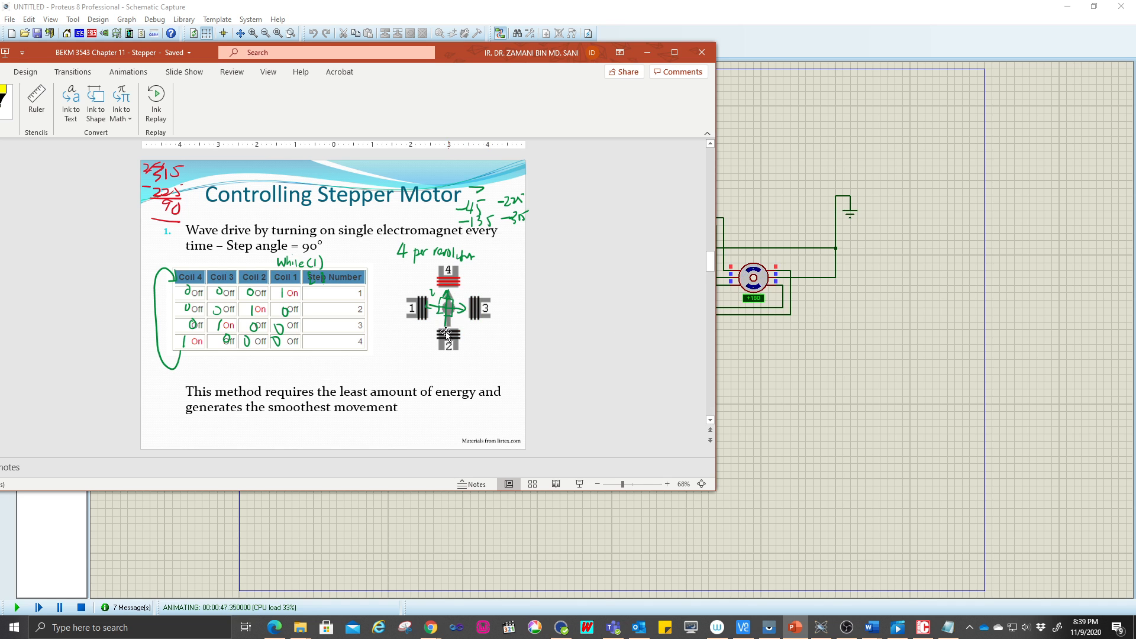
{"action": "scroll", "coordinate": [472, 326], "scroll_direction": "down", "scroll_amount": 2}
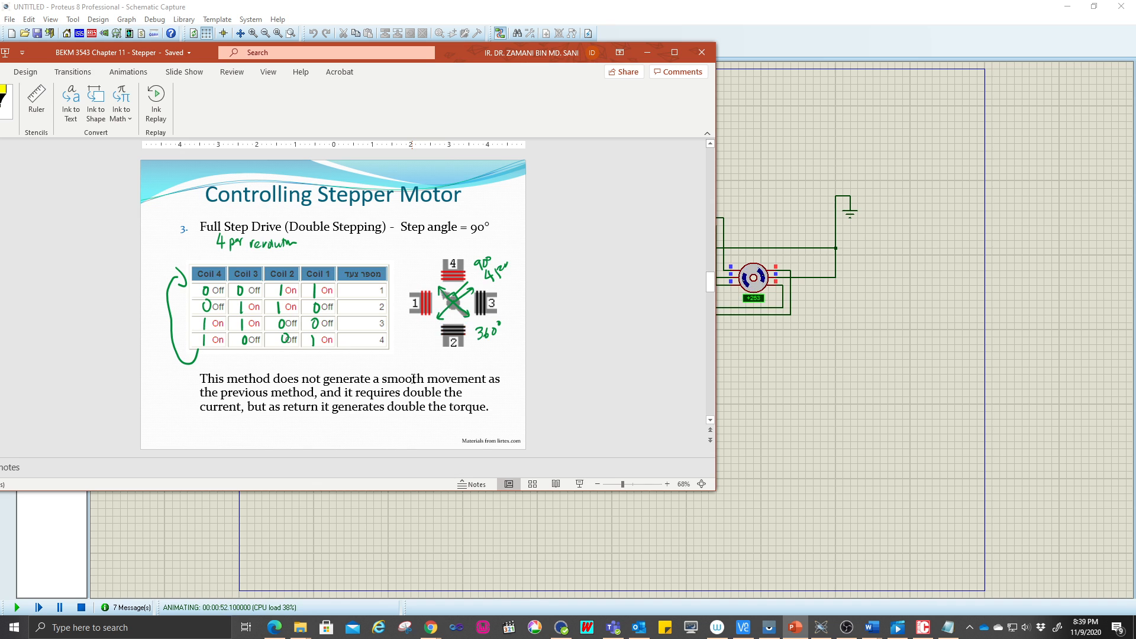
{"action": "scroll", "coordinate": [412, 379], "scroll_direction": "down", "scroll_amount": 2}
{"action": "scroll", "coordinate": [413, 380], "scroll_direction": "up", "scroll_amount": 1}
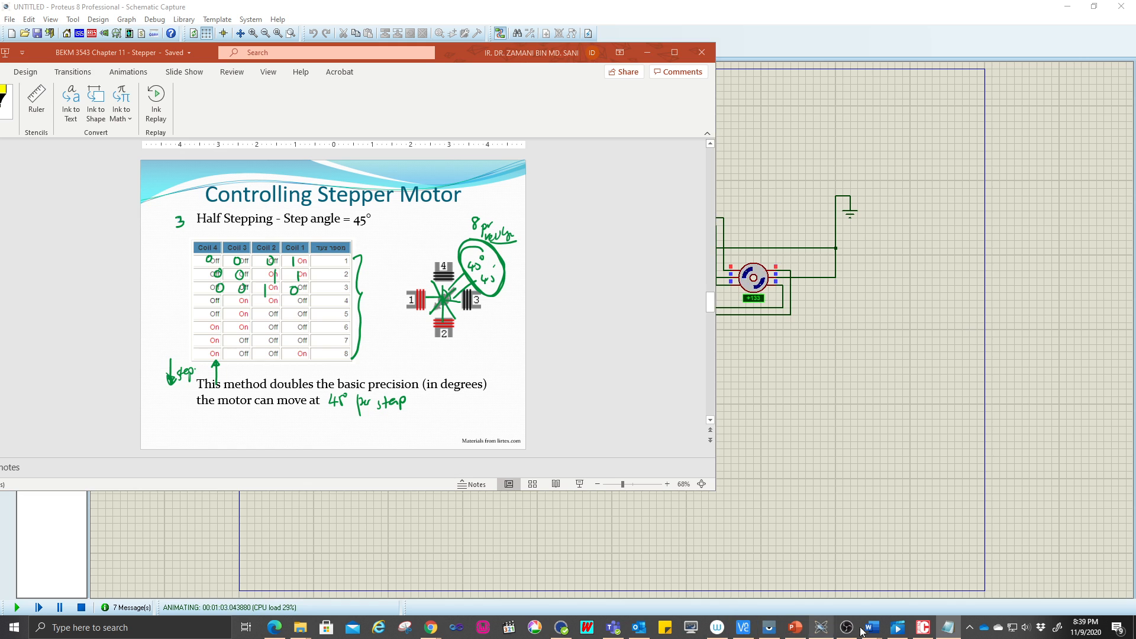
Switch to mikroC and replace the four output lines with the eight-line half-stepping sequence for portb.f0 to portb.f3, each using delay_ms(1000).
{"action": "left_click", "coordinate": [921, 629]}
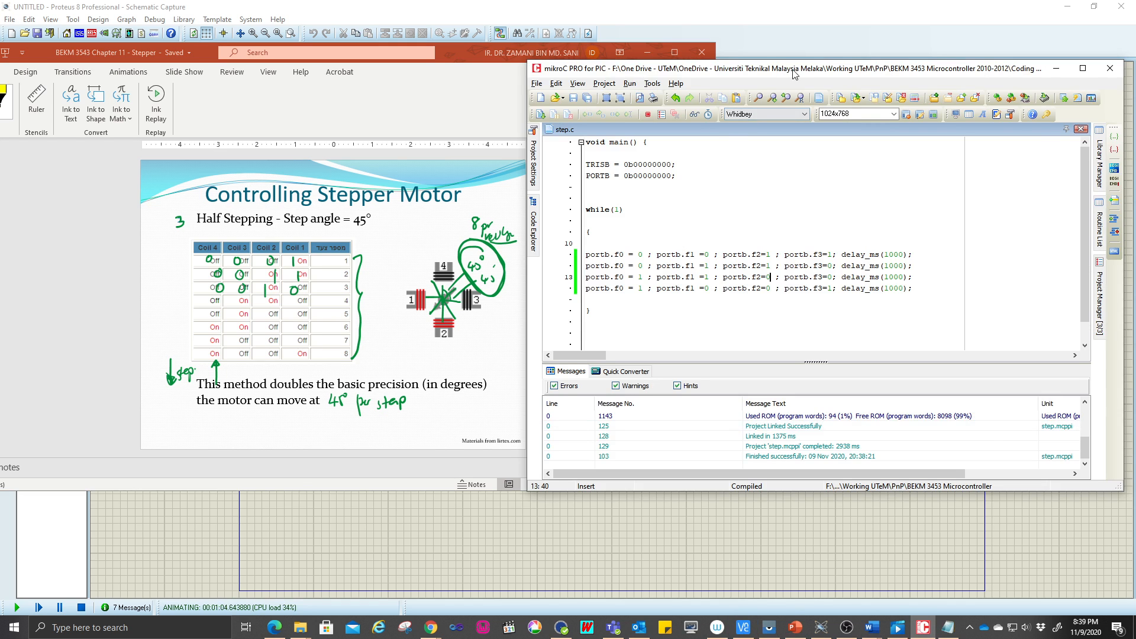
{"action": "left_click_drag", "start_coordinate": [793, 71], "coordinate": [441, 78]}
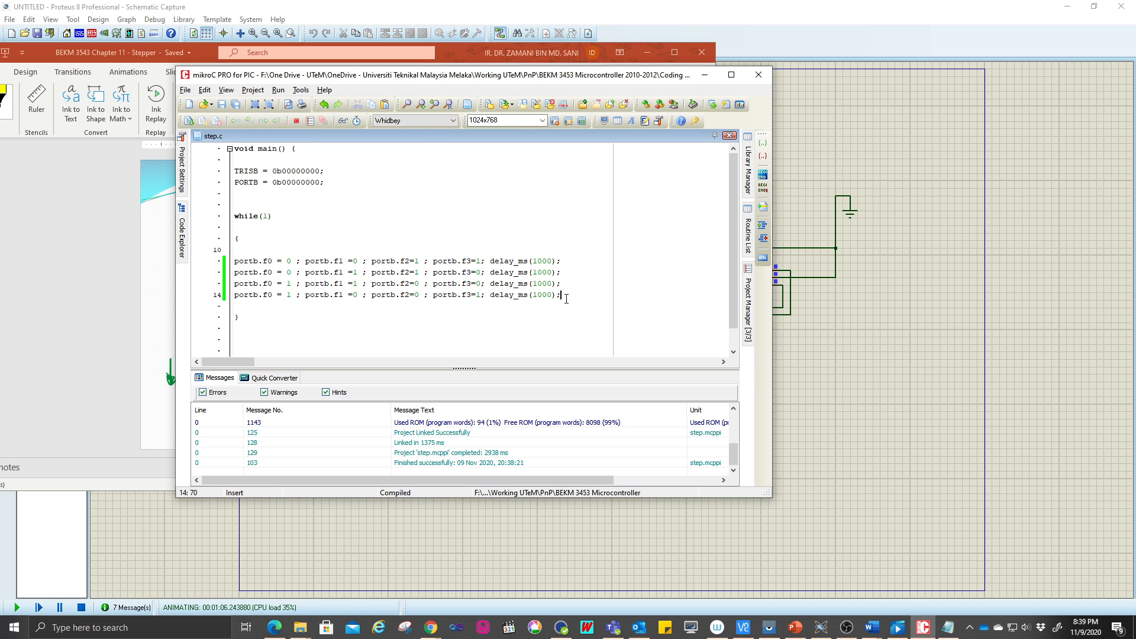
{"action": "left_click_drag", "start_coordinate": [567, 299], "coordinate": [208, 264]}
{"action": "type", "text": "portb.f0 = 1 ;portb.f1 = 0 ; portb.f2 = 0 ;portb.f3 = 0 ; delay_ms(1000); portb.f0 = 1 ;portb.f1 = 1 ; portb.f2 = 0 ;portb.f3 = 0 ; delay_ms(1000); portb.f0 = 0 ;portb.f1 = 1 ; portb.f2 = 0 ;portb.f3 = 0 ; delay_ms(1000); portb.f0 = 0 ;portb.f1 = 1 ; portb.f2 = 1 ;portb.f3 = 0 ; delay_ms(1000); portb.f0 = 0 ;portb.f1 = 0 ; portb.f2 = 1 ;portb.f3 = 0 ; delay_ms(1000); portb.f0 = 0 ;portb.f1 = 0 ; portb.f2 = 1 ;portb.f3 = 1 ; delay_ms(1000); portb.f0 = 0 ;portb.f1 = 0 ; portb.f2 = 0 ;portb.f3 = 1 ; delay_ms(1000); portb.f0 = 1 ;portb.f1 = 0 ; portb.f2 = 0 ;portb.f3 = 1 ; delay_ms(1000);"}
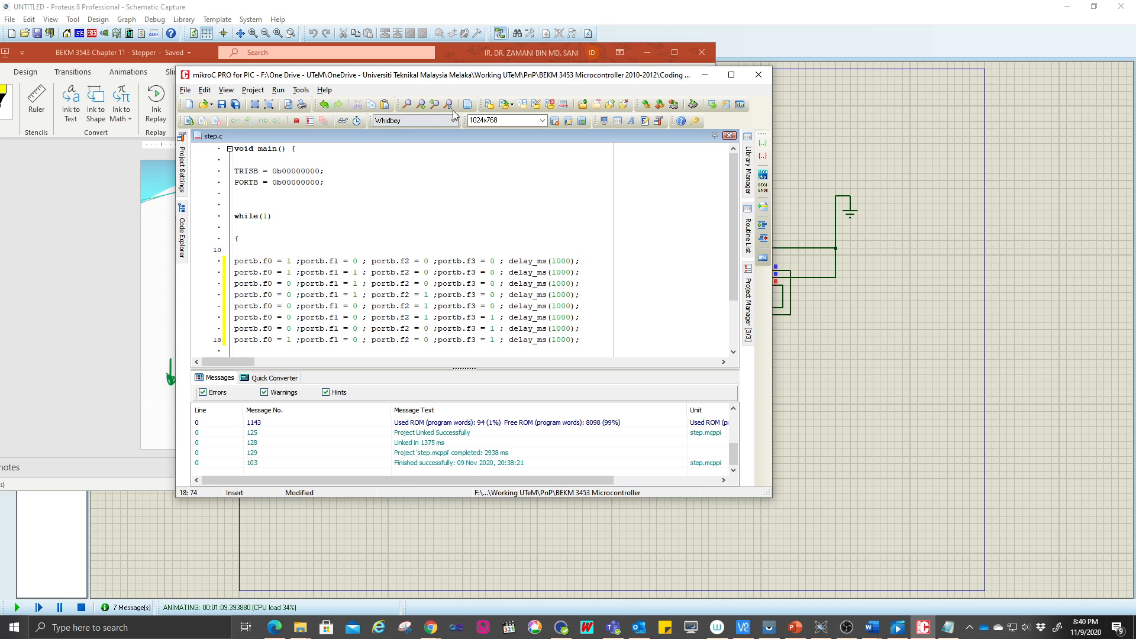
Place the mikroC window beside the Half Stepping slide and build the project with the half-stepping code.
{"action": "left_click_drag", "start_coordinate": [520, 79], "coordinate": [842, 50]}
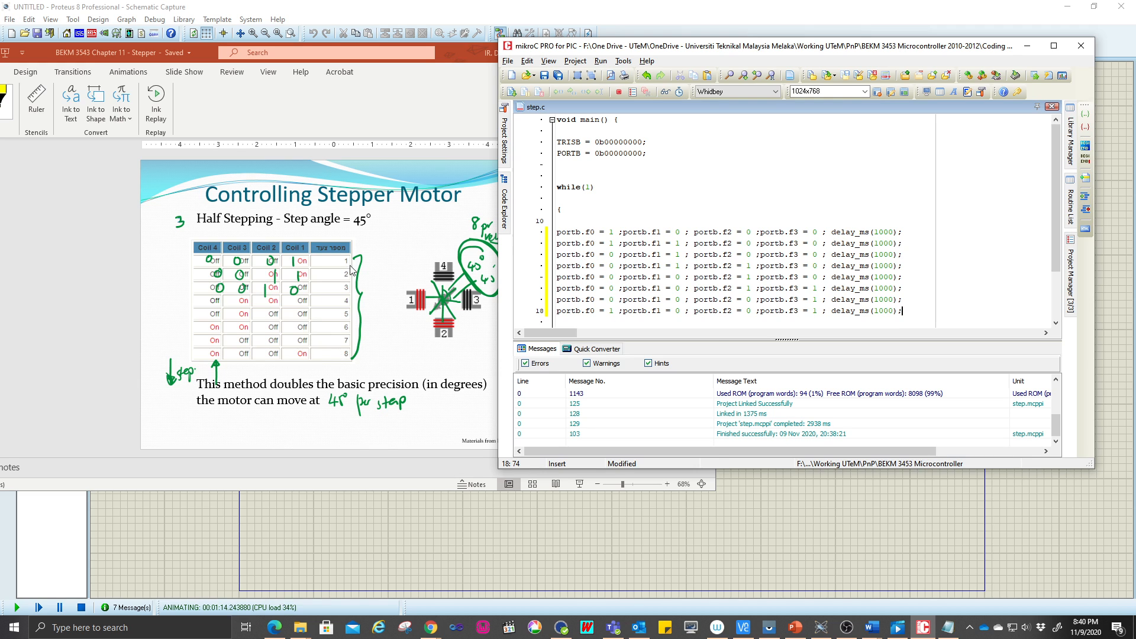
{"action": "left_click", "coordinate": [381, 235]}
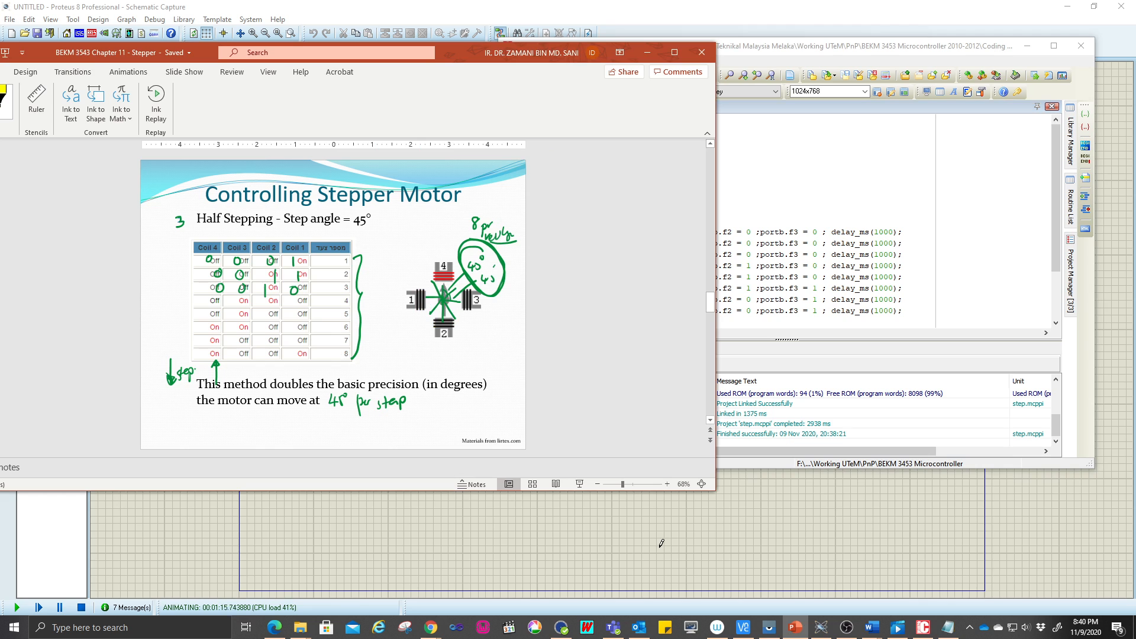
{"action": "left_click", "coordinate": [812, 304]}
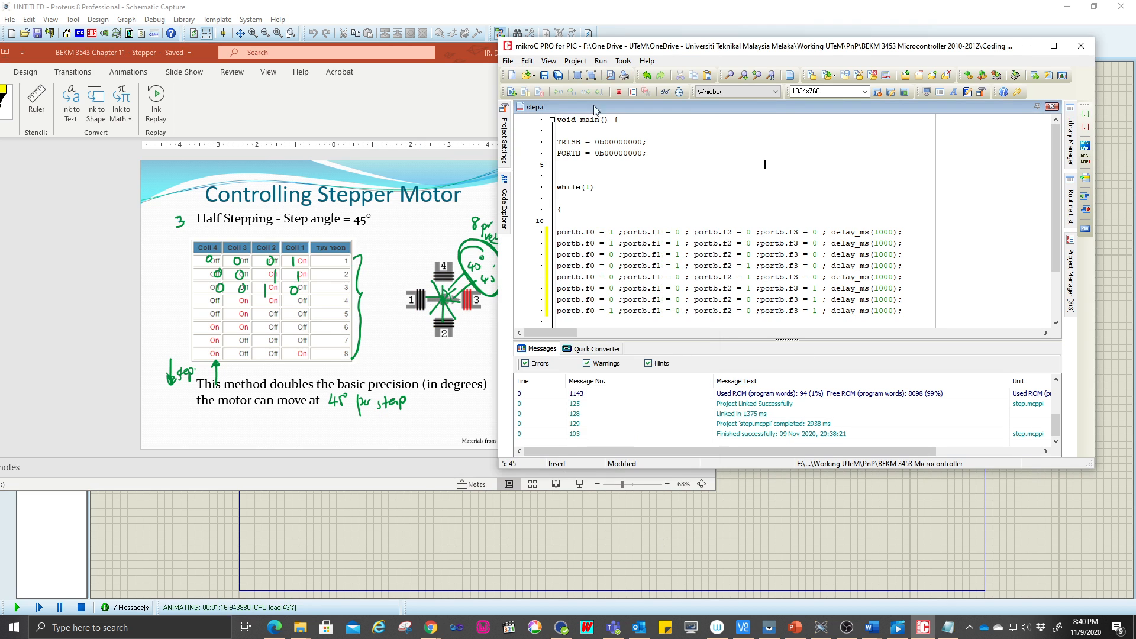
{"action": "left_click", "coordinate": [574, 61]}
{"action": "left_click", "coordinate": [585, 74]}
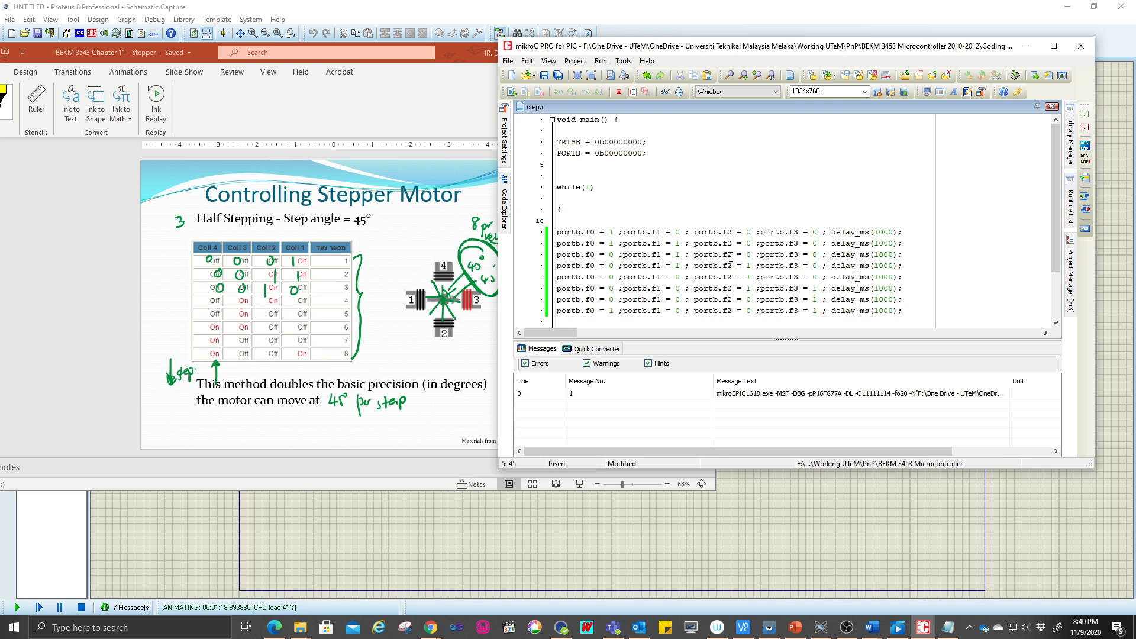
Return to Proteus, stop the running simulation and start it again with the half-stepping program.
{"action": "left_click", "coordinate": [676, 504]}
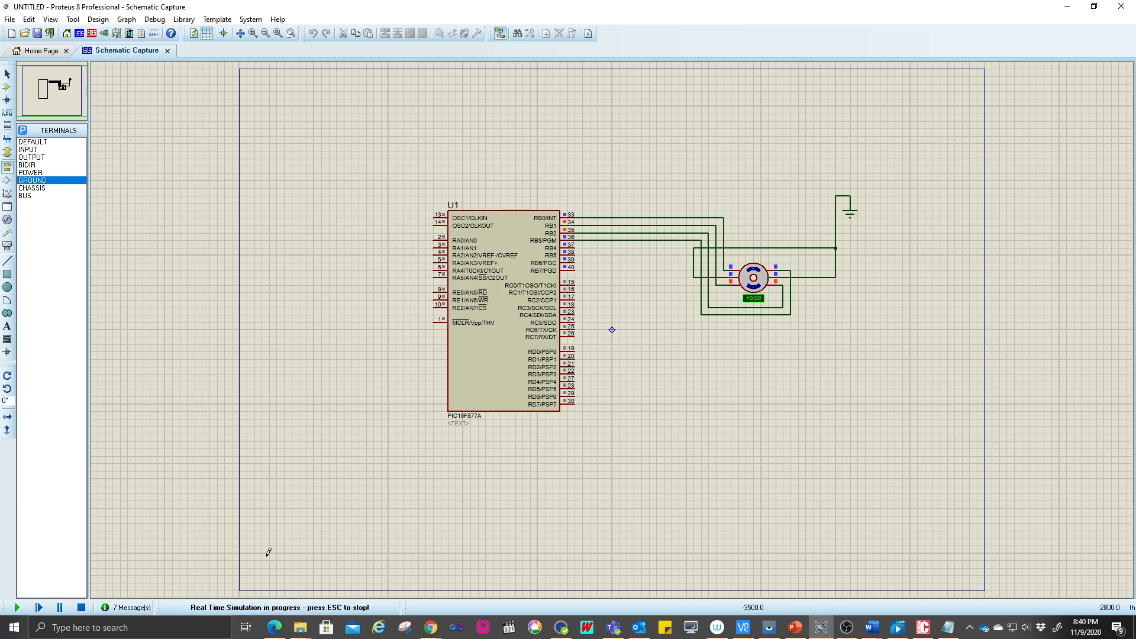
{"action": "left_click", "coordinate": [83, 609]}
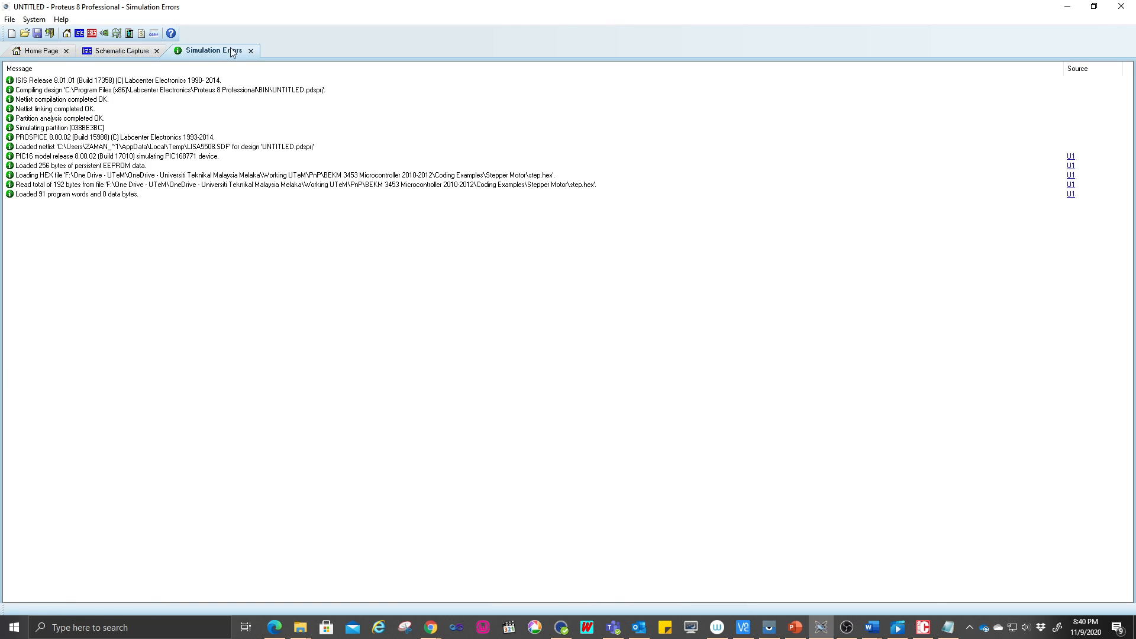
{"action": "left_click", "coordinate": [251, 51]}
{"action": "left_click", "coordinate": [15, 608]}
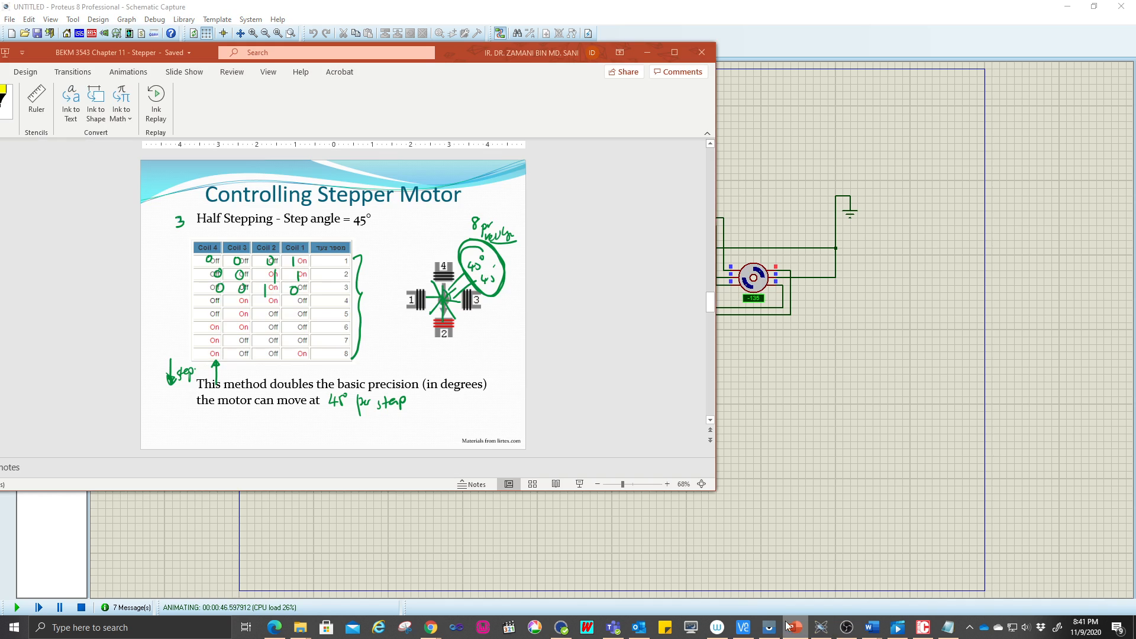
Switch to PowerPoint and display the Microstepping slide.
{"action": "left_click", "coordinate": [794, 627]}
{"action": "scroll", "coordinate": [442, 399], "scroll_direction": "down", "scroll_amount": 1}
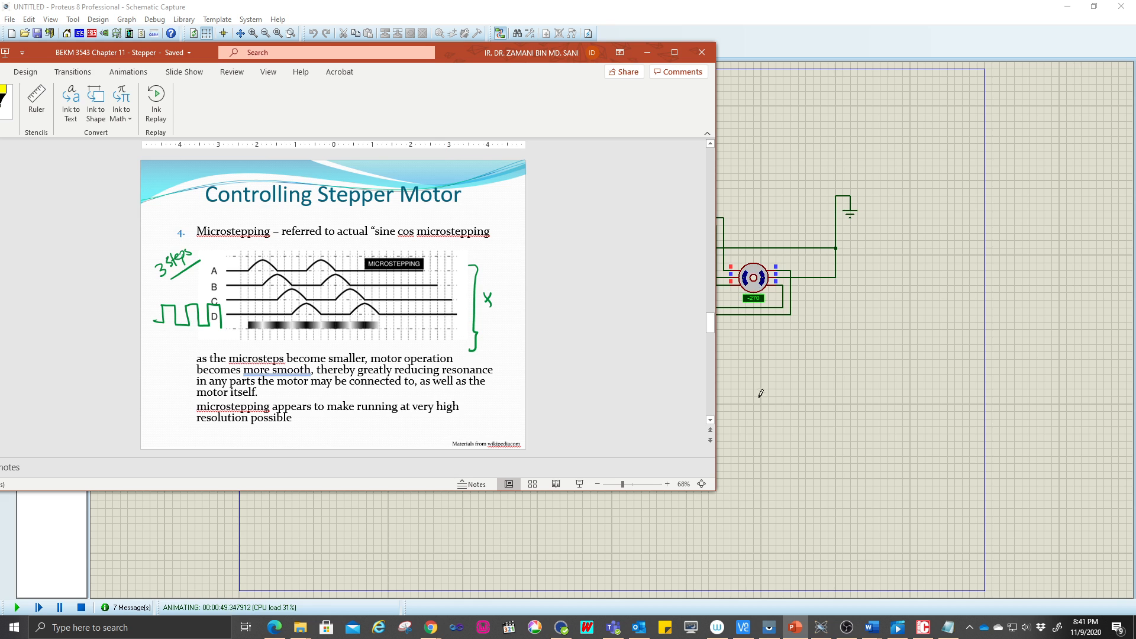
Return to Proteus, stop the simulation and close the Simulation Errors page.
{"action": "left_click", "coordinate": [782, 388]}
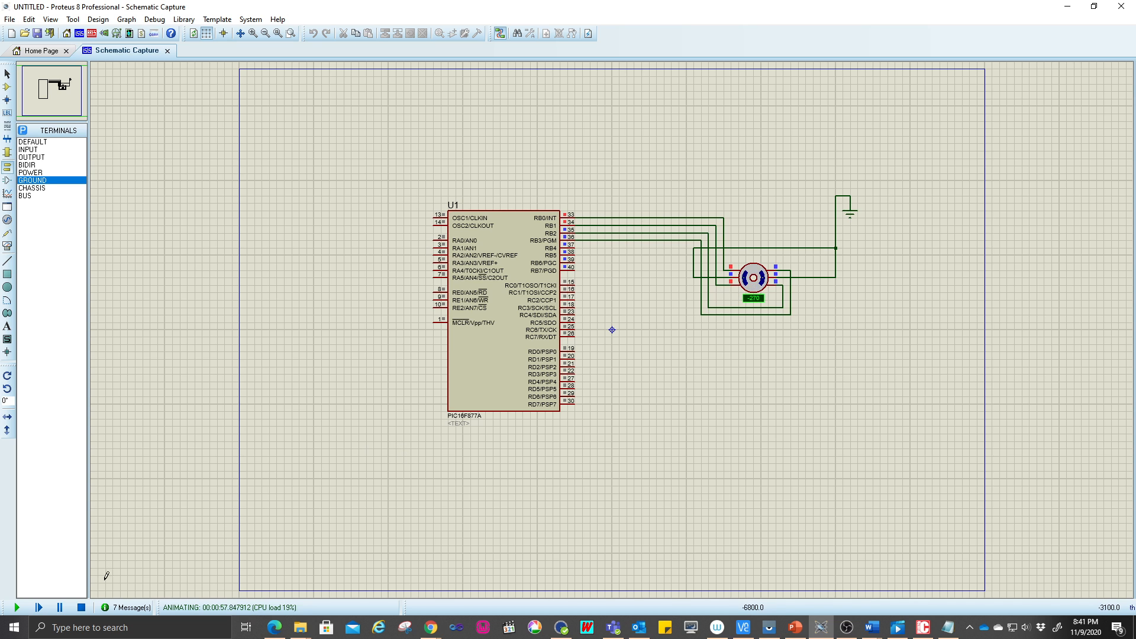
{"action": "left_click", "coordinate": [82, 607]}
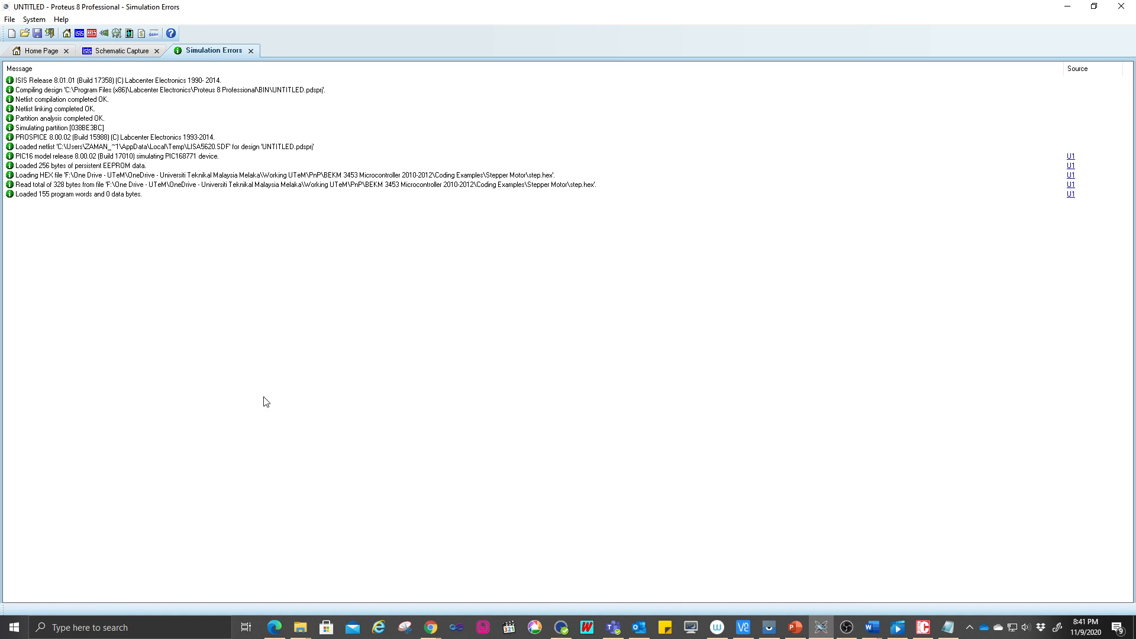
{"action": "left_click", "coordinate": [251, 52]}
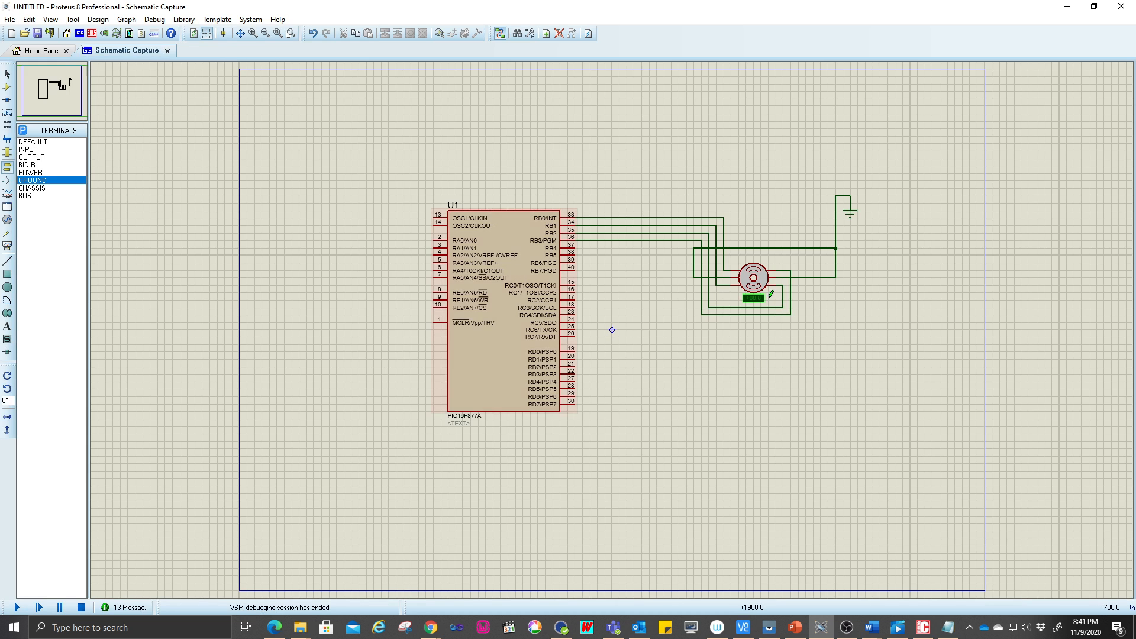
{"action": "right_click", "coordinate": [680, 210]}
{"action": "left_click", "coordinate": [721, 231]}
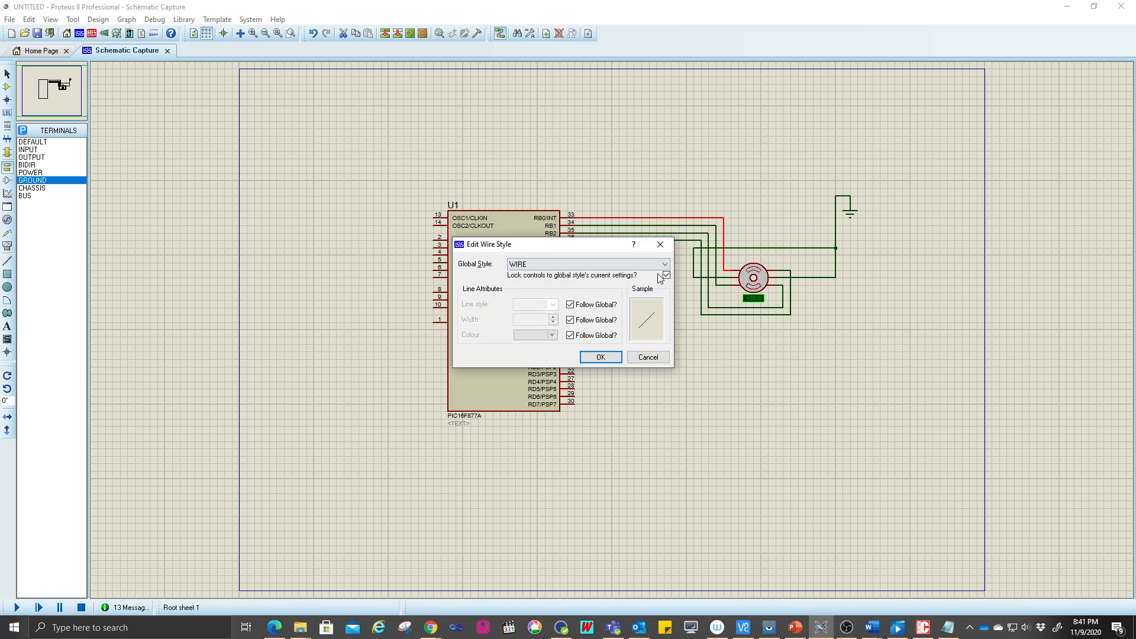
{"action": "left_click", "coordinate": [661, 244]}
Delete the four wires joining RB0–RB3 to the stepper motor and move the PIC16F877A farther away from the motor.
{"action": "right_click", "coordinate": [673, 217]}
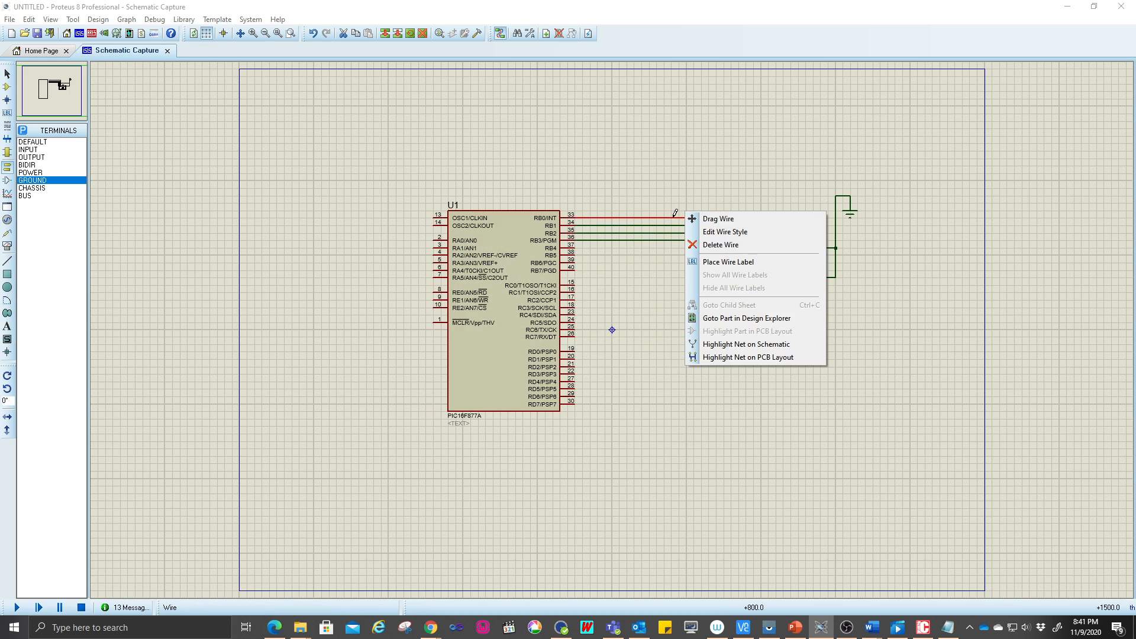
{"action": "left_click", "coordinate": [719, 247]}
{"action": "right_click", "coordinate": [679, 226]}
{"action": "left_click", "coordinate": [720, 252]}
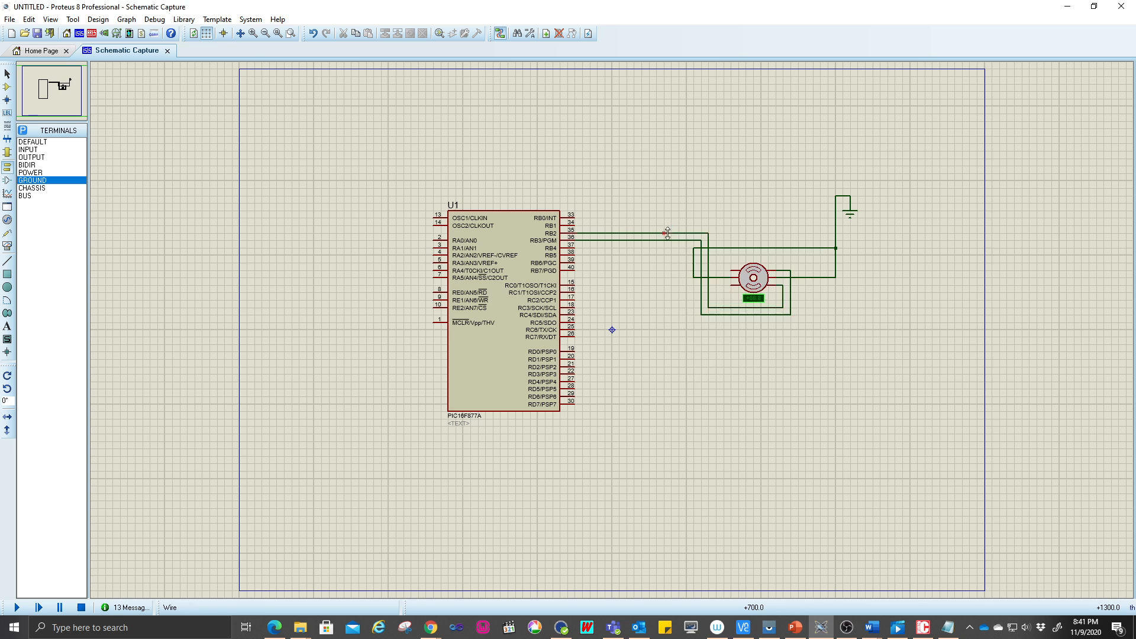
{"action": "right_click", "coordinate": [679, 233]}
{"action": "left_click", "coordinate": [714, 261]}
{"action": "right_click", "coordinate": [665, 240]}
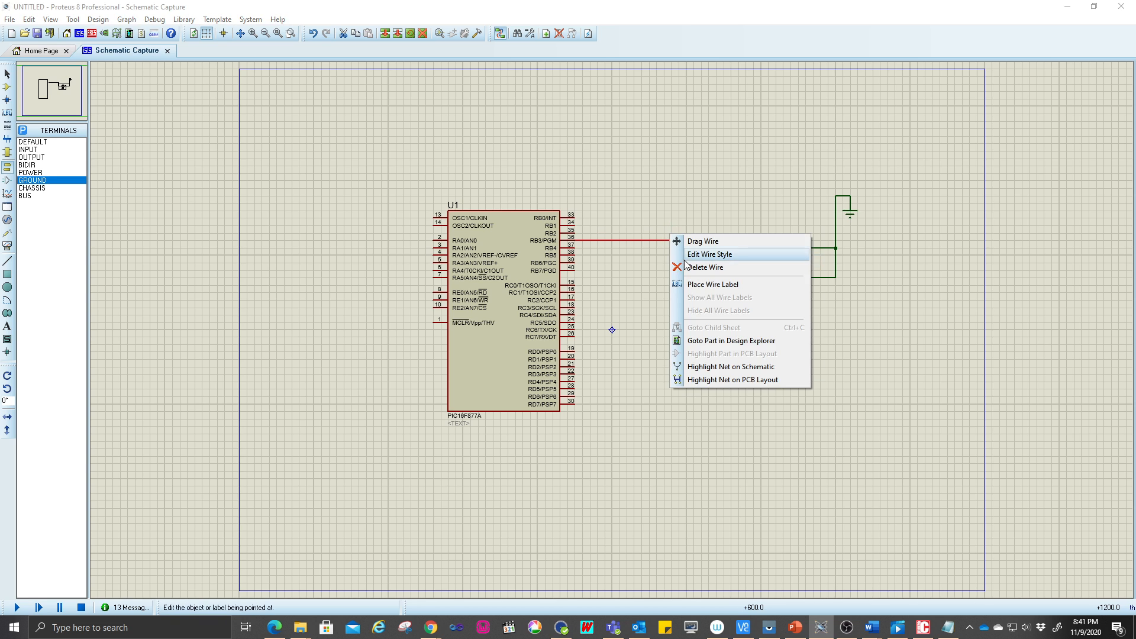
{"action": "left_click", "coordinate": [704, 265]}
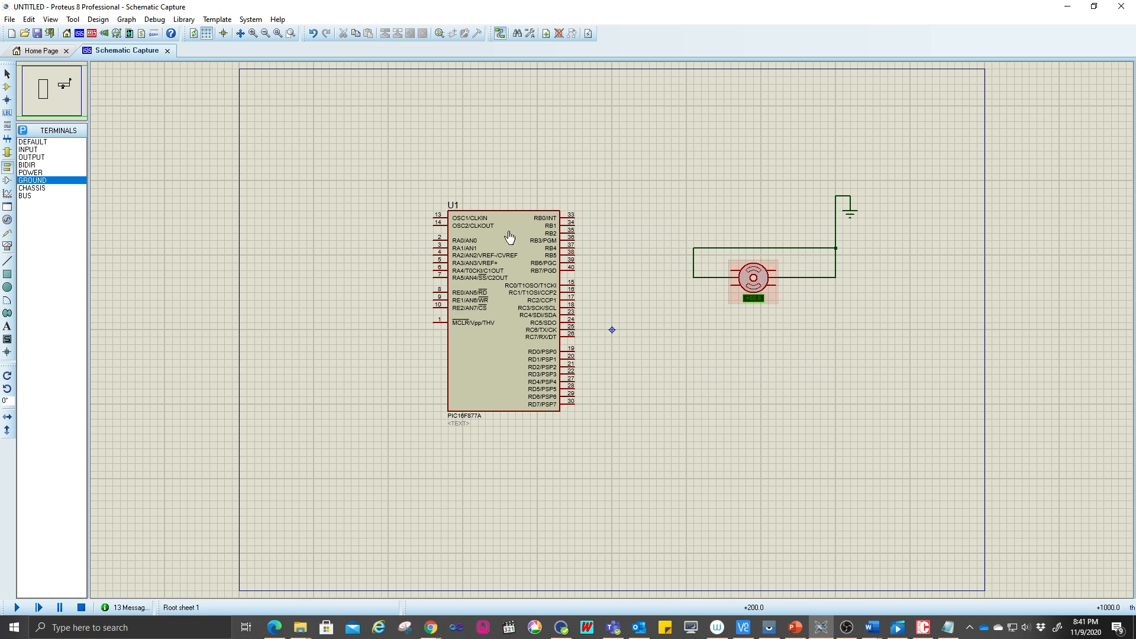
{"action": "left_click", "coordinate": [499, 326]}
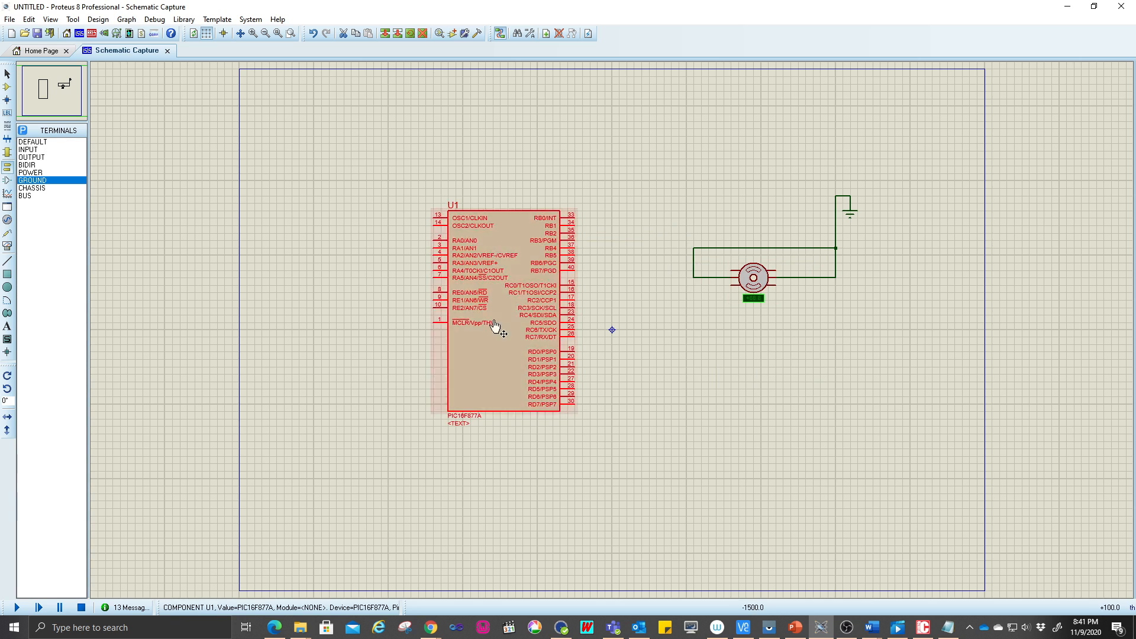
{"action": "left_click_drag", "start_coordinate": [495, 328], "coordinate": [443, 314]}
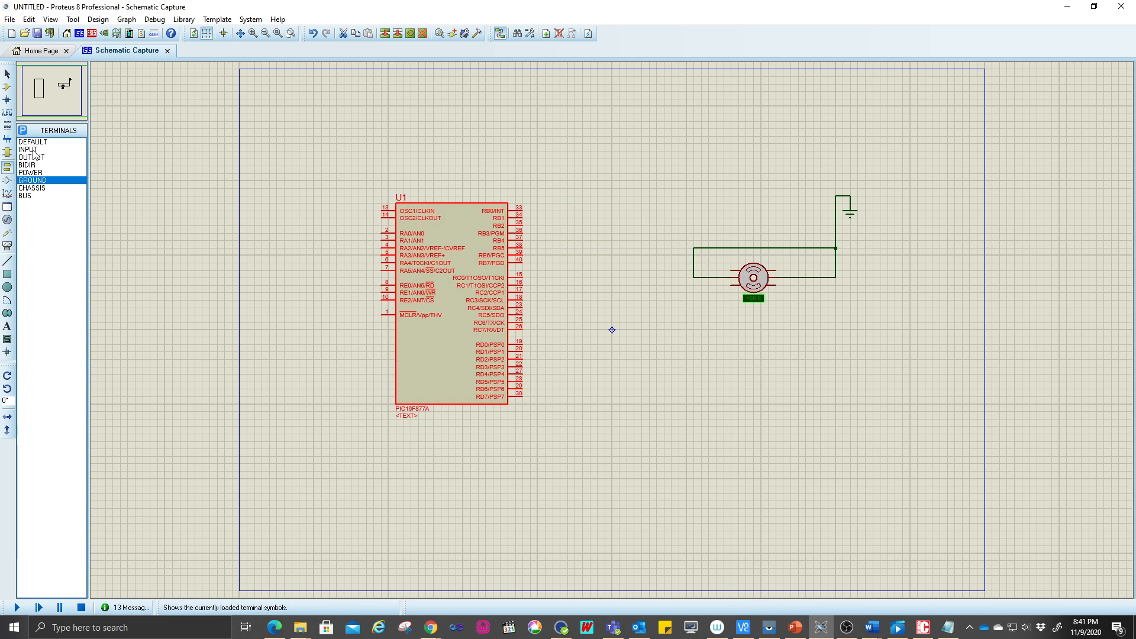
Add the L293D driver from the device library and place it above the gap between the PIC16F877A and the motor.
{"action": "left_click", "coordinate": [7, 86]}
{"action": "left_click", "coordinate": [23, 129]}
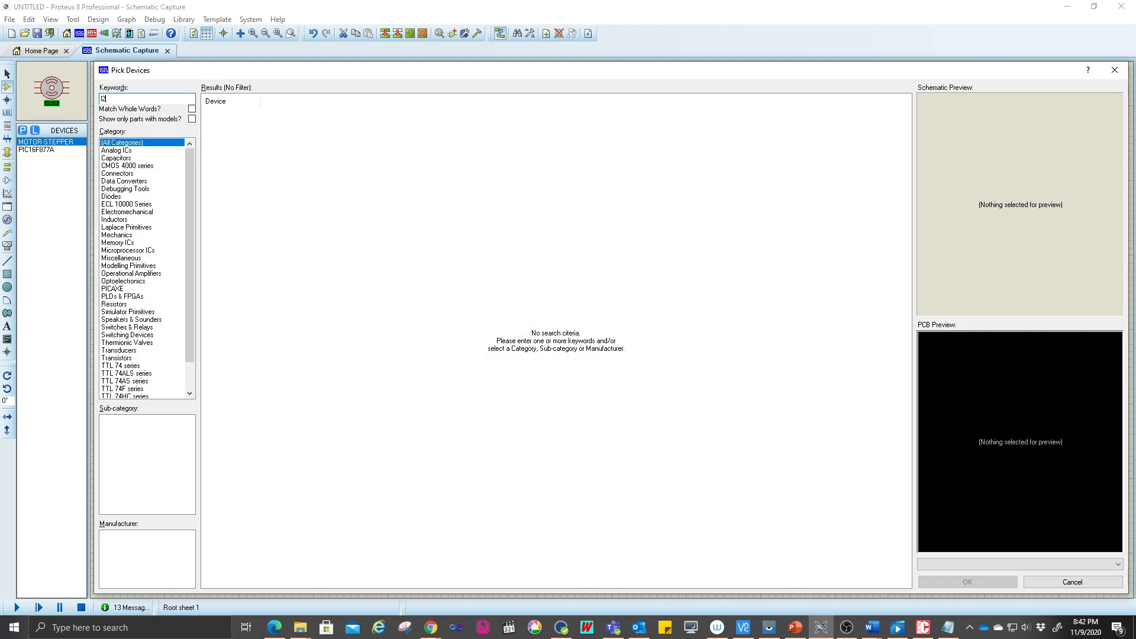
{"action": "type", "text": "l293d"}
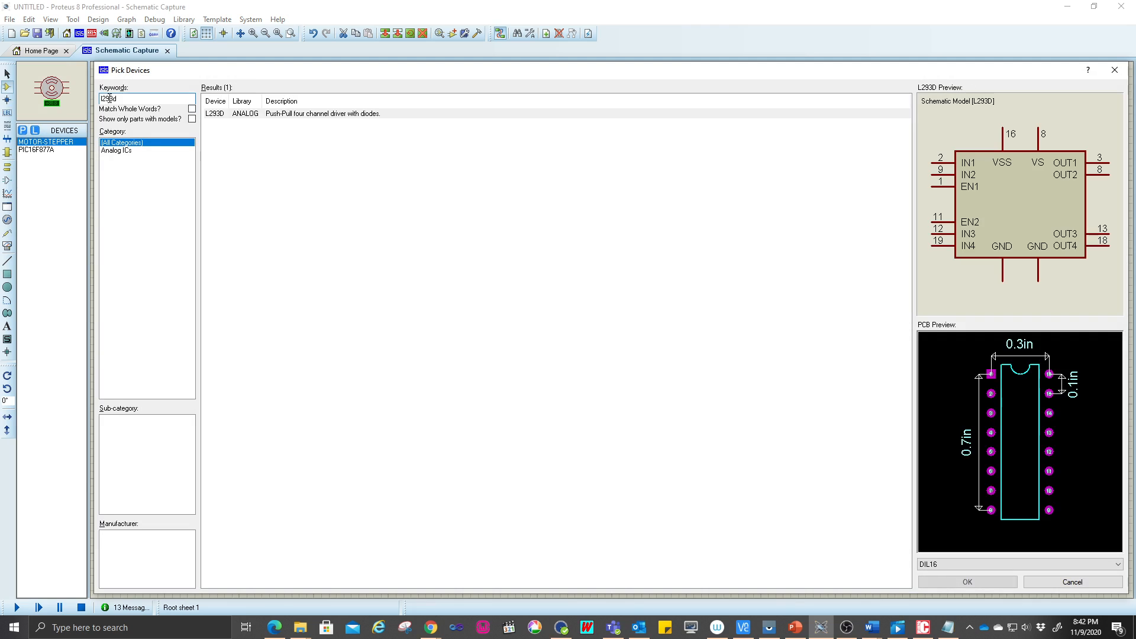
{"action": "double_click", "coordinate": [300, 113]}
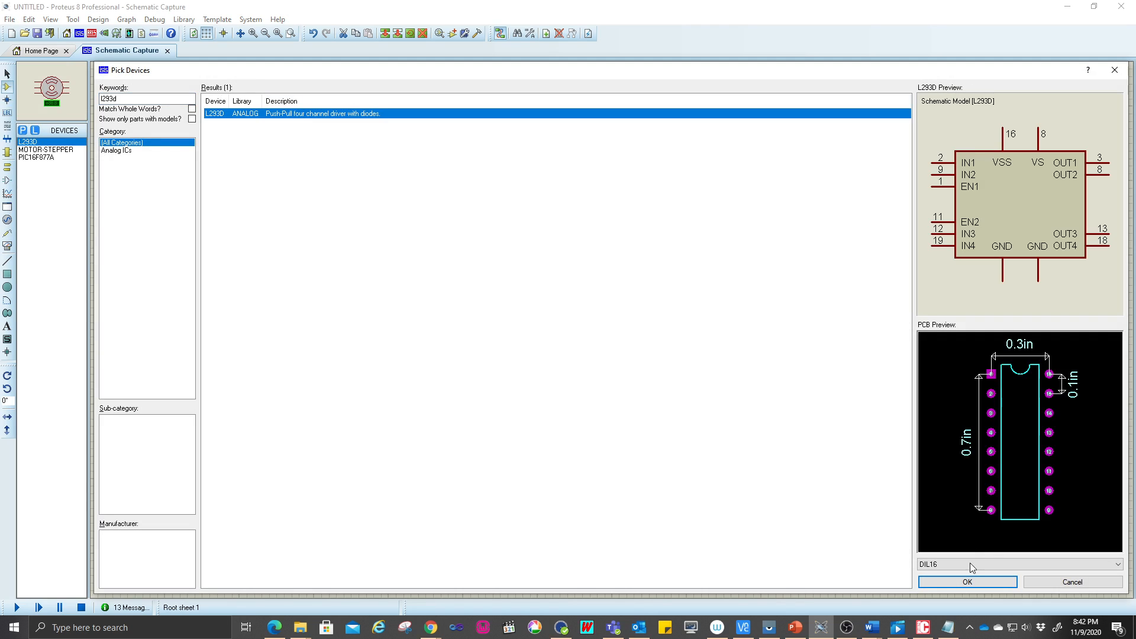
{"action": "left_click", "coordinate": [967, 582]}
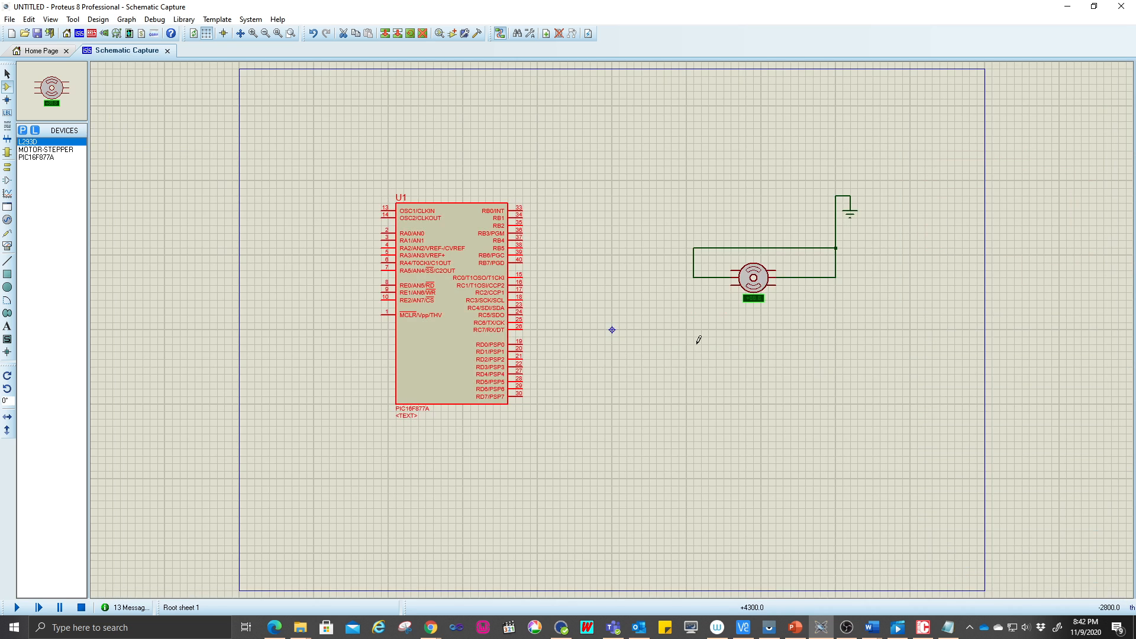
{"action": "left_click", "coordinate": [611, 180]}
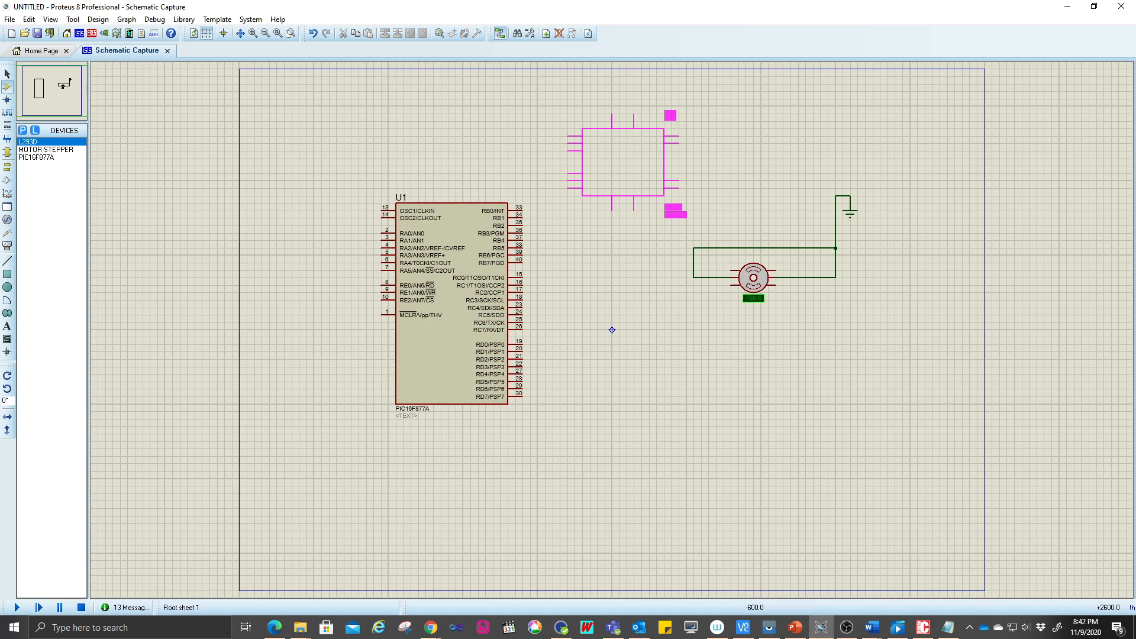
{"action": "left_click", "coordinate": [615, 161]}
Move the PIC16F877A up and farther left on the sheet to leave wiring space before the L293D inputs.
{"action": "left_click_drag", "start_coordinate": [351, 165], "coordinate": [633, 500]}
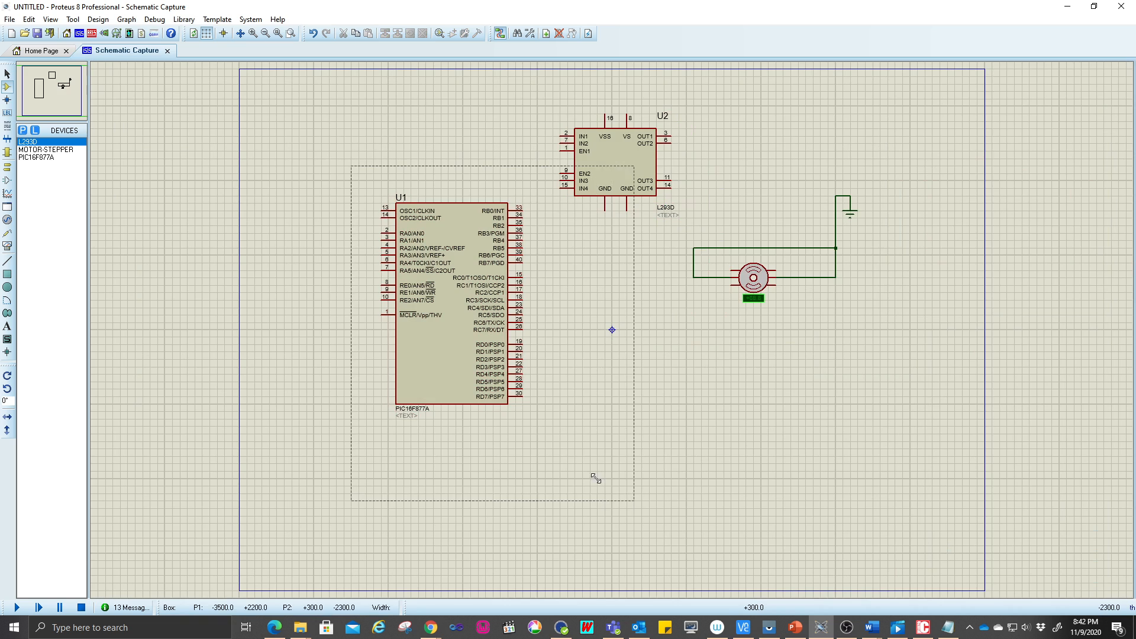
{"action": "left_click_drag", "start_coordinate": [486, 374], "coordinate": [426, 286]}
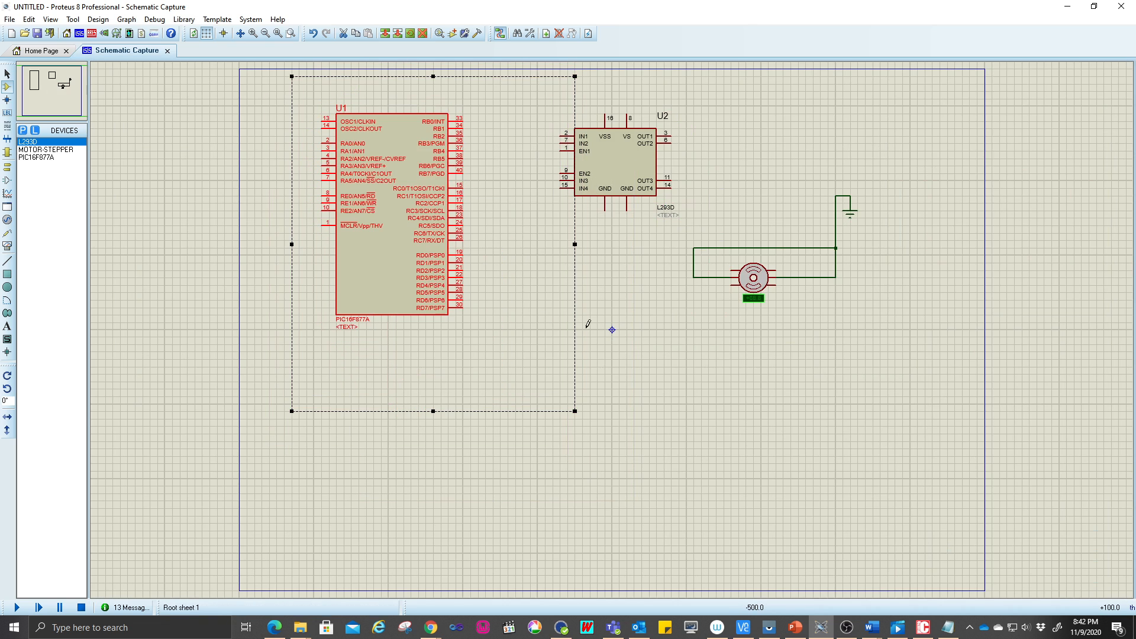
{"action": "left_click", "coordinate": [627, 327]}
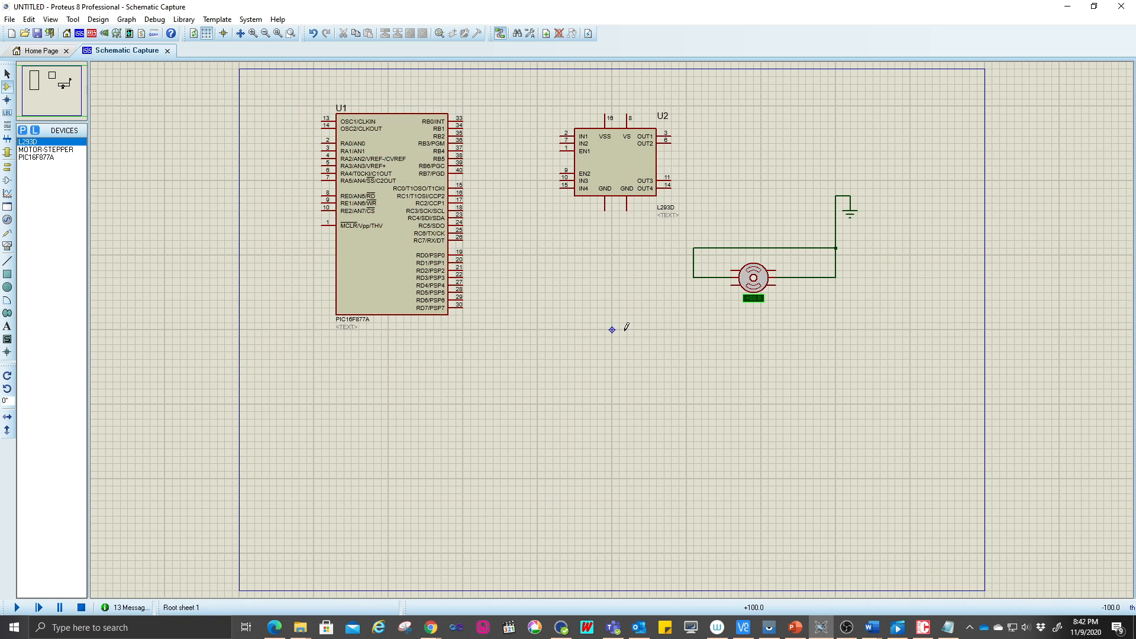
Wire the PIC16F877A's RB0 to IN1 and RB1 to IN2 on the L293D.
{"action": "left_click", "coordinate": [462, 122]}
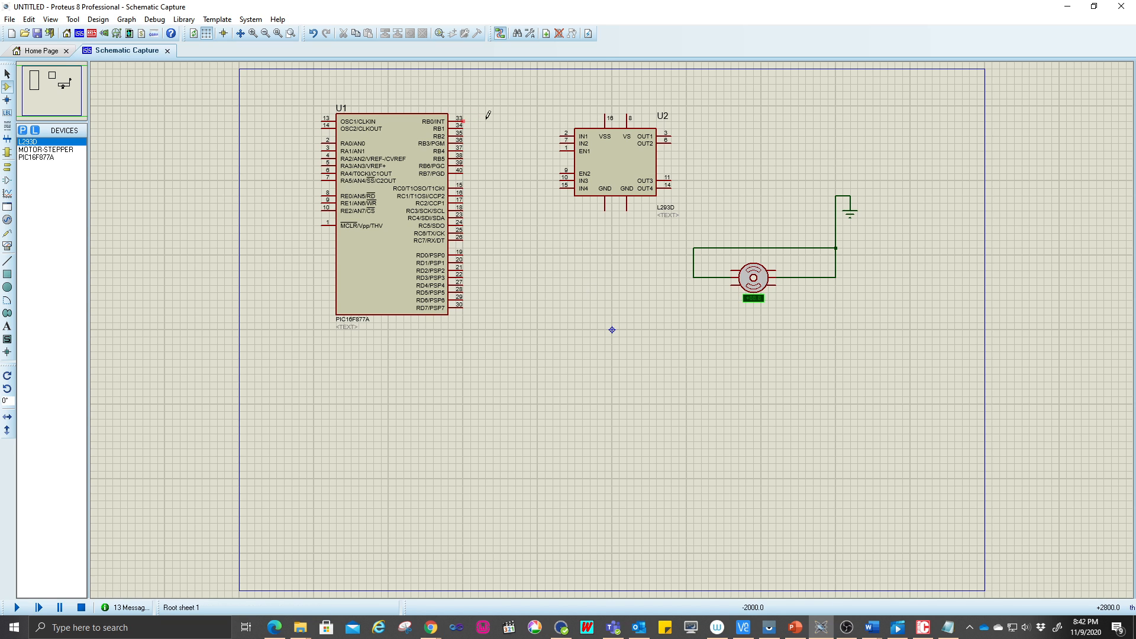
{"action": "left_click", "coordinate": [561, 135]}
{"action": "left_click", "coordinate": [463, 125]}
{"action": "left_click", "coordinate": [561, 142]}
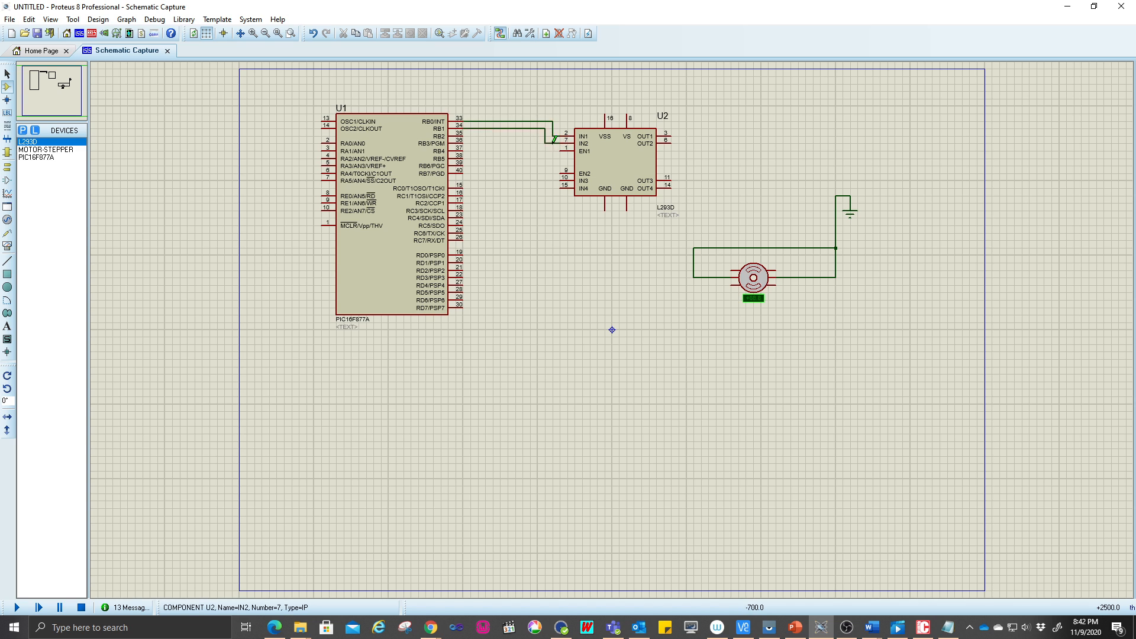
{"action": "left_click", "coordinate": [463, 134]}
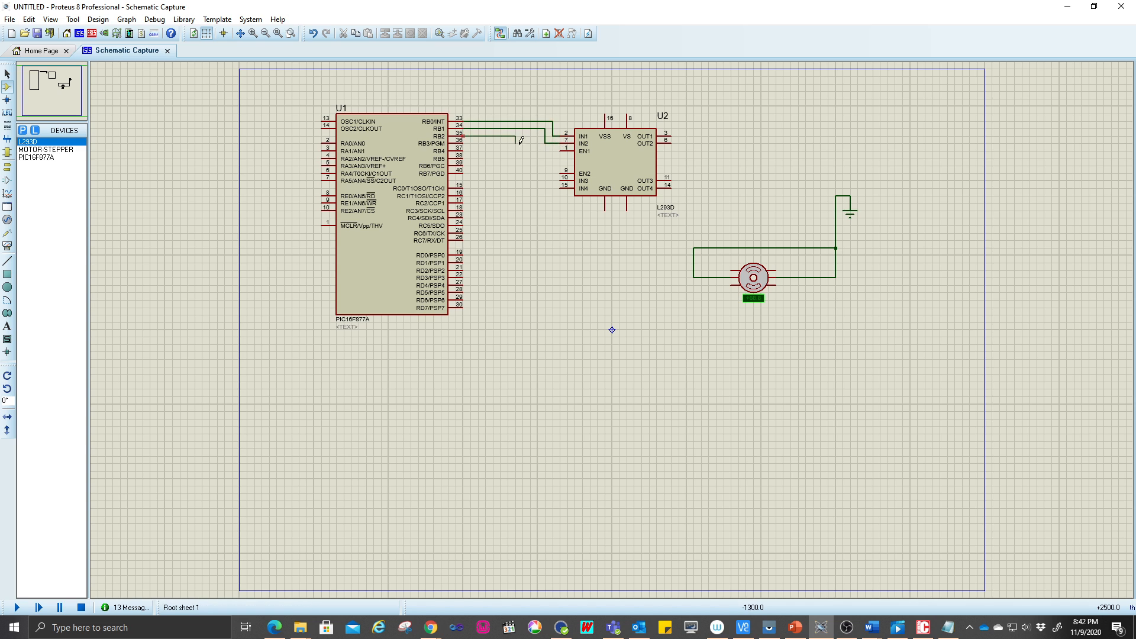
{"action": "right_click", "coordinate": [556, 145]}
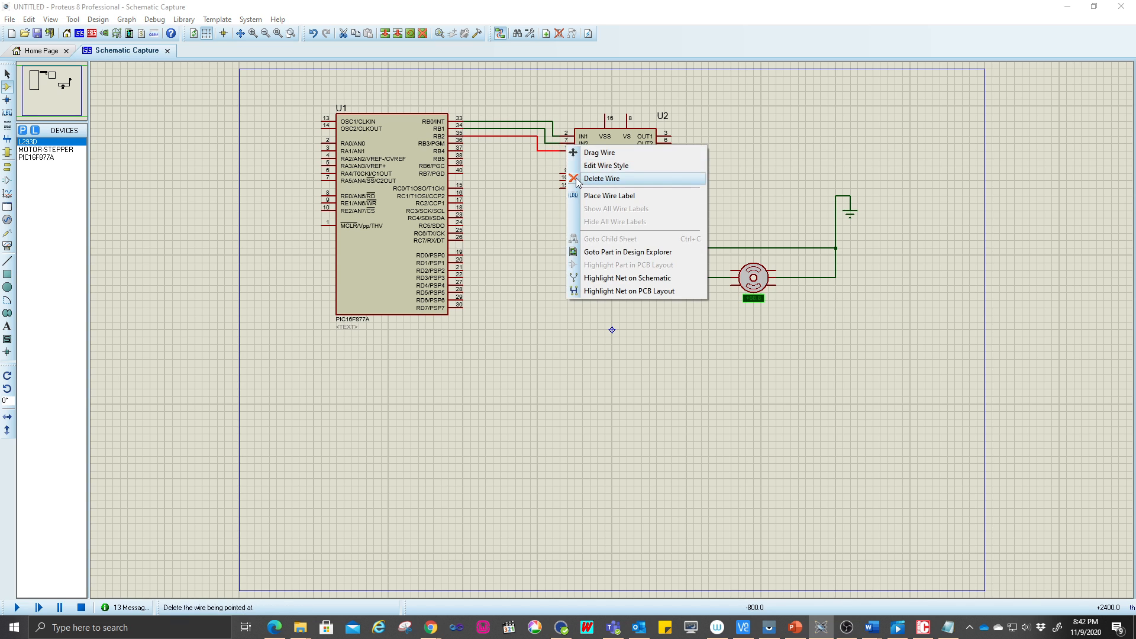
{"action": "left_click", "coordinate": [600, 178]}
Wire the PIC16F877A's RB2 to IN3 and RB3 to IN4 on the L293D.
{"action": "left_click", "coordinate": [463, 134]}
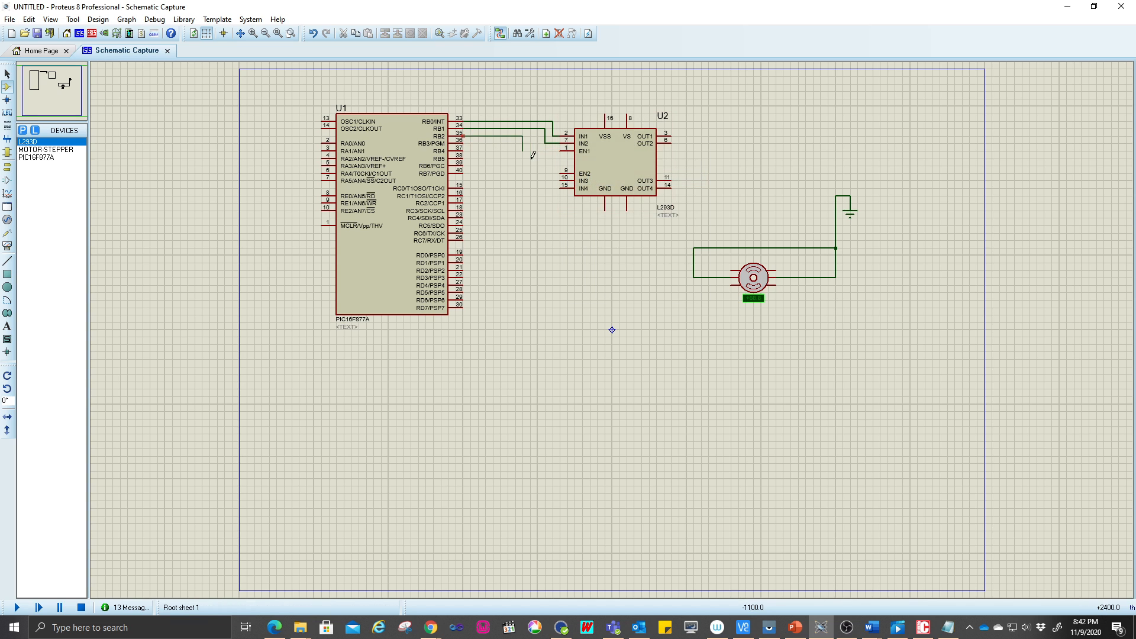
{"action": "left_click", "coordinate": [559, 177]}
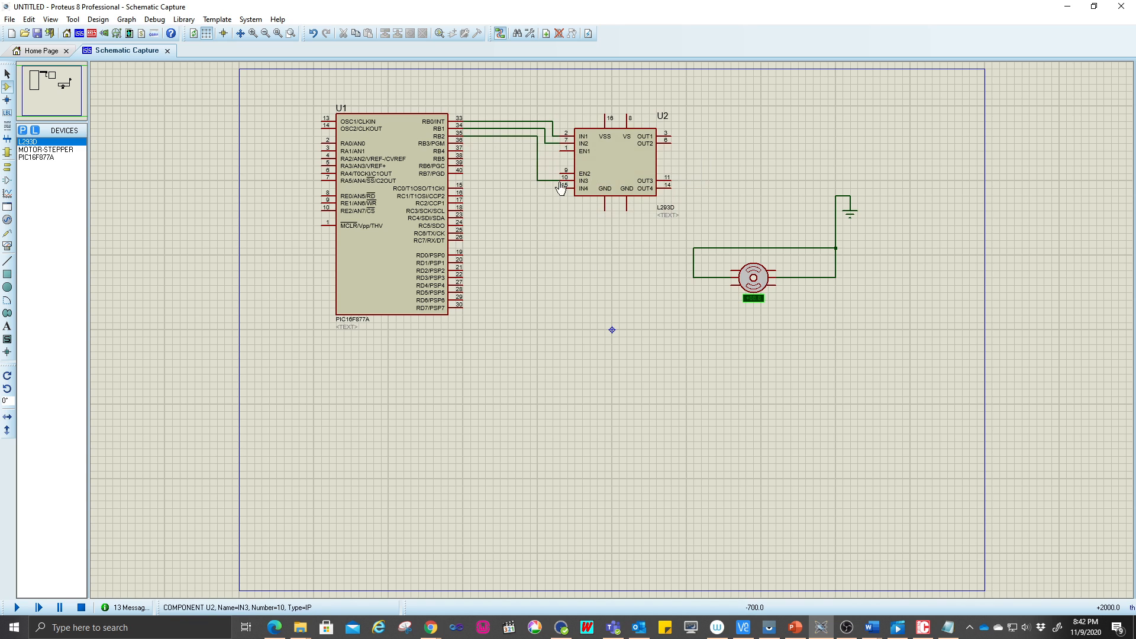
{"action": "left_click", "coordinate": [462, 142]}
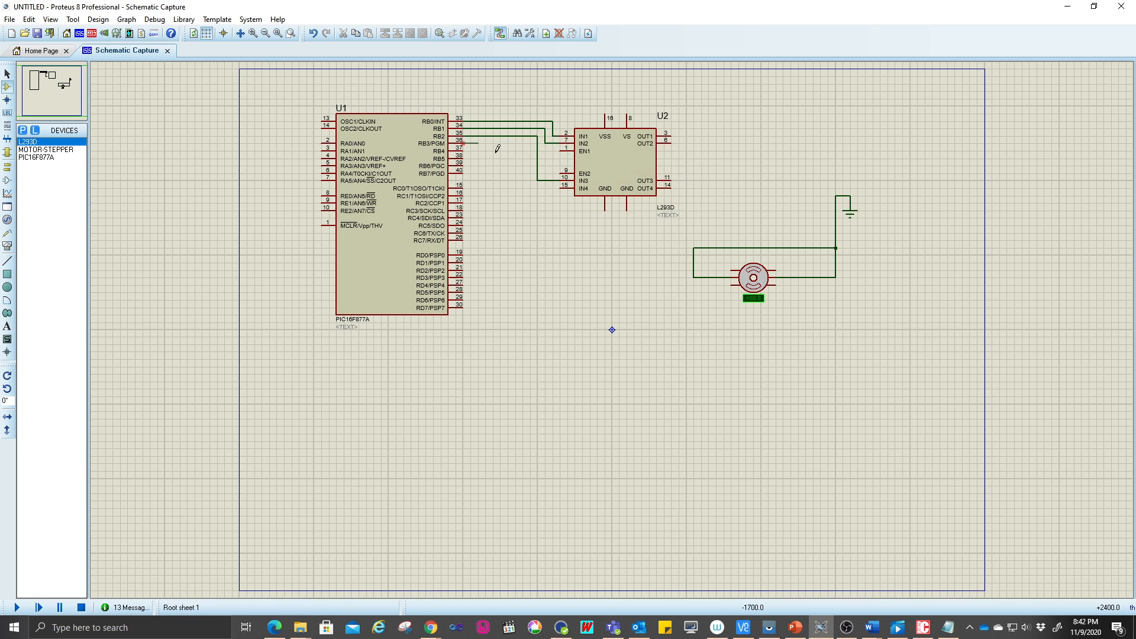
{"action": "left_click", "coordinate": [560, 185]}
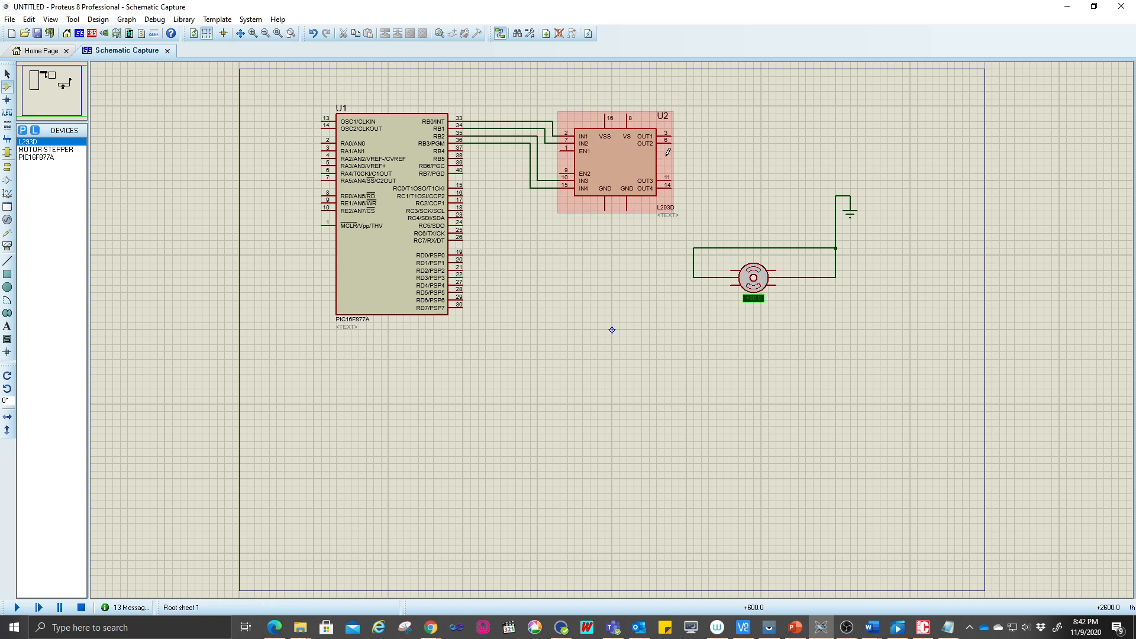
Wire L293D outputs OUT1 and OUT2 to the motor's upper-left and lower-left terminals, and OUT3 and OUT4 to its lower-right and upper-right terminals.
{"action": "left_click", "coordinate": [672, 134]}
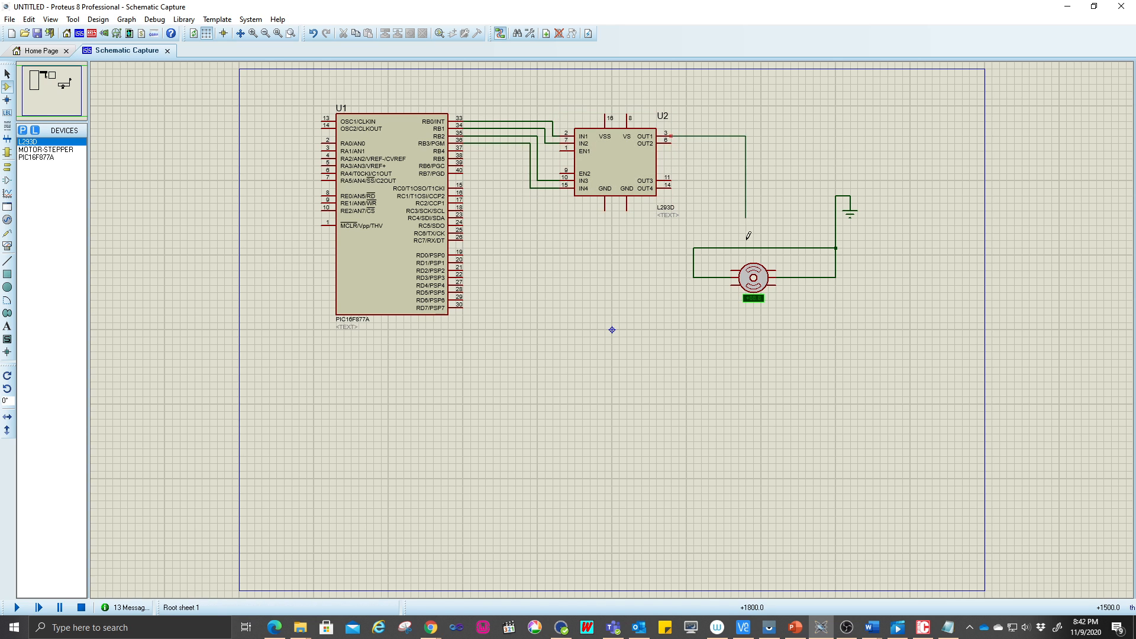
{"action": "left_click", "coordinate": [733, 270]}
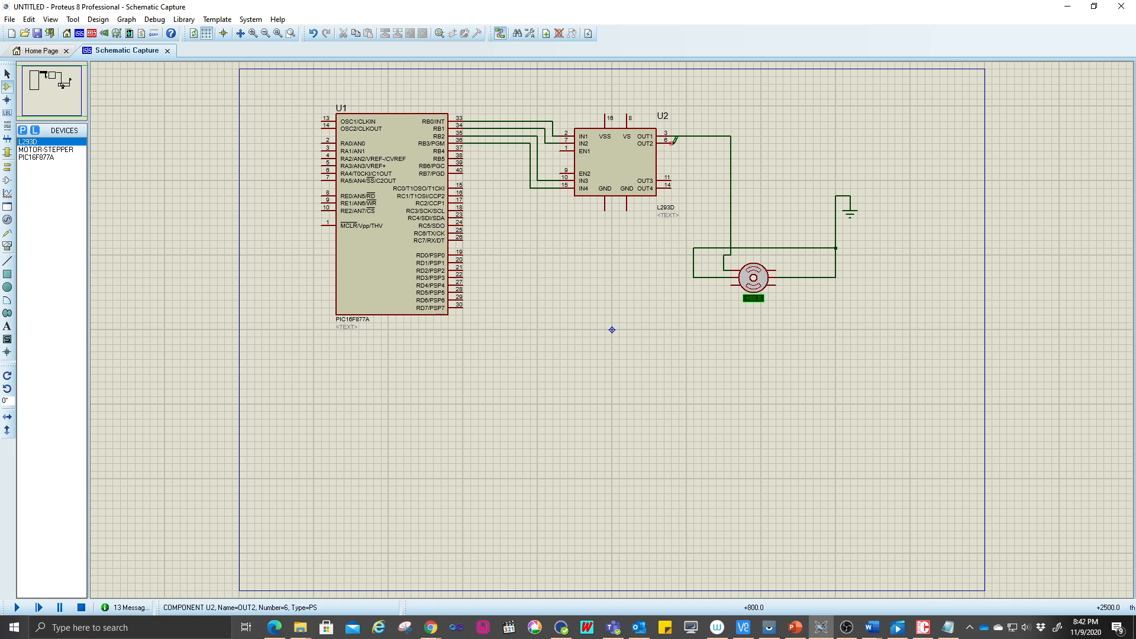
{"action": "left_click", "coordinate": [672, 143]}
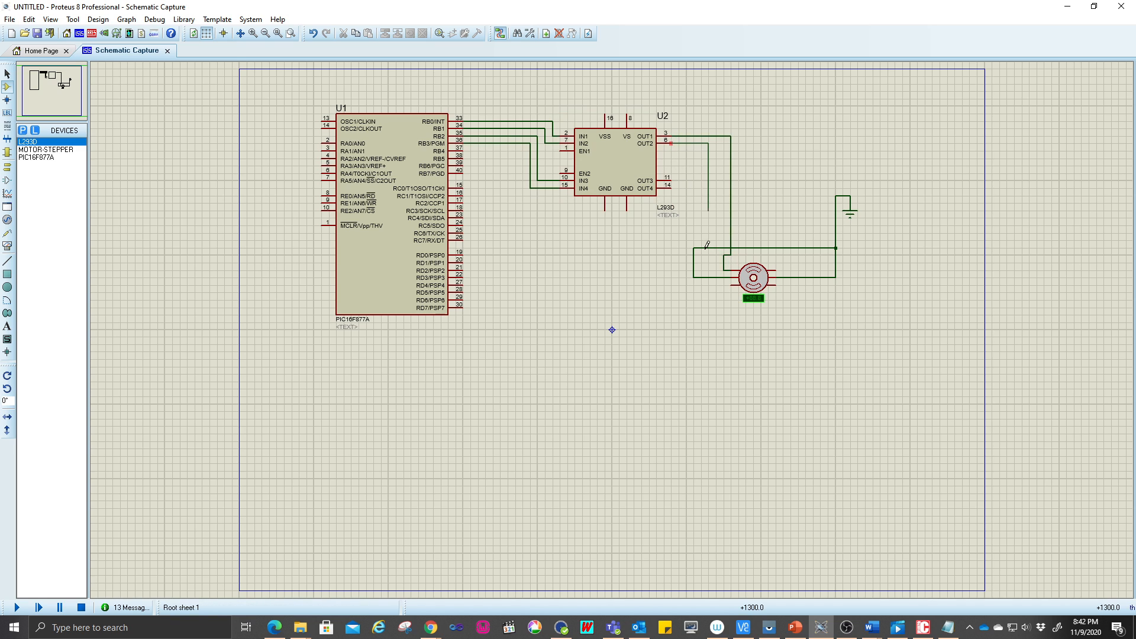
{"action": "left_click", "coordinate": [732, 284]}
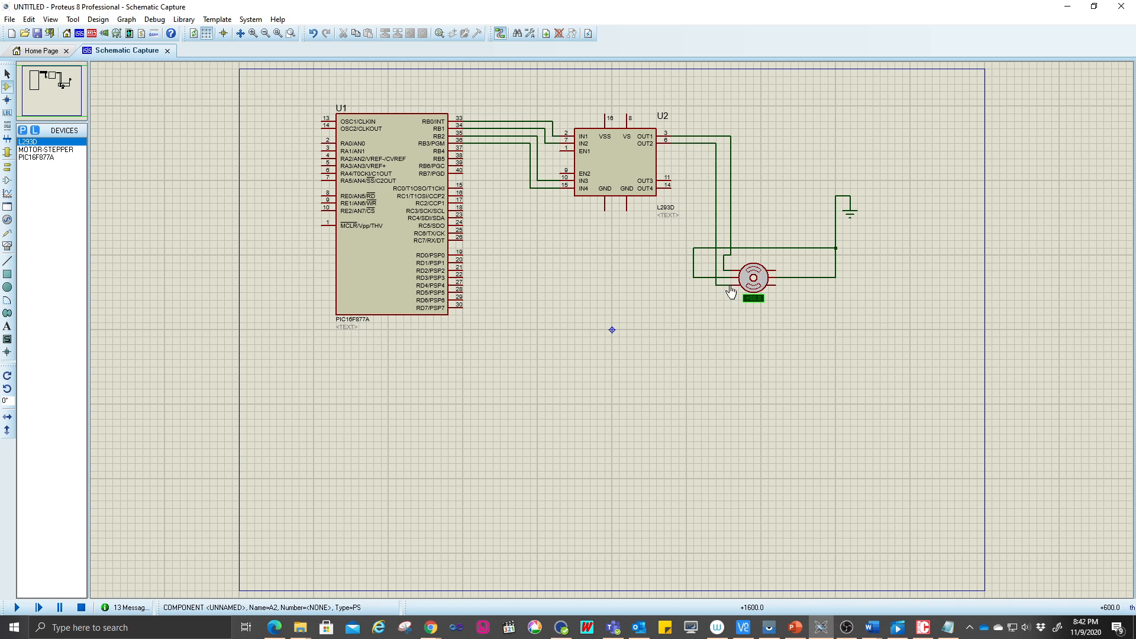
{"action": "left_click", "coordinate": [675, 181]}
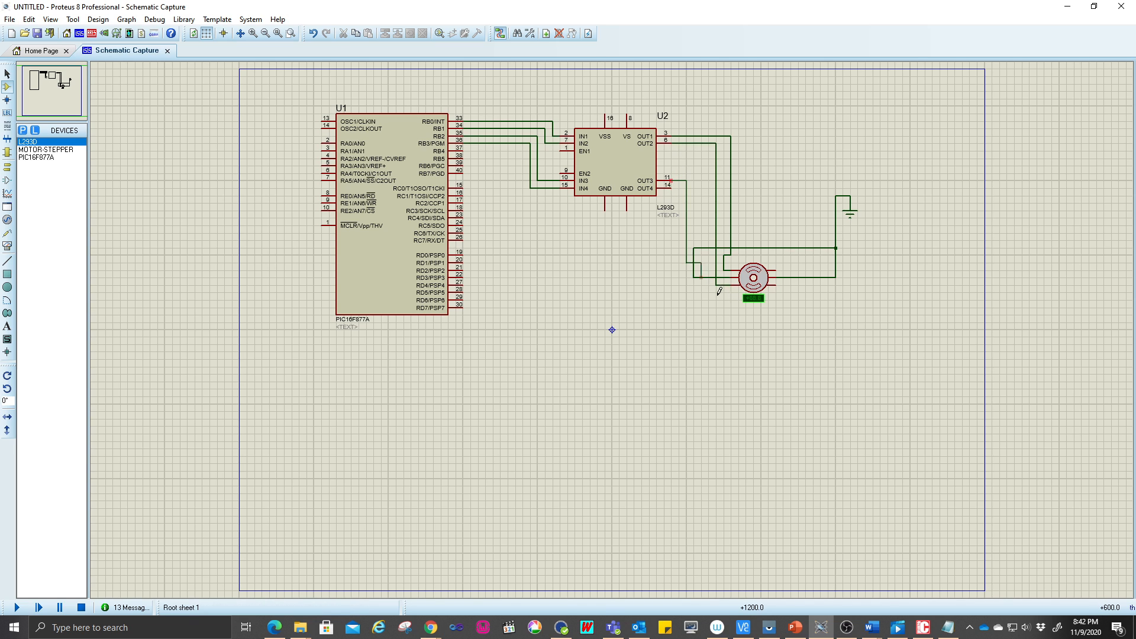
{"action": "left_click", "coordinate": [784, 285]}
{"action": "left_click", "coordinate": [671, 188]}
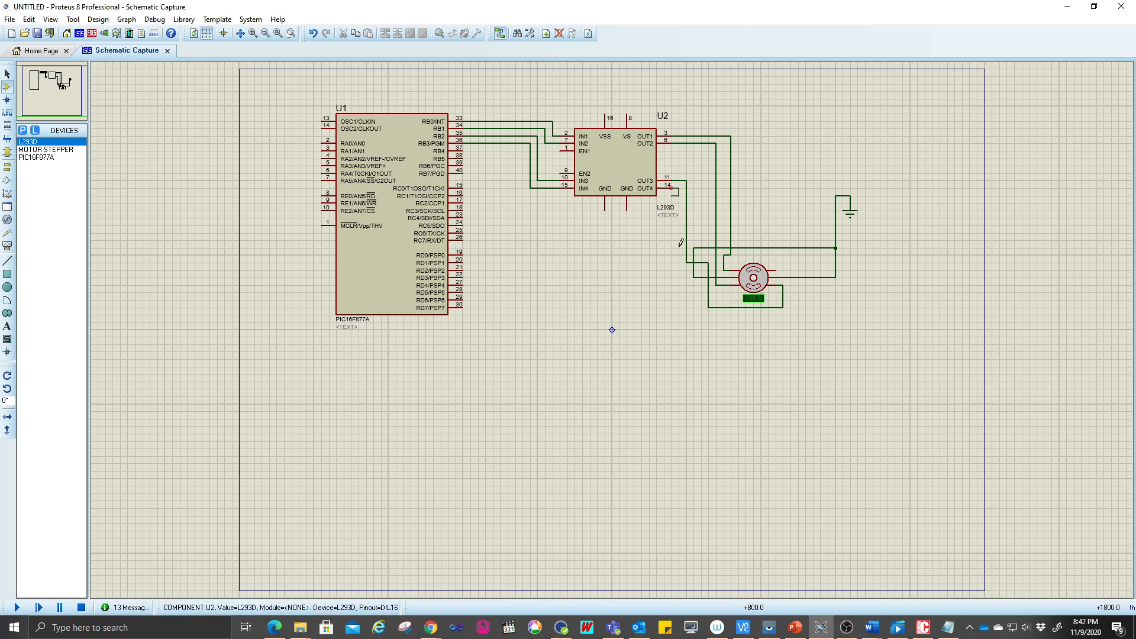
{"action": "left_click", "coordinate": [792, 271]}
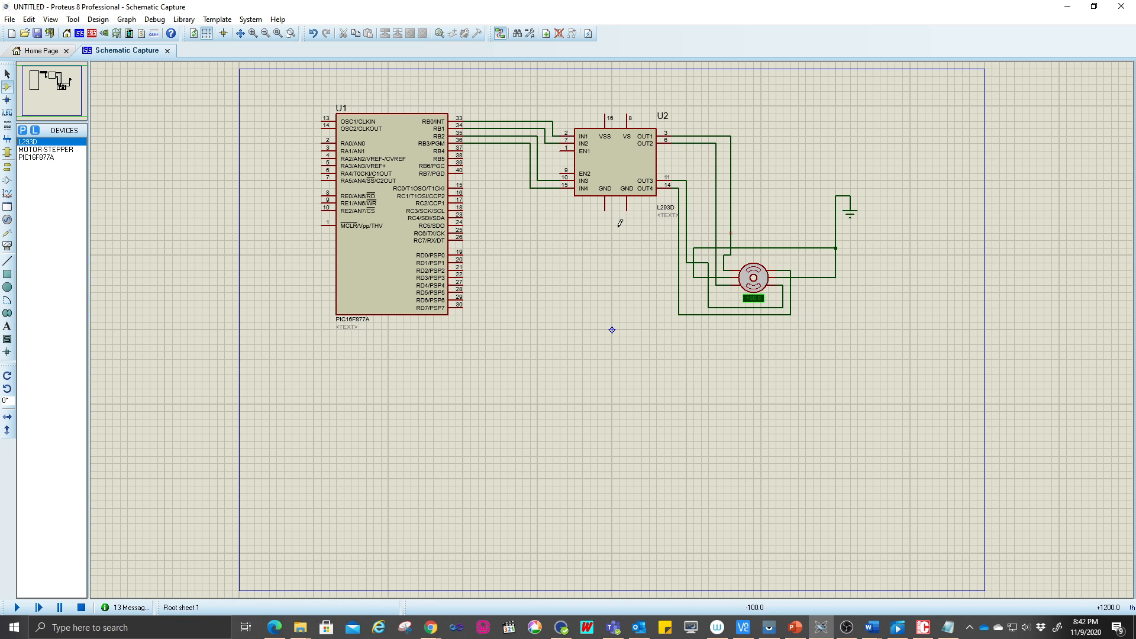
Place a ground terminal below the L293D and connect both of its GND pins to it.
{"action": "left_click", "coordinate": [9, 168]}
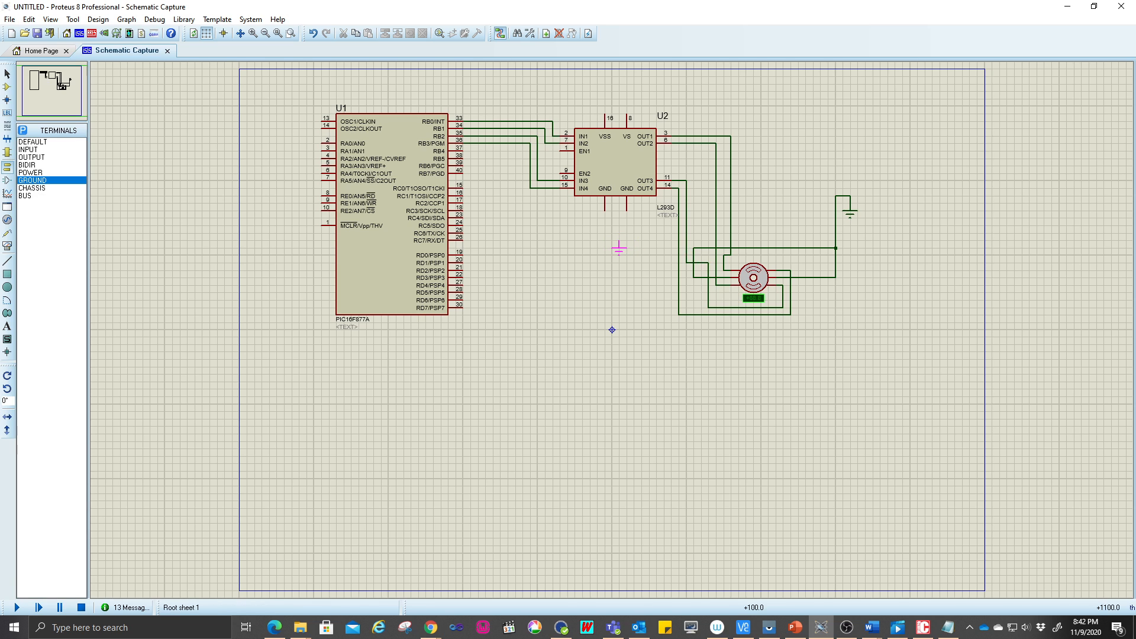
{"action": "left_click", "coordinate": [618, 243]}
{"action": "left_click", "coordinate": [604, 210]}
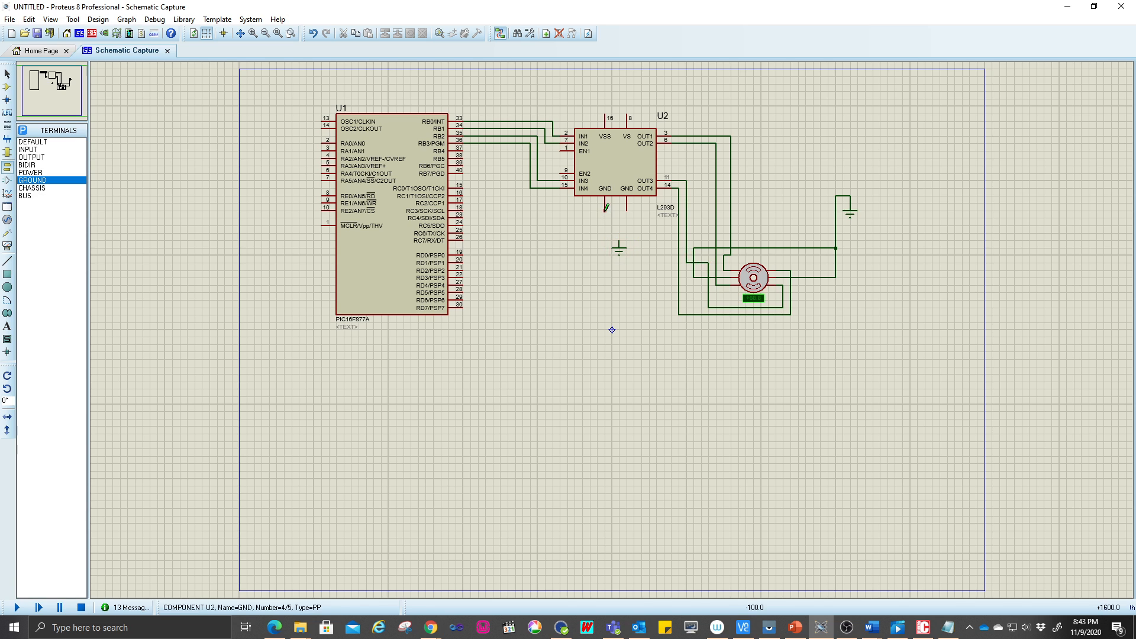
{"action": "left_click", "coordinate": [618, 240]}
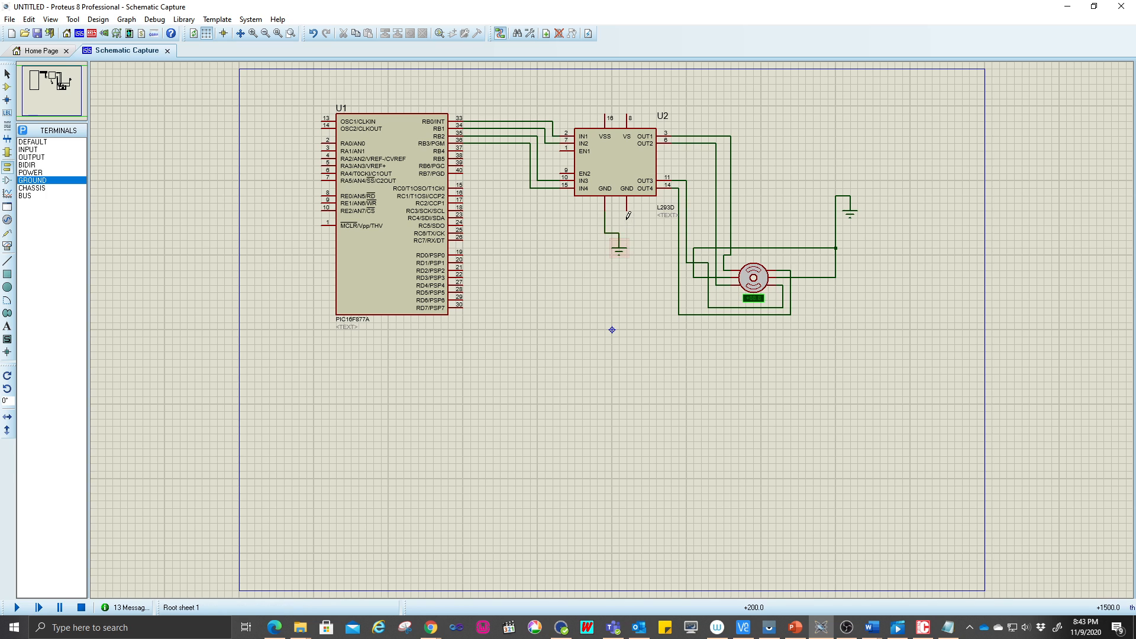
{"action": "left_click", "coordinate": [627, 211]}
{"action": "left_click", "coordinate": [619, 233]}
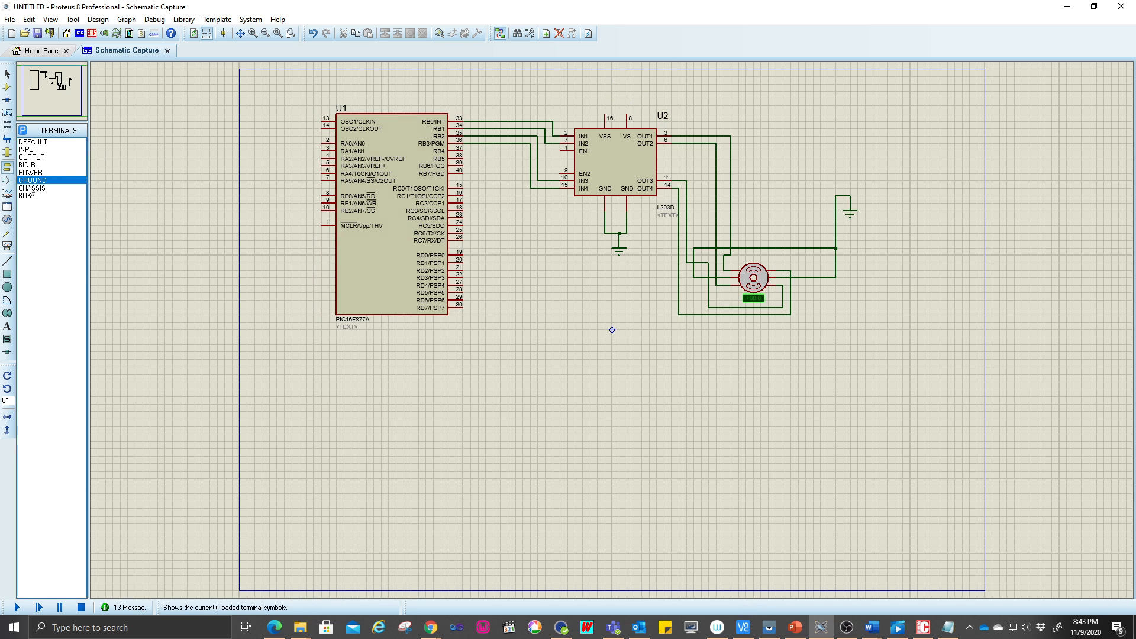
Place a power terminal above the L293D and wire it to the driver's VSS pin.
{"action": "left_click", "coordinate": [31, 173]}
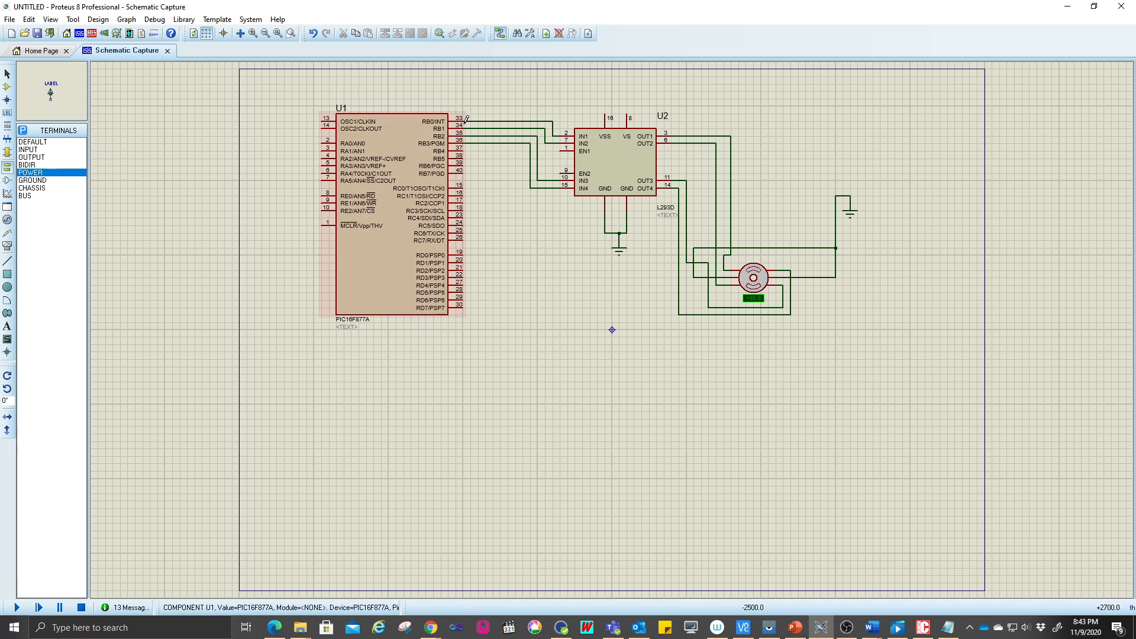
{"action": "left_click", "coordinate": [605, 89]}
{"action": "left_click", "coordinate": [604, 90]}
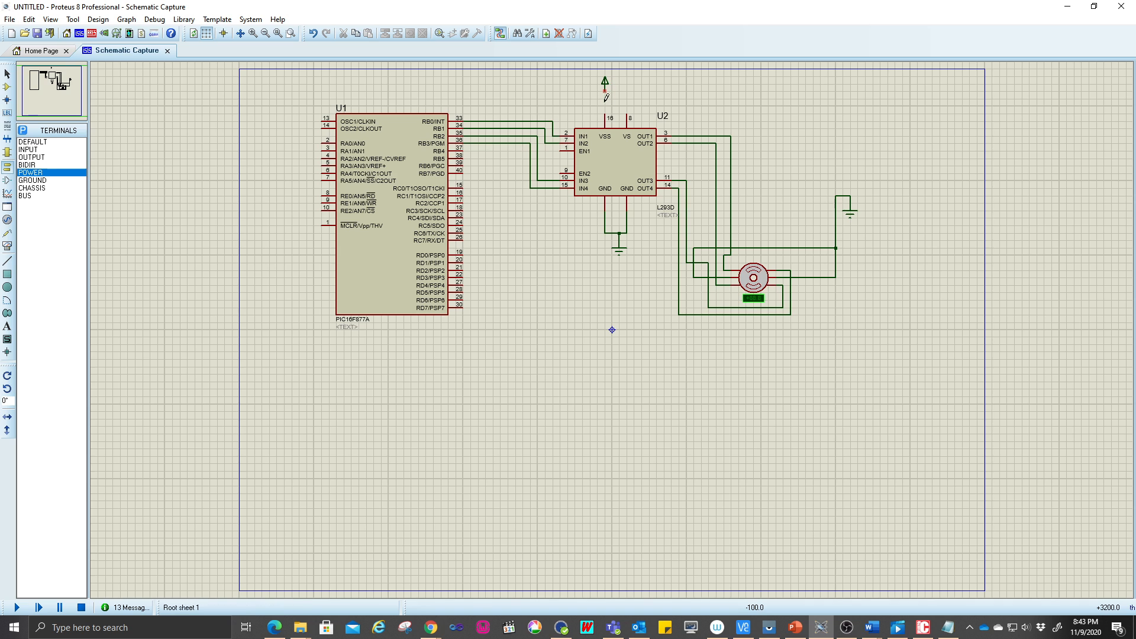
{"action": "left_click", "coordinate": [605, 115]}
Check the stepper motor's nominal voltage in its component properties.
{"action": "left_click", "coordinate": [753, 274]}
{"action": "left_click", "coordinate": [753, 273]}
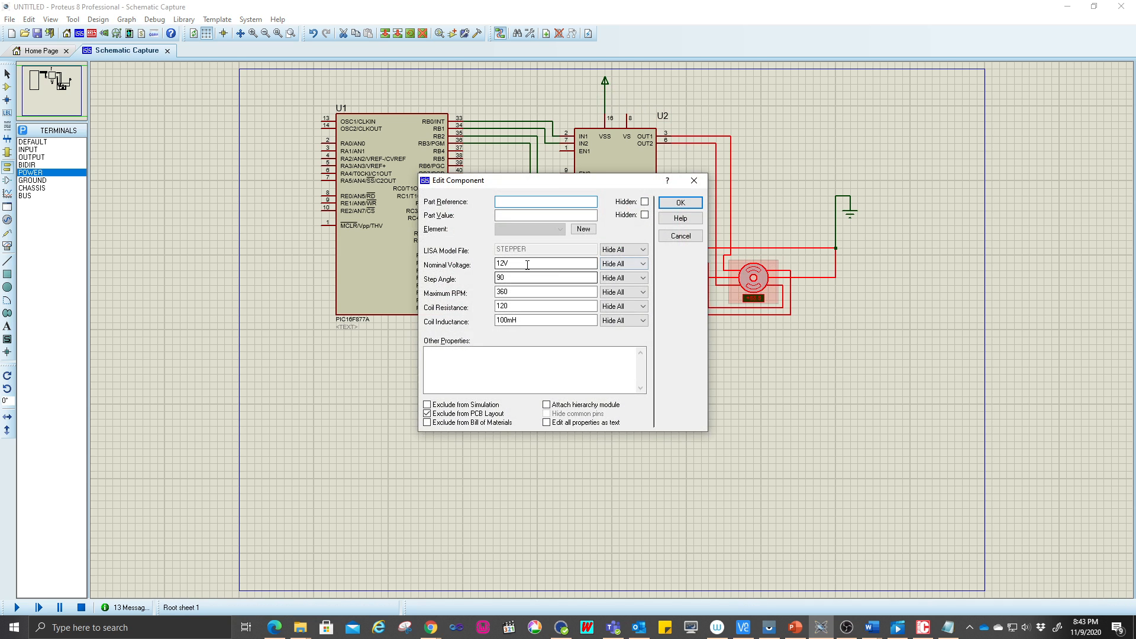
{"action": "left_click", "coordinate": [692, 178]}
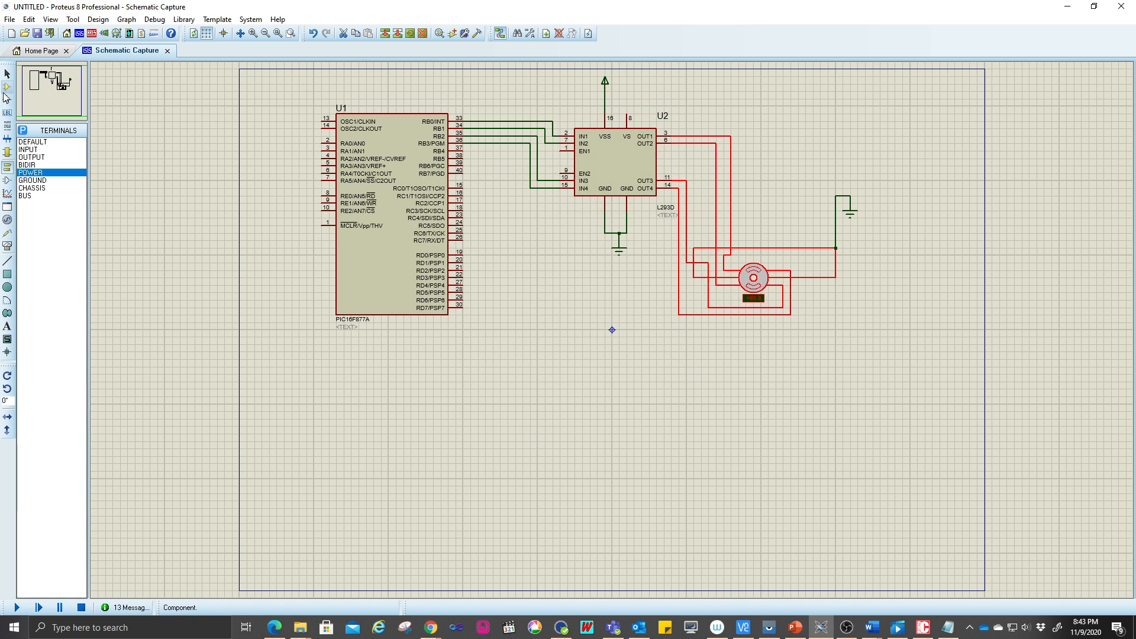
Add the BATTERY DC voltage source from the device library and place it above the motor's ground terminal.
{"action": "left_click", "coordinate": [7, 86]}
{"action": "left_click", "coordinate": [24, 131]}
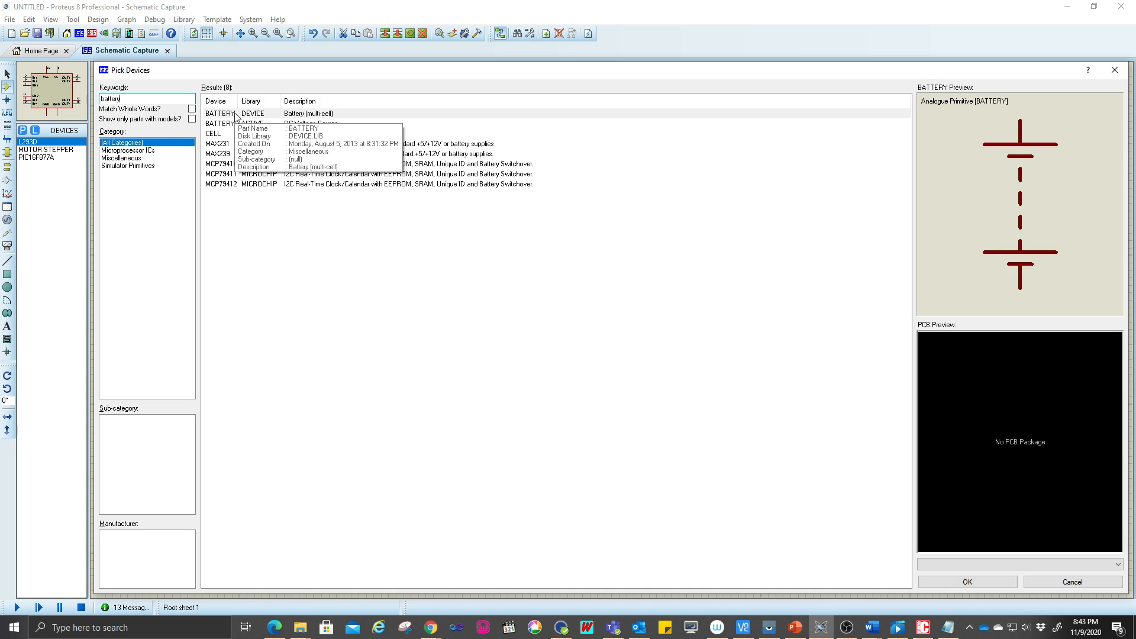
{"action": "double_click", "coordinate": [235, 113]}
{"action": "double_click", "coordinate": [331, 125]}
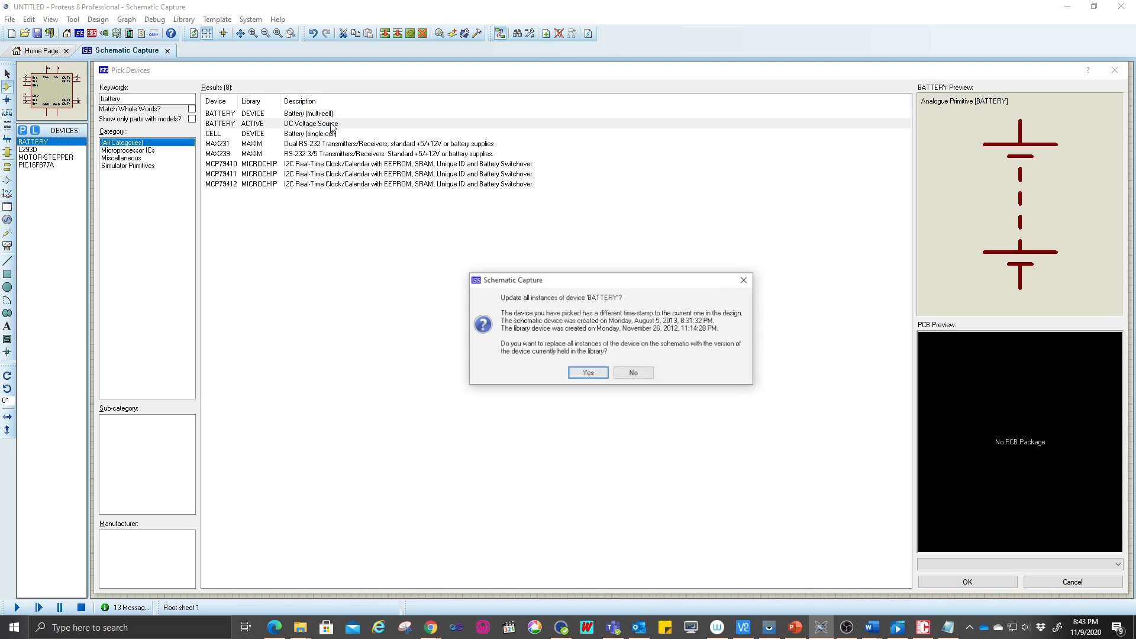
{"action": "left_click", "coordinate": [588, 372]}
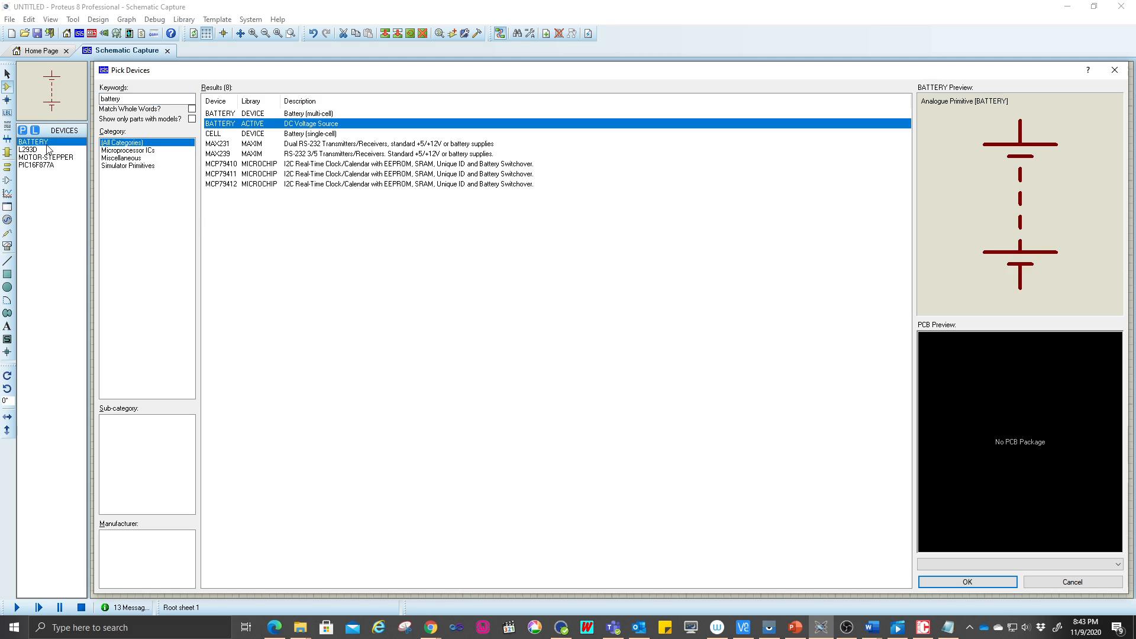
{"action": "left_click", "coordinate": [950, 581]}
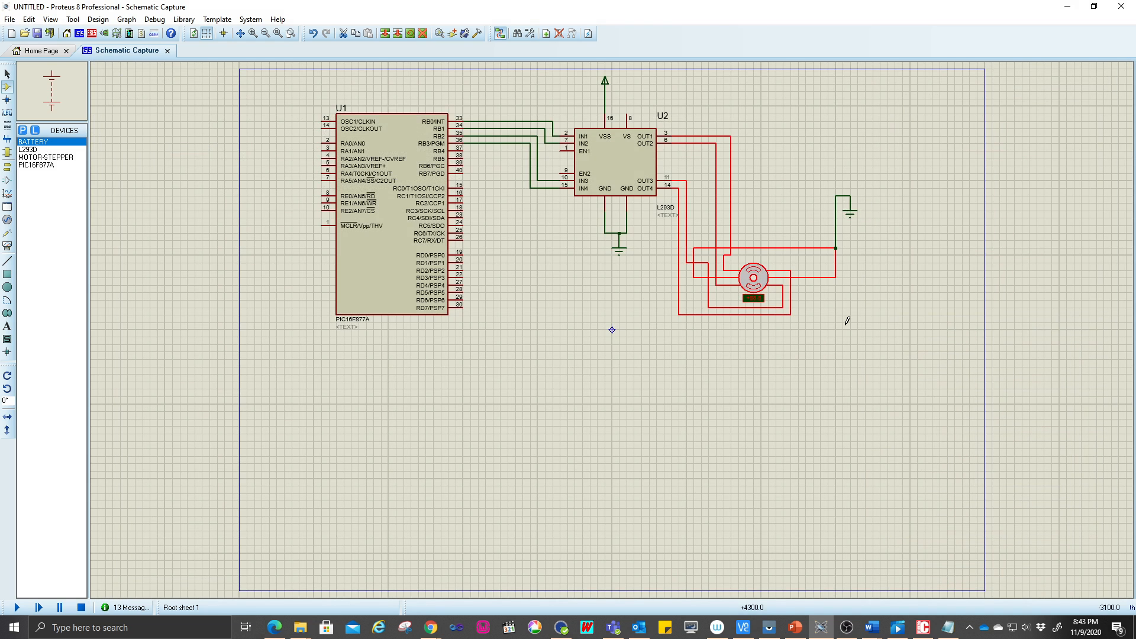
{"action": "left_click", "coordinate": [852, 110]}
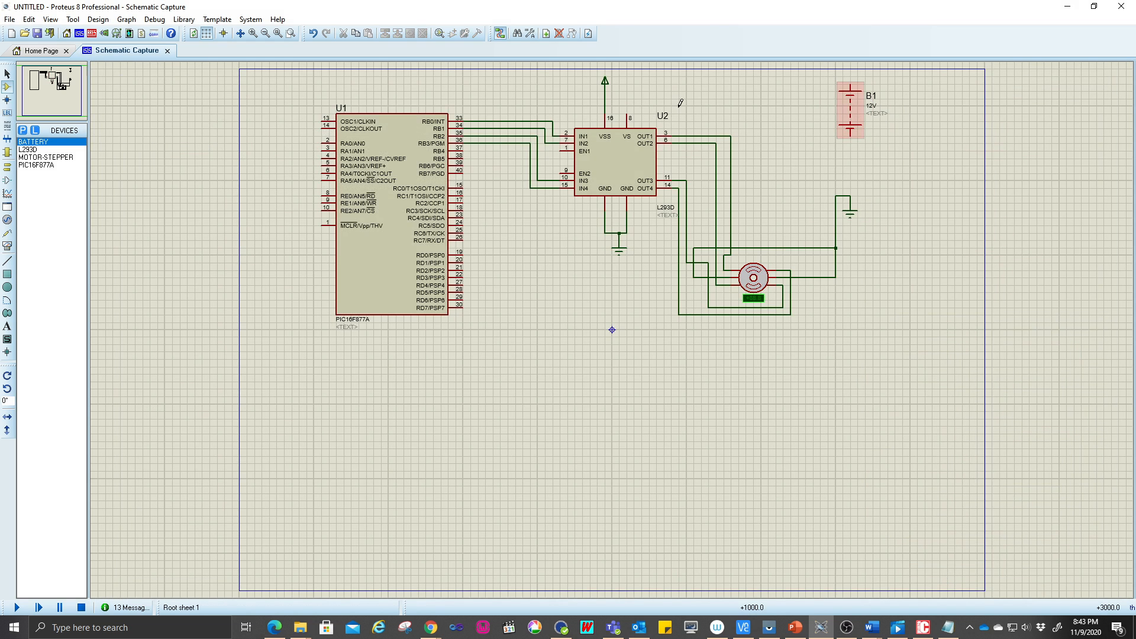
Wire the L293D's VS pin to the battery's positive terminal and the battery's negative terminal to the motor's ground.
{"action": "left_click", "coordinate": [626, 115]}
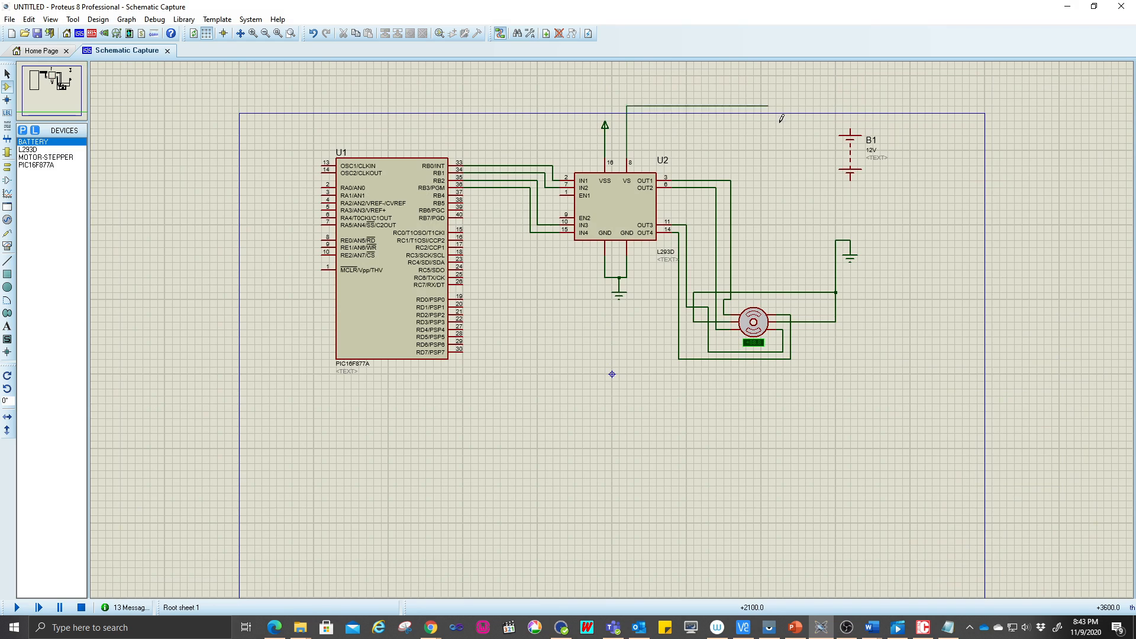
{"action": "left_click", "coordinate": [850, 127]}
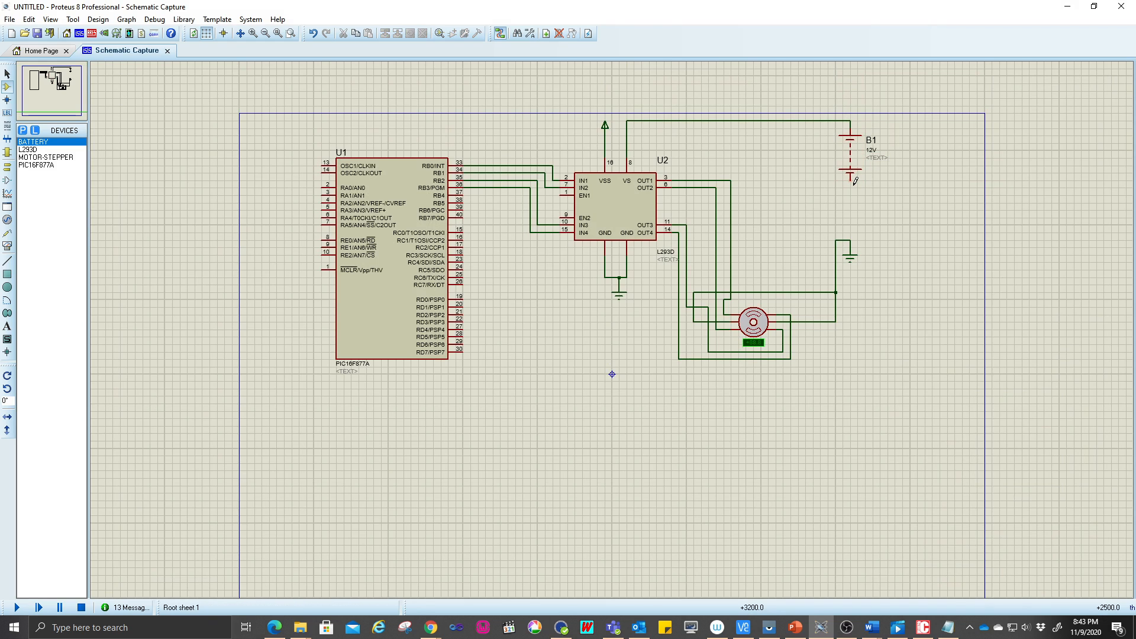
{"action": "left_click", "coordinate": [854, 183]}
{"action": "left_click", "coordinate": [850, 240]}
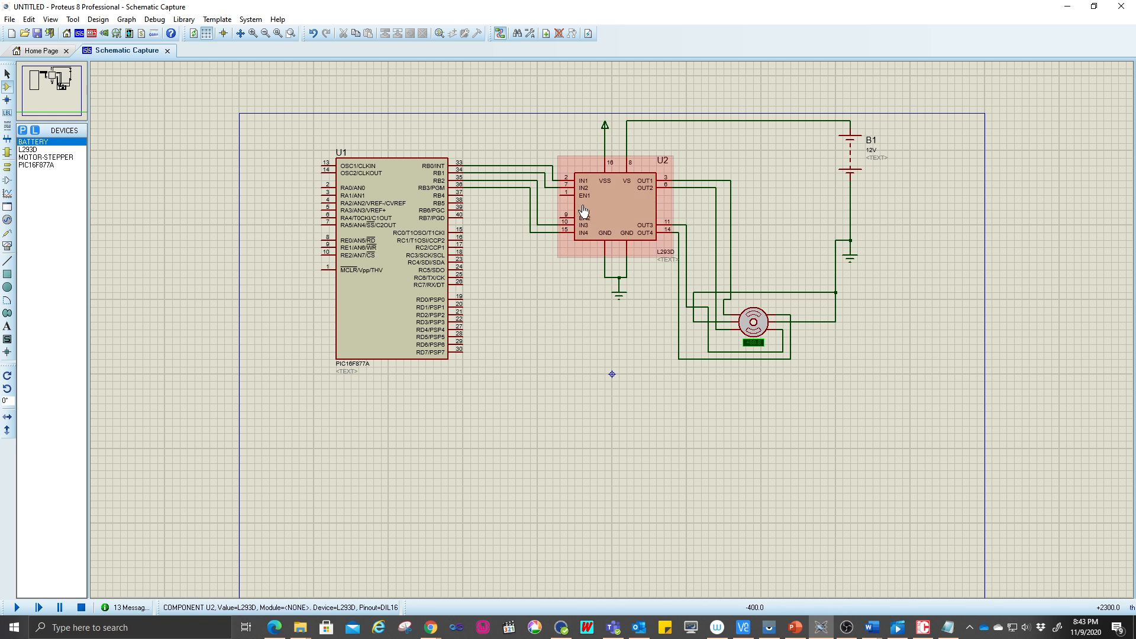
Wire the L293D's EN1 pin to RC2/CCP1 on the PIC16F877A and join EN2 to the same wire.
{"action": "left_click", "coordinate": [561, 195]}
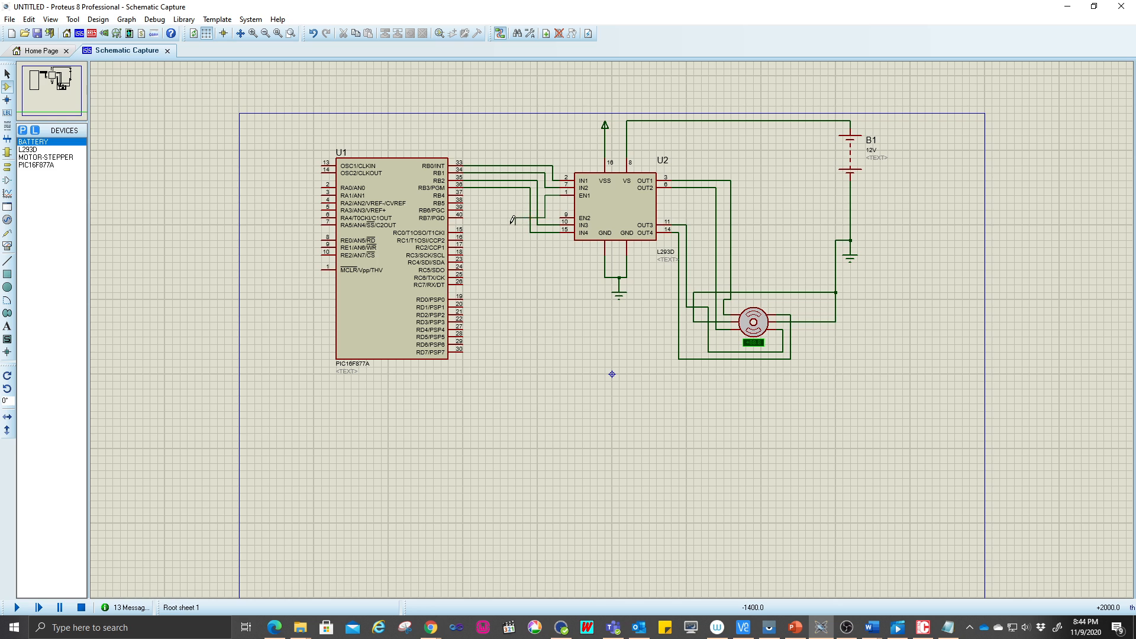
{"action": "left_click", "coordinate": [467, 243]}
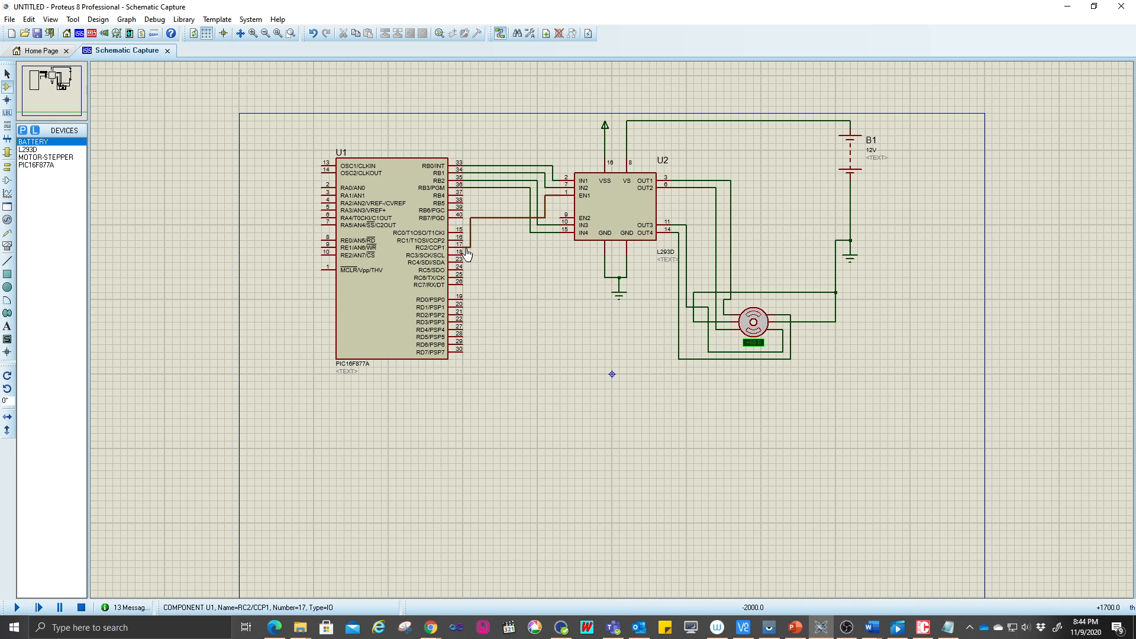
{"action": "left_click", "coordinate": [562, 217]}
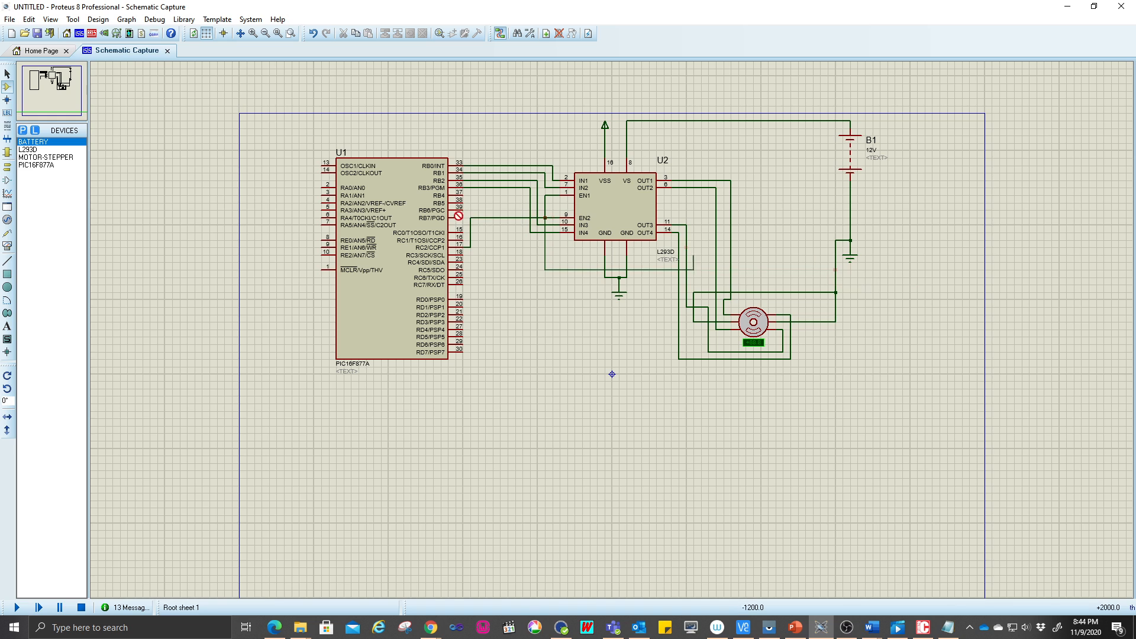
{"action": "left_click", "coordinate": [545, 217]}
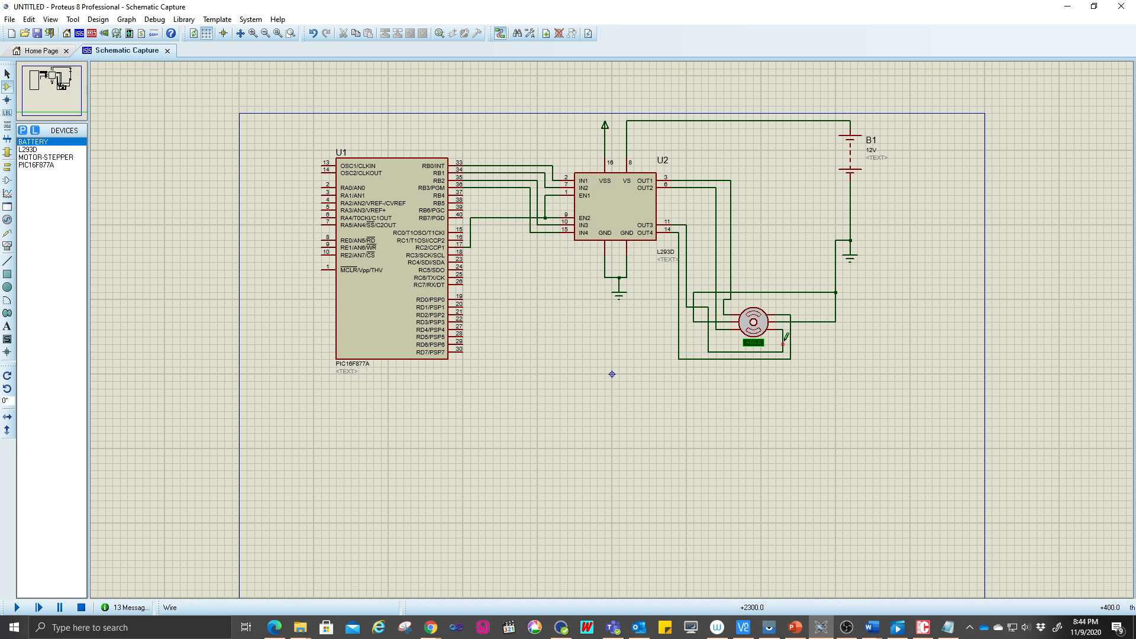
Switch to mikroC PRO for PIC and delete the last four portb step lines from the while loop in step.c.
{"action": "left_click", "coordinate": [923, 633]}
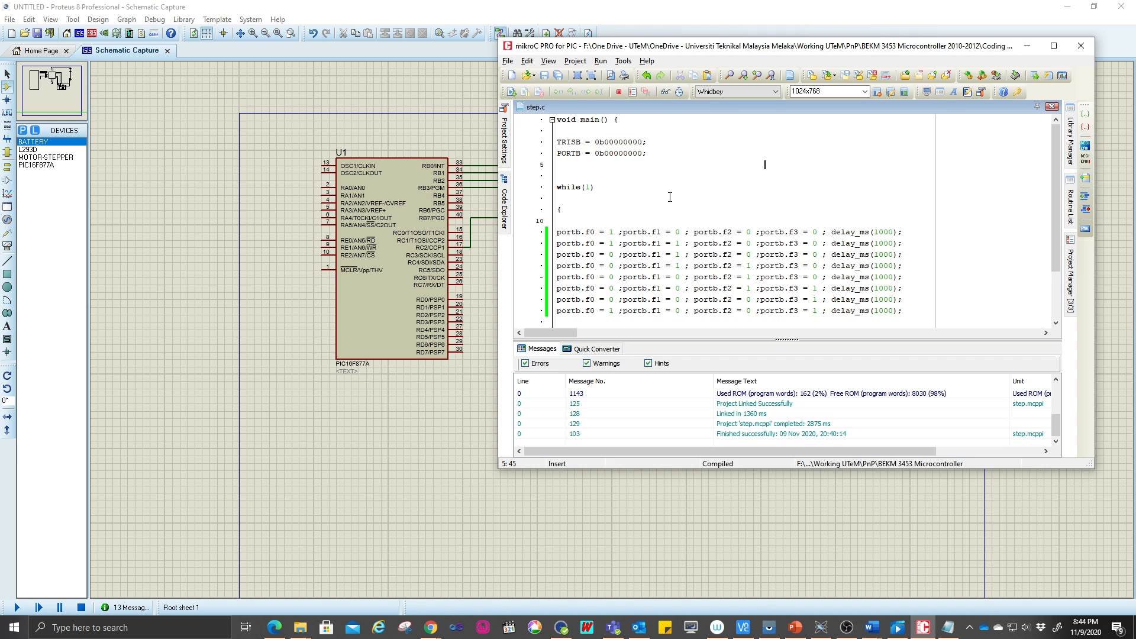
{"action": "left_click_drag", "start_coordinate": [902, 312], "coordinate": [552, 274]}
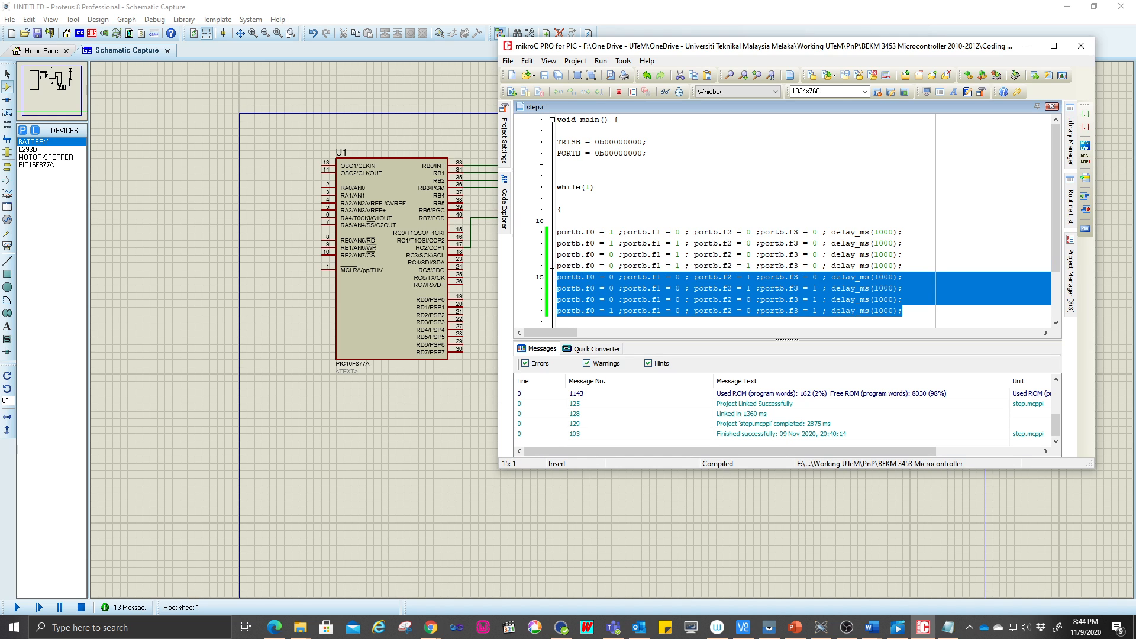
{"action": "key", "text": "Delete"}
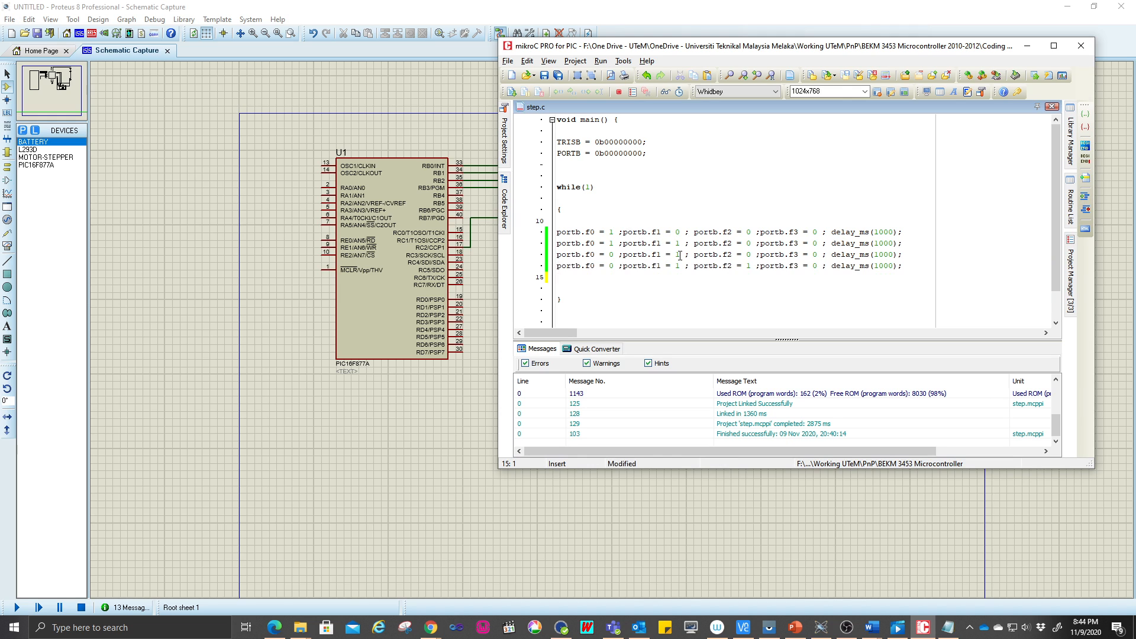
Edit the second, third and fourth step lines so that only portb.f1, portb.f2 and portb.f3 respectively equal 1.
{"action": "double_click", "coordinate": [613, 243]}
{"action": "type", "text": "0"}
{"action": "double_click", "coordinate": [678, 254]}
{"action": "type", "text": "0"}
{"action": "double_click", "coordinate": [748, 254]}
{"action": "type", "text": "1"}
{"action": "double_click", "coordinate": [678, 266]}
{"action": "type", "text": "0"}
{"action": "double_click", "coordinate": [747, 266]}
{"action": "type", "text": "0"}
{"action": "double_click", "coordinate": [815, 265]}
{"action": "type", "text": "1"}
Add the lines TRISC = 0b00000000; and PORTC = 0b00000000 below the PORTB initialization.
{"action": "left_click_drag", "start_coordinate": [752, 46], "coordinate": [660, 43]}
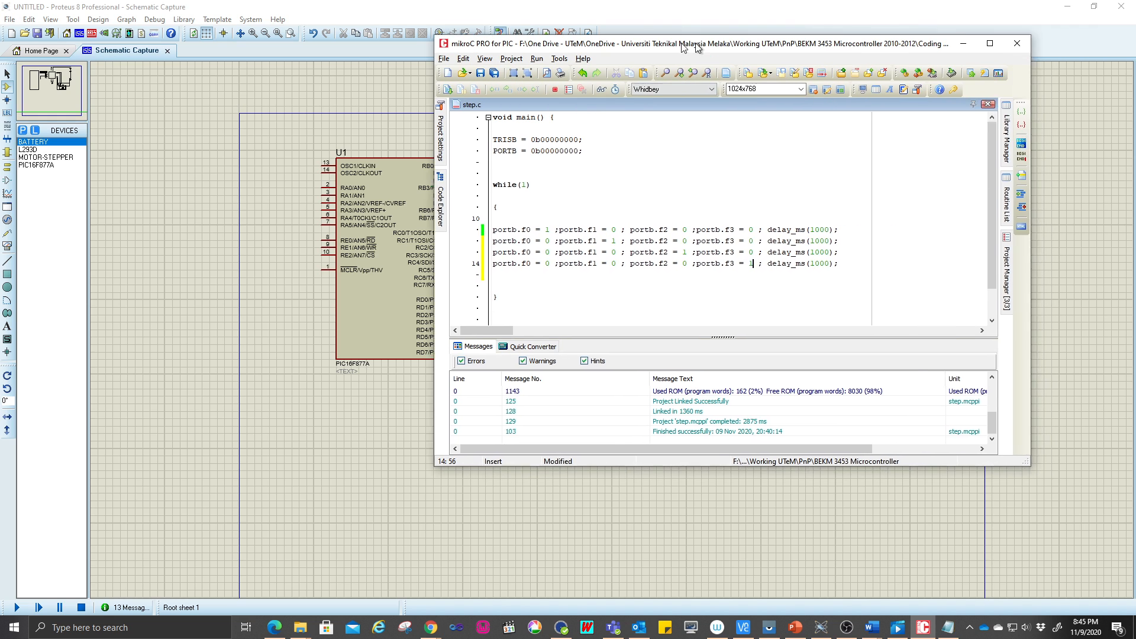
{"action": "left_click", "coordinate": [561, 151]}
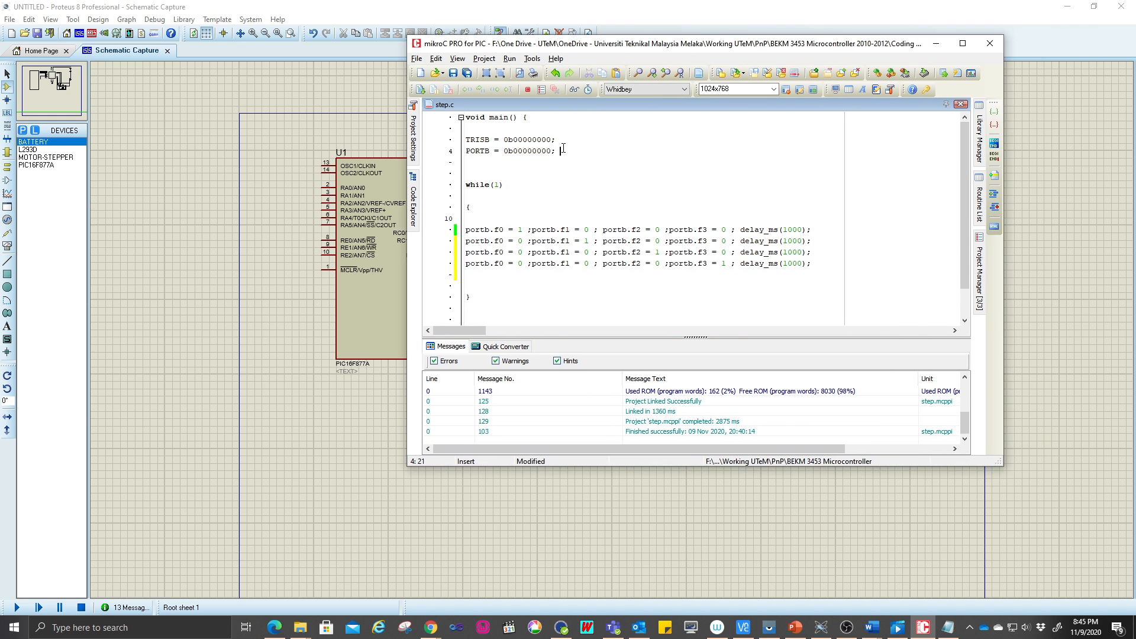
{"action": "key", "text": "Return"}
{"action": "type", "text": "TRISC = 0b00000000;"}
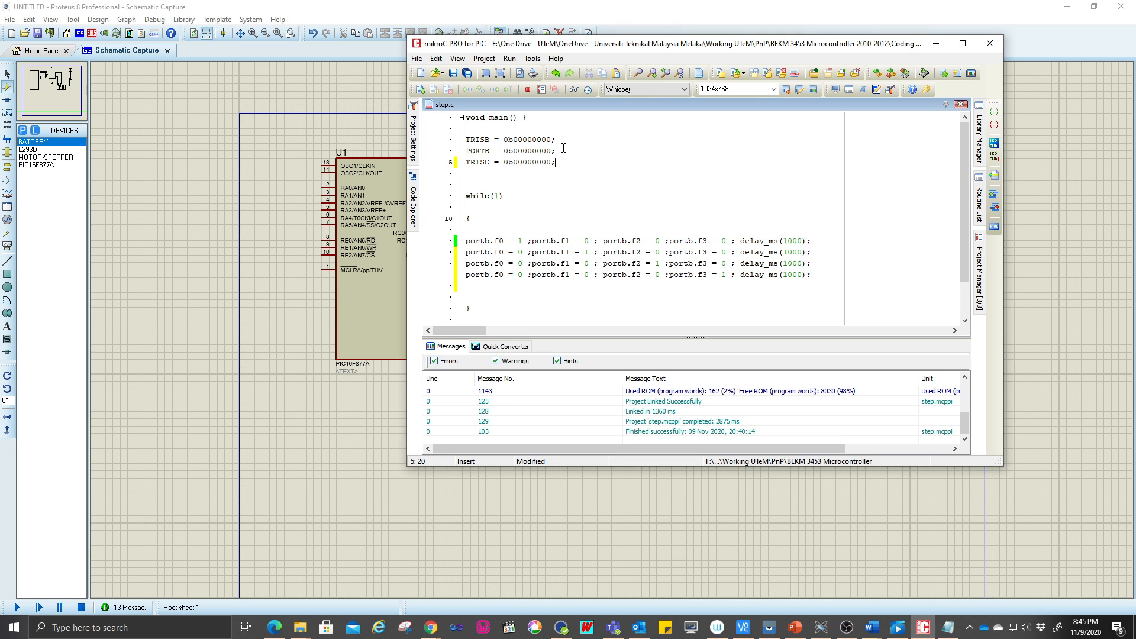
{"action": "key", "text": "Return"}
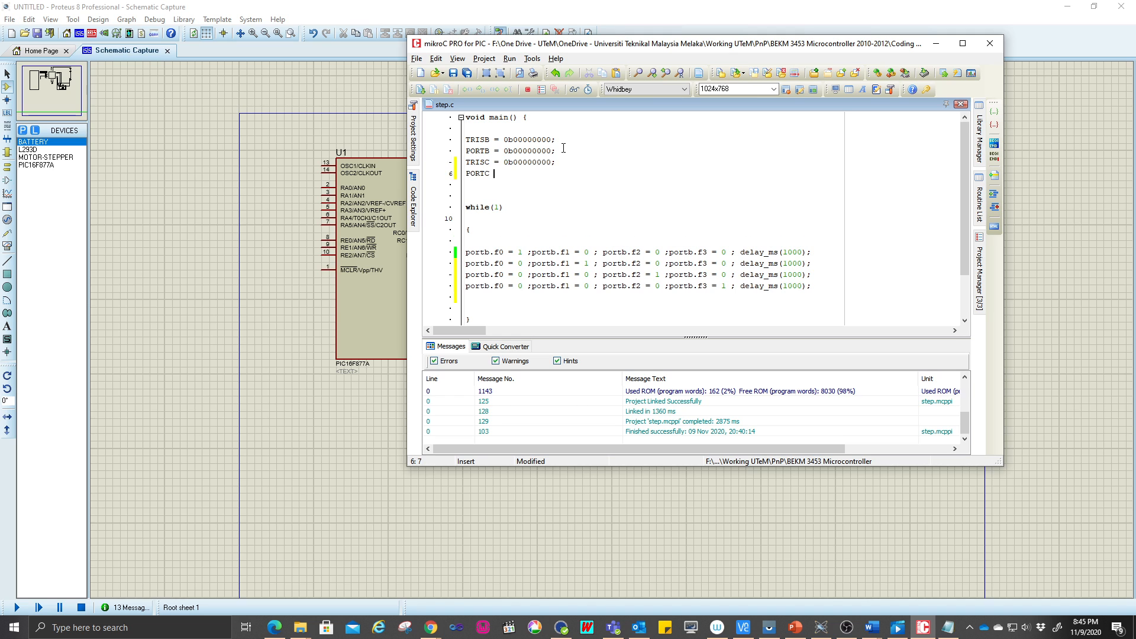
{"action": "type", "text": "PORTC = 0b00000000"}
{"action": "key", "text": "Return"}
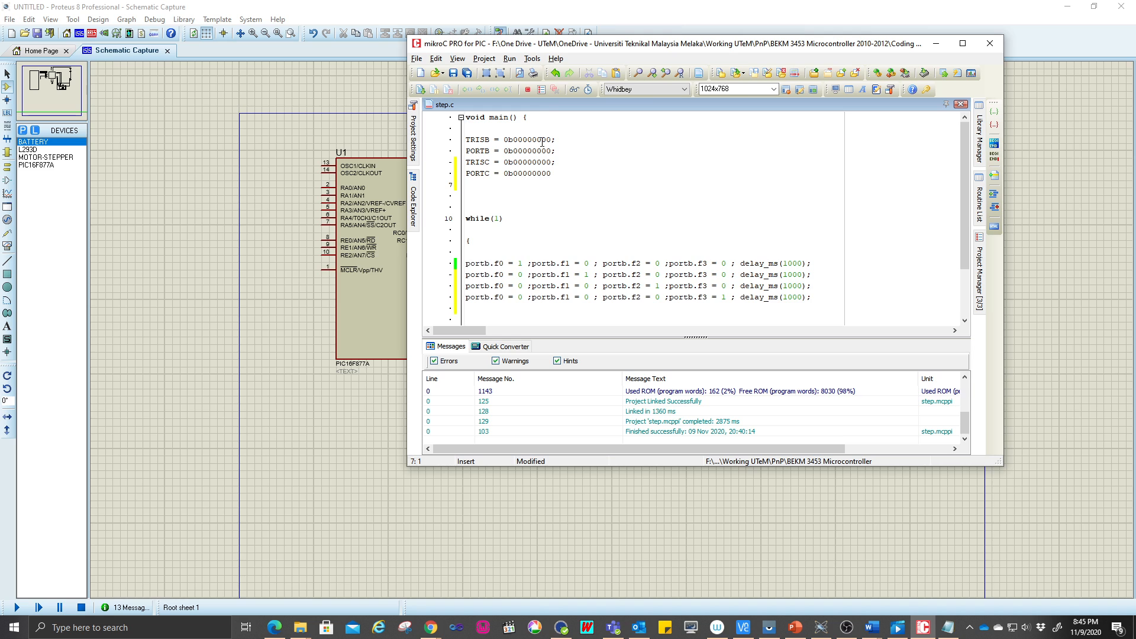
Look up pwm in the mikroC help index and open the PWM Library topic.
{"action": "left_click", "coordinate": [555, 58]}
{"action": "left_click", "coordinate": [563, 68]}
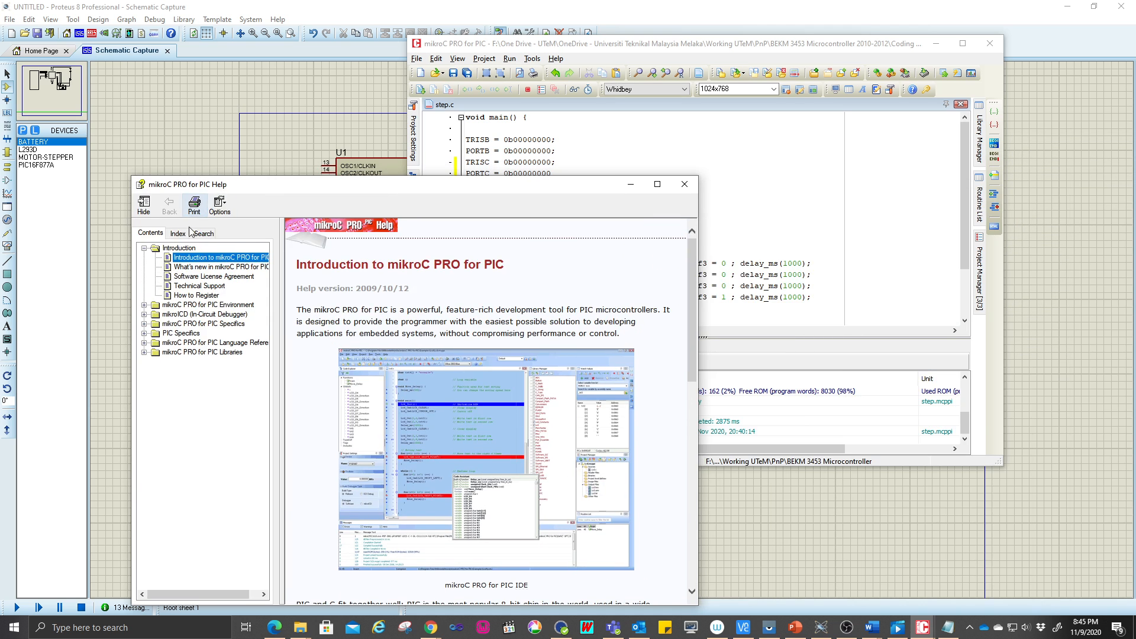
{"action": "left_click", "coordinate": [181, 233]}
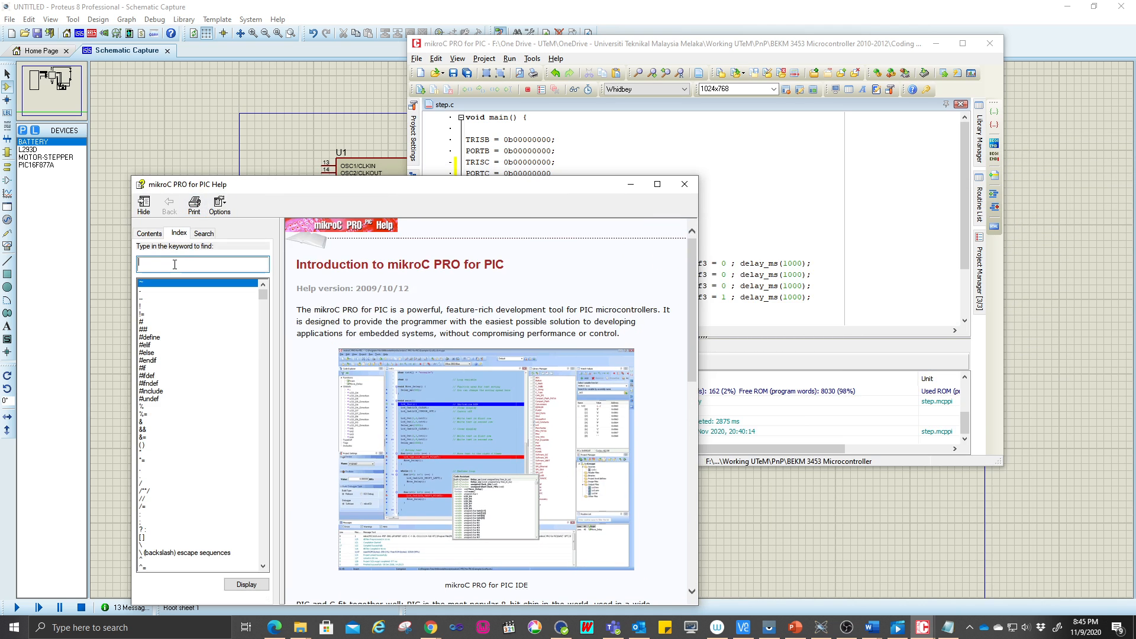
{"action": "type", "text": "pwm"}
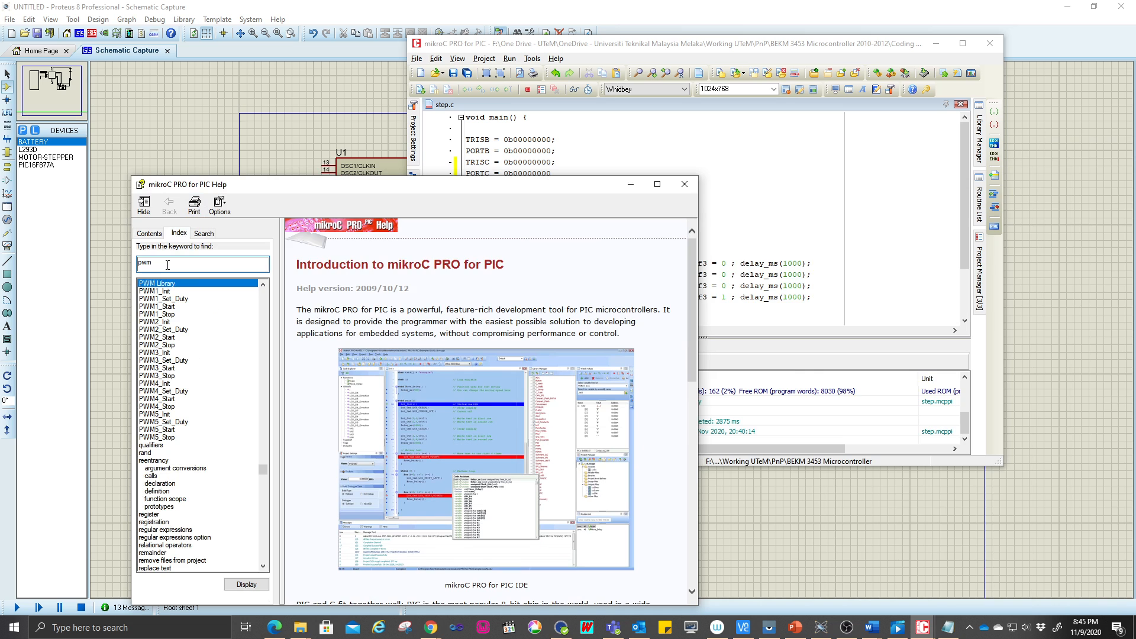
{"action": "double_click", "coordinate": [213, 285]}
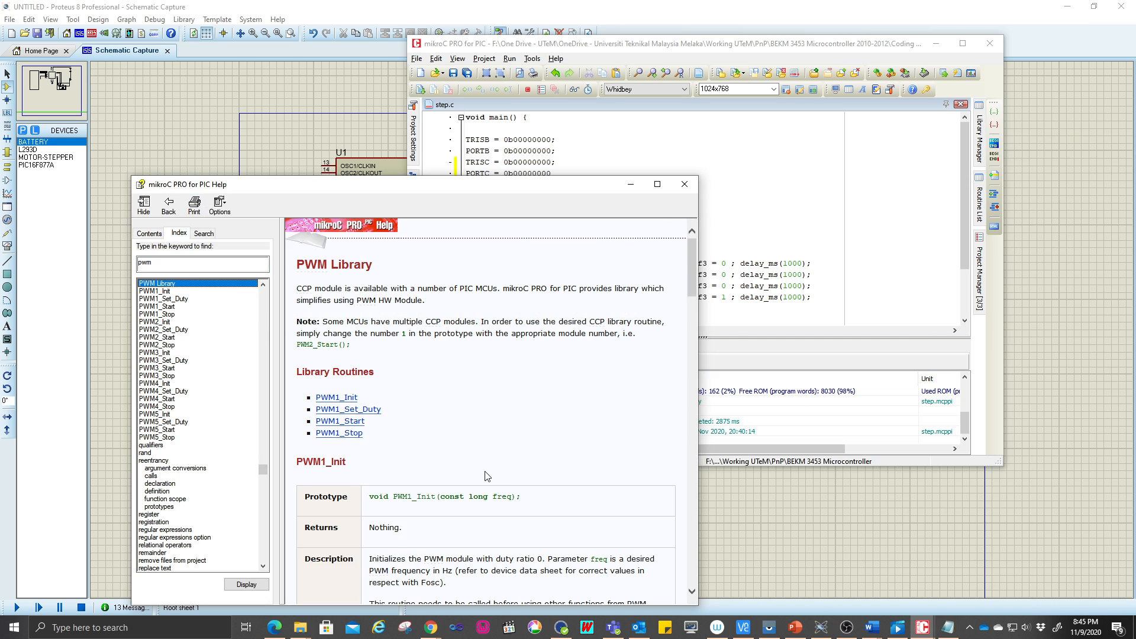
Copy the PWM1_Init(5000); example from the help topic onto the line below the PORTC initialization.
{"action": "scroll", "coordinate": [485, 477], "scroll_direction": "down", "scroll_amount": 5}
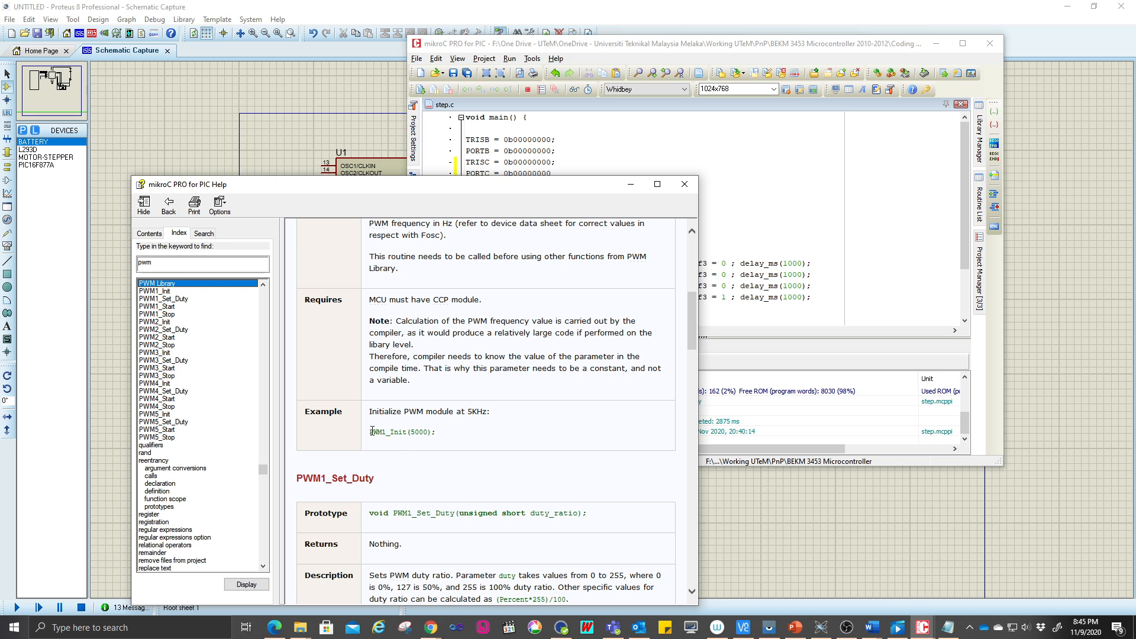
{"action": "left_click_drag", "start_coordinate": [373, 431], "coordinate": [439, 435]}
{"action": "key", "text": "ctrl+c"}
{"action": "left_click", "coordinate": [556, 153]}
{"action": "left_click", "coordinate": [495, 184]}
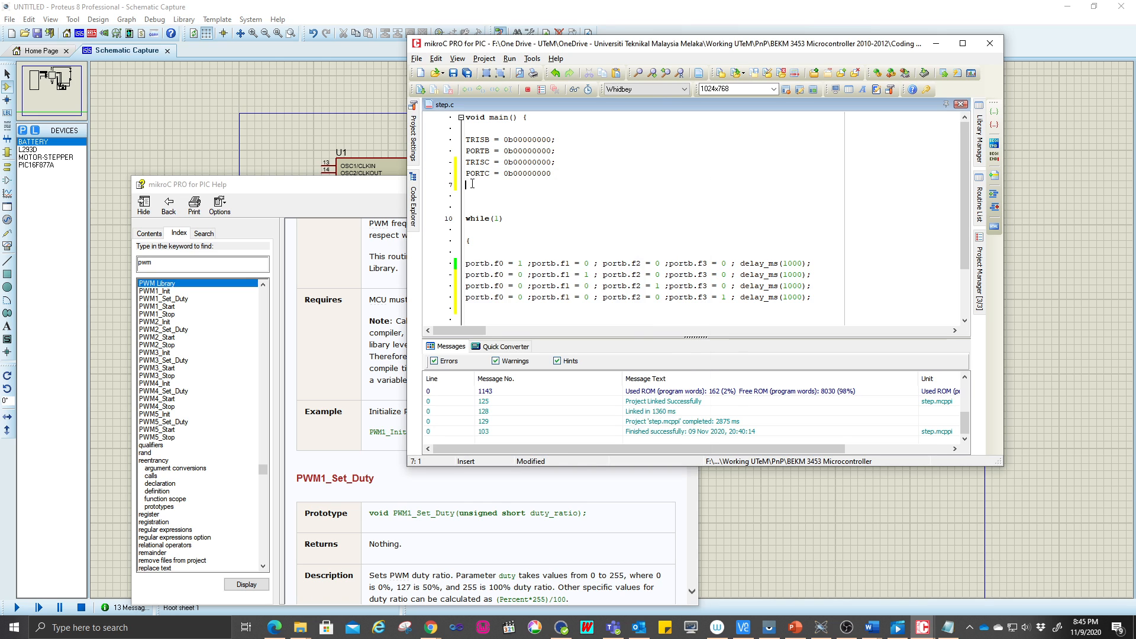
{"action": "key", "text": "ctrl+v"}
Copy the PWM1_Start(); example from the help and paste it directly after PWM1_Init(5000);.
{"action": "double_click", "coordinate": [175, 304]}
{"action": "left_click_drag", "start_coordinate": [427, 402], "coordinate": [370, 398]}
{"action": "key", "text": "ctrl+c"}
{"action": "key", "text": "alt+Tab"}
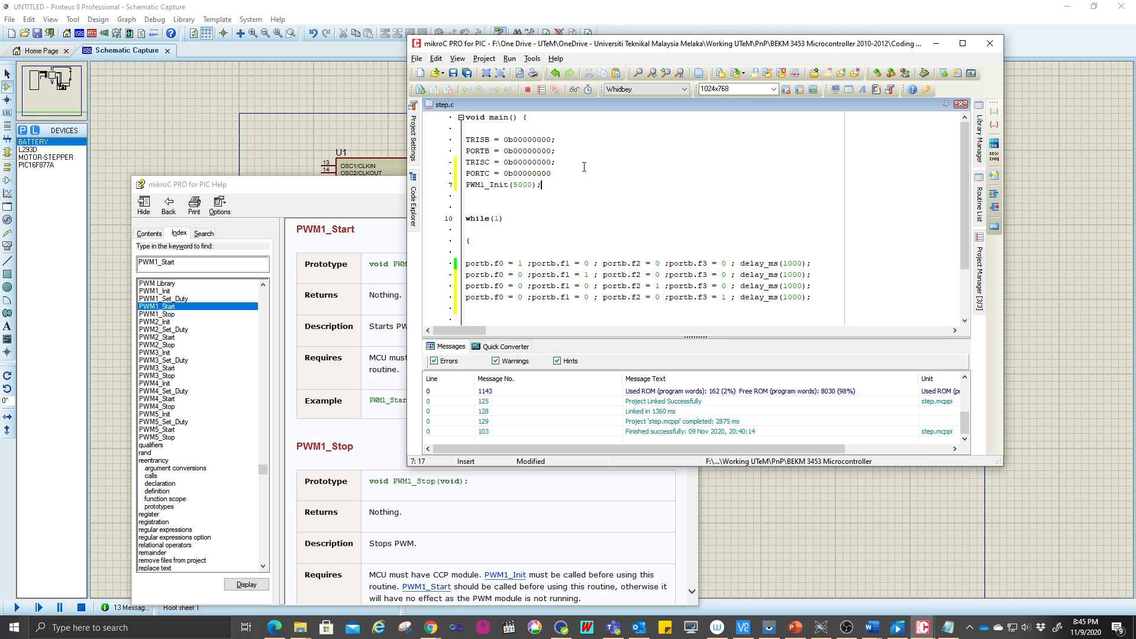
{"action": "left_click", "coordinate": [548, 188]}
{"action": "key", "text": "ctrl+v"}
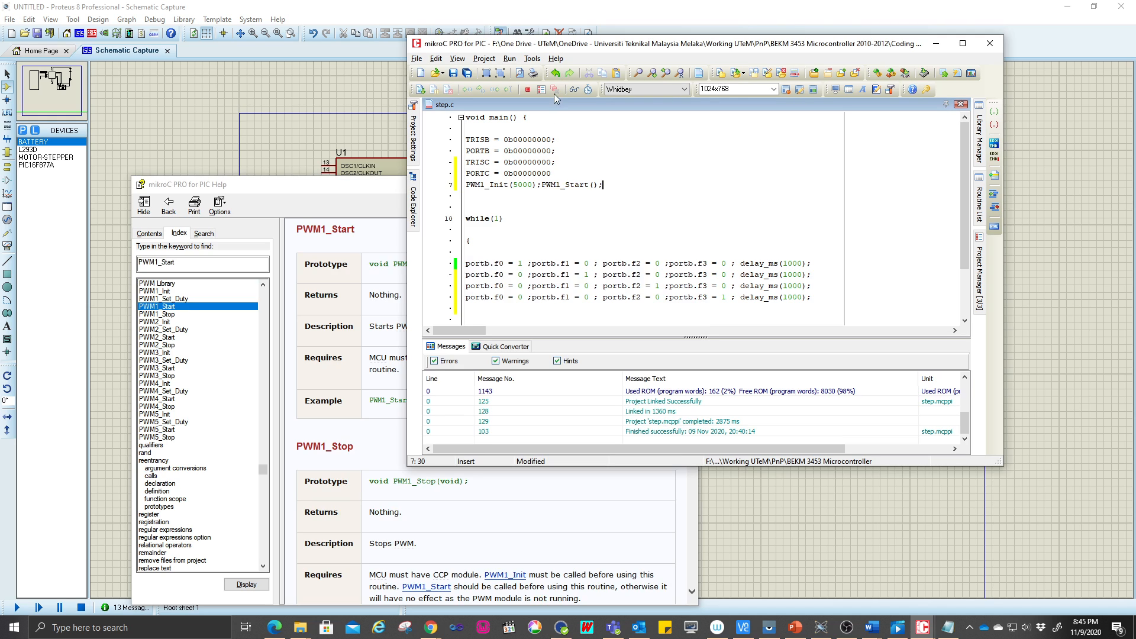
Build the project and add the missing semicolon after PORTC = 0b00000000.
{"action": "left_click", "coordinate": [484, 59]}
{"action": "left_click", "coordinate": [488, 72]}
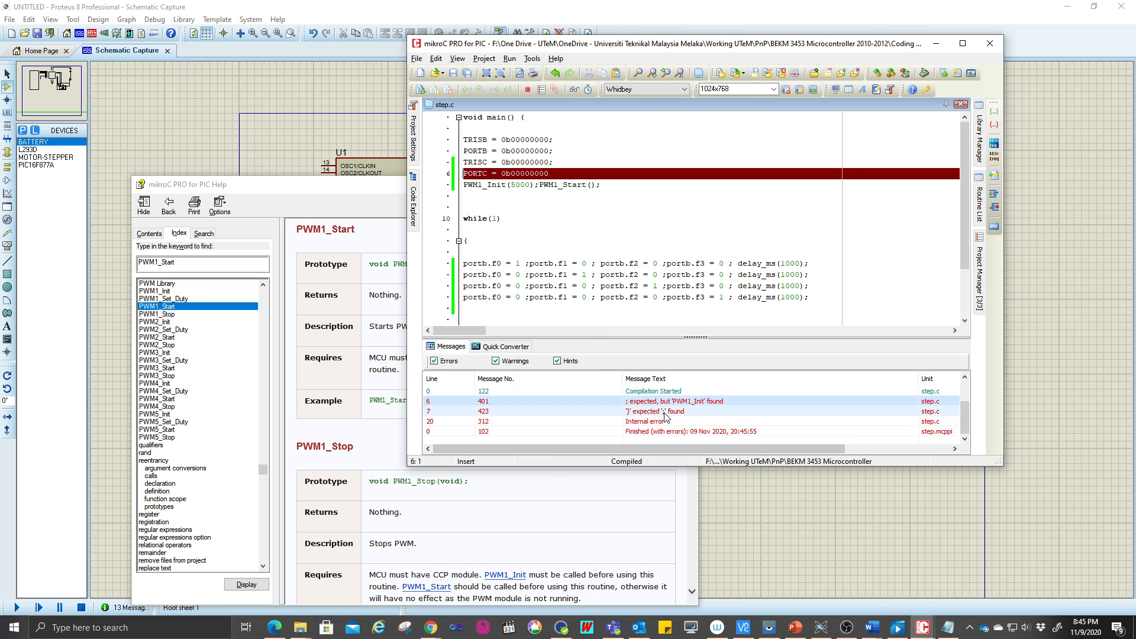
{"action": "left_click", "coordinate": [571, 173]}
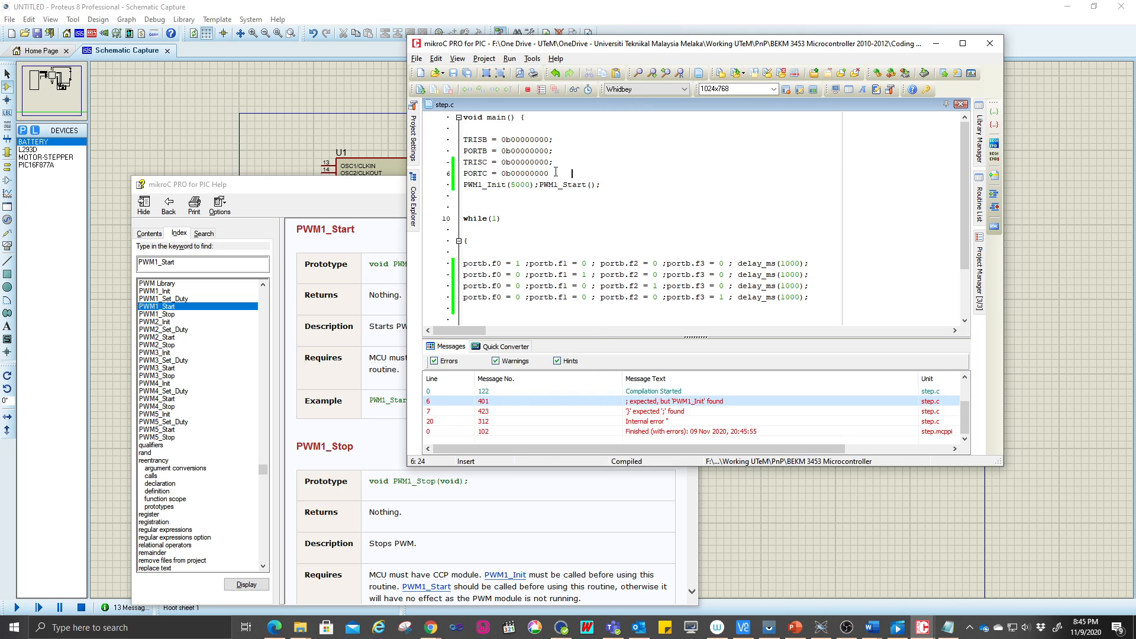
{"action": "left_click", "coordinate": [549, 175]}
{"action": "type", "text": ";"}
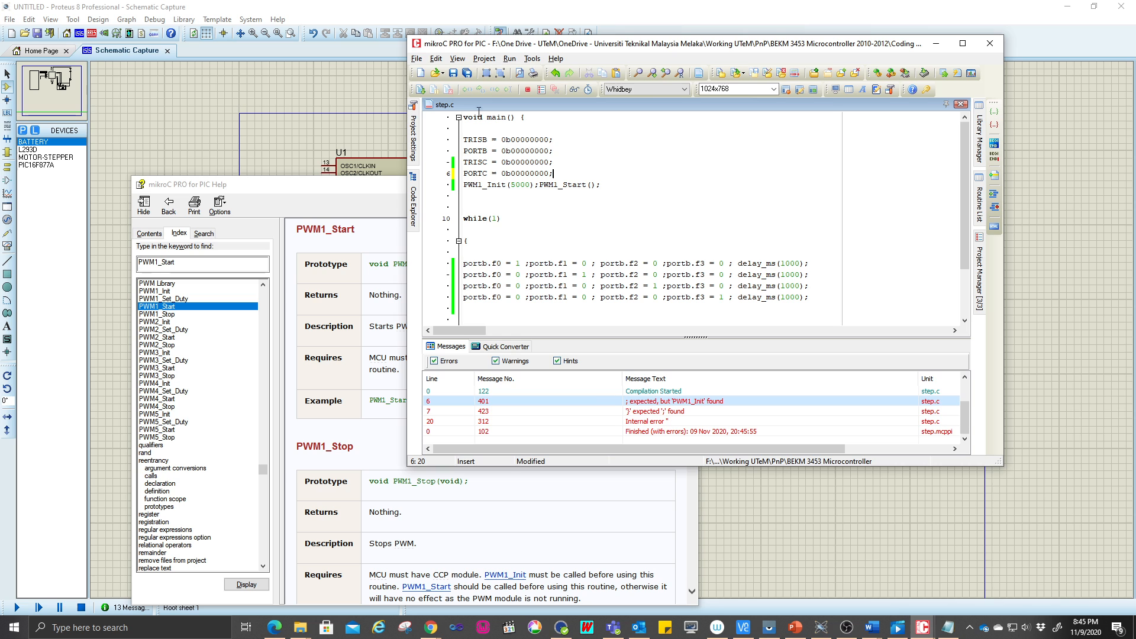
Rebuild the project and maximize the mikroC window.
{"action": "left_click", "coordinate": [483, 59]}
{"action": "left_click", "coordinate": [483, 73]}
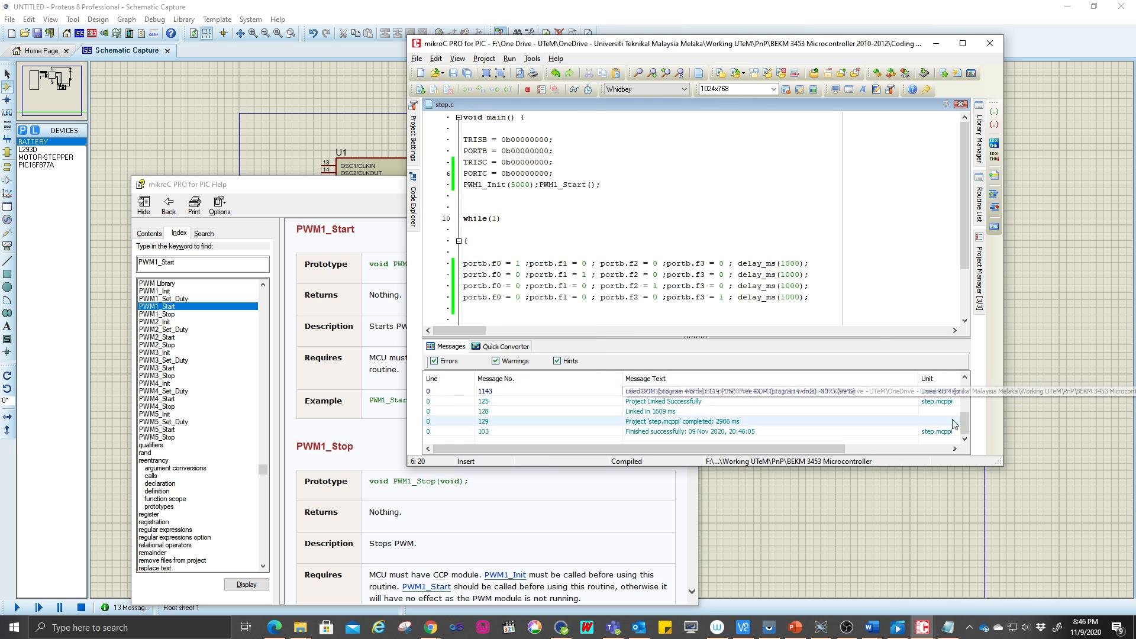
{"action": "left_click", "coordinate": [962, 44]}
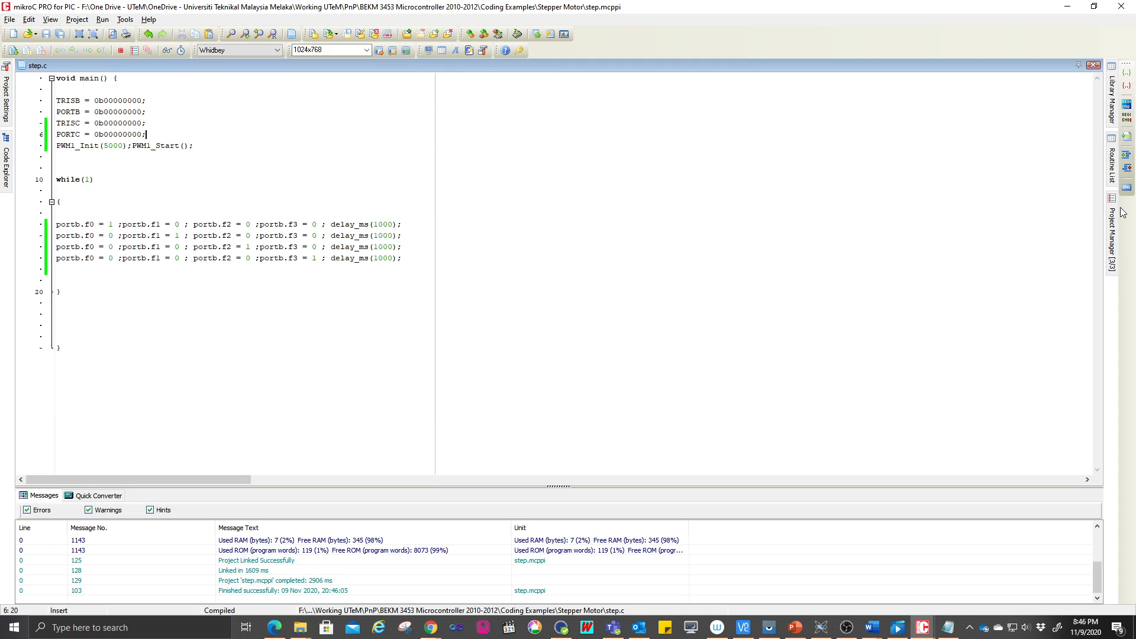
{"action": "left_click", "coordinate": [1110, 113]}
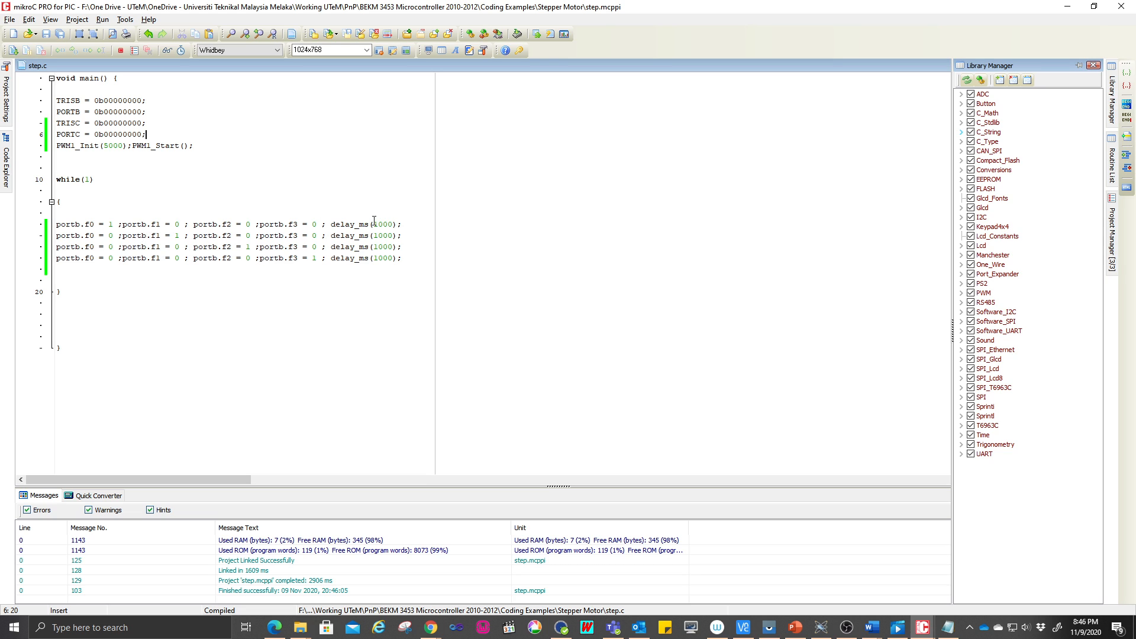
Open the PWM1_Set_Duty topic in the mikroC help and copy its example PWM1_Set_Duty(192);.
{"action": "left_click", "coordinate": [921, 626]}
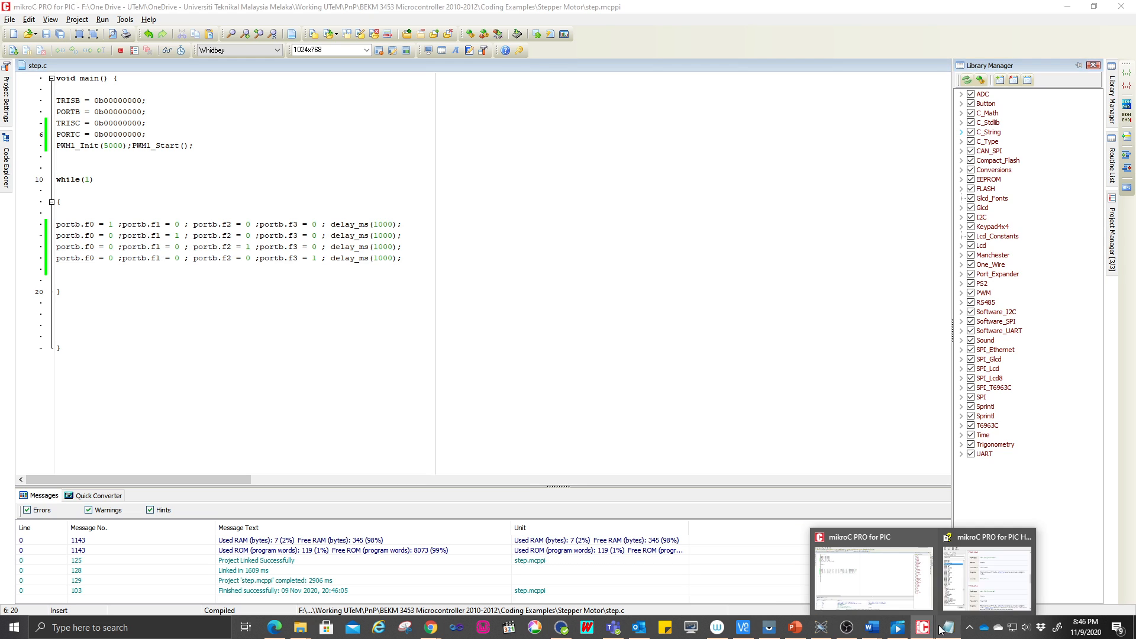
{"action": "left_click", "coordinate": [966, 592]}
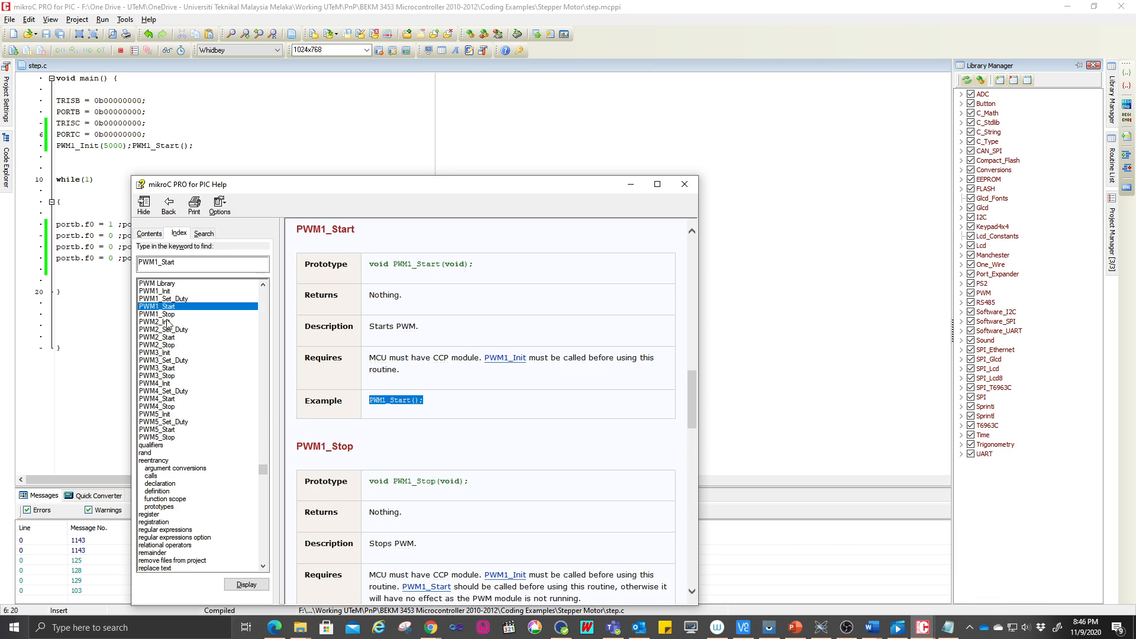
{"action": "left_click", "coordinate": [169, 299]}
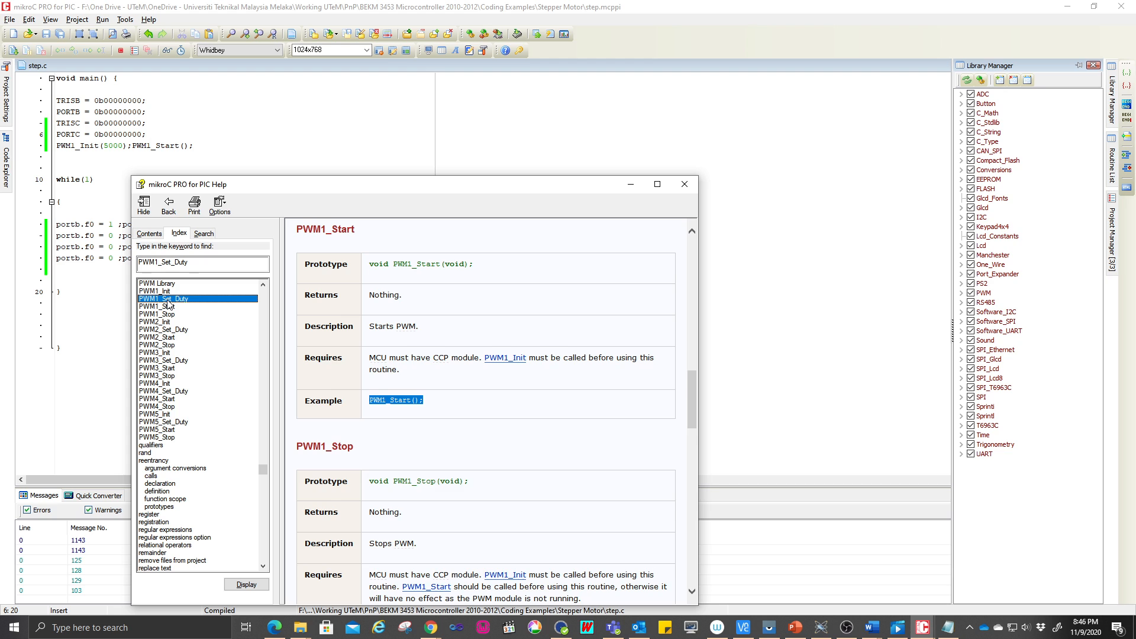
{"action": "double_click", "coordinate": [168, 299]}
{"action": "left_click_drag", "start_coordinate": [458, 448], "coordinate": [374, 450]}
{"action": "key", "text": "ctrl+c"}
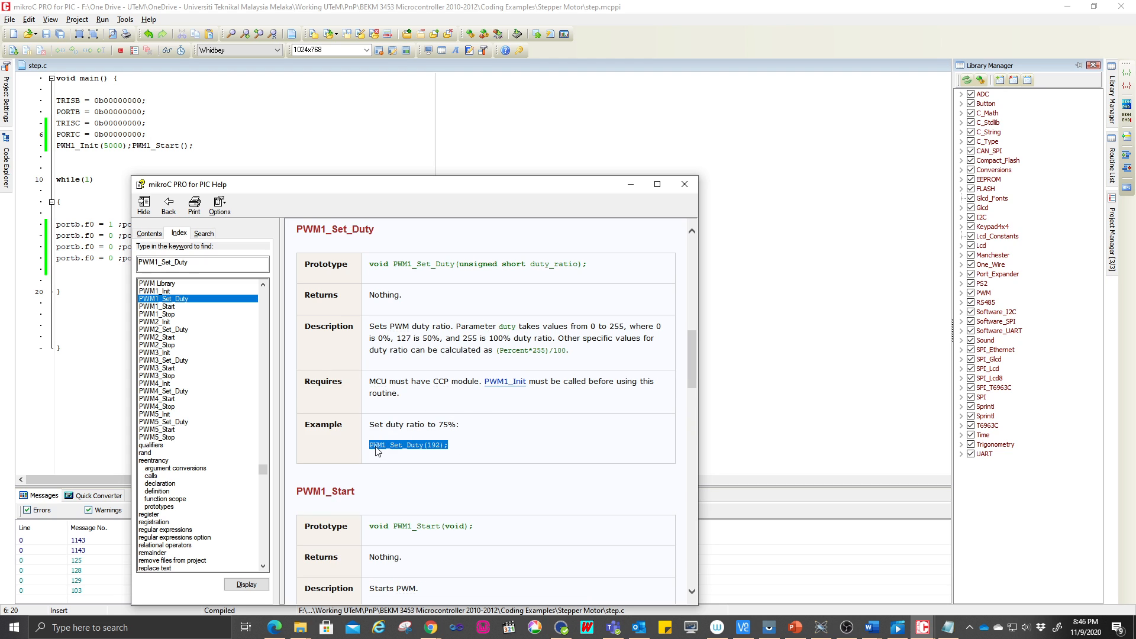
Paste PWM1_Set_Duty(192); after delay_ms(1000); on each of the four portb lines in the while loop.
{"action": "left_click", "coordinate": [393, 141]}
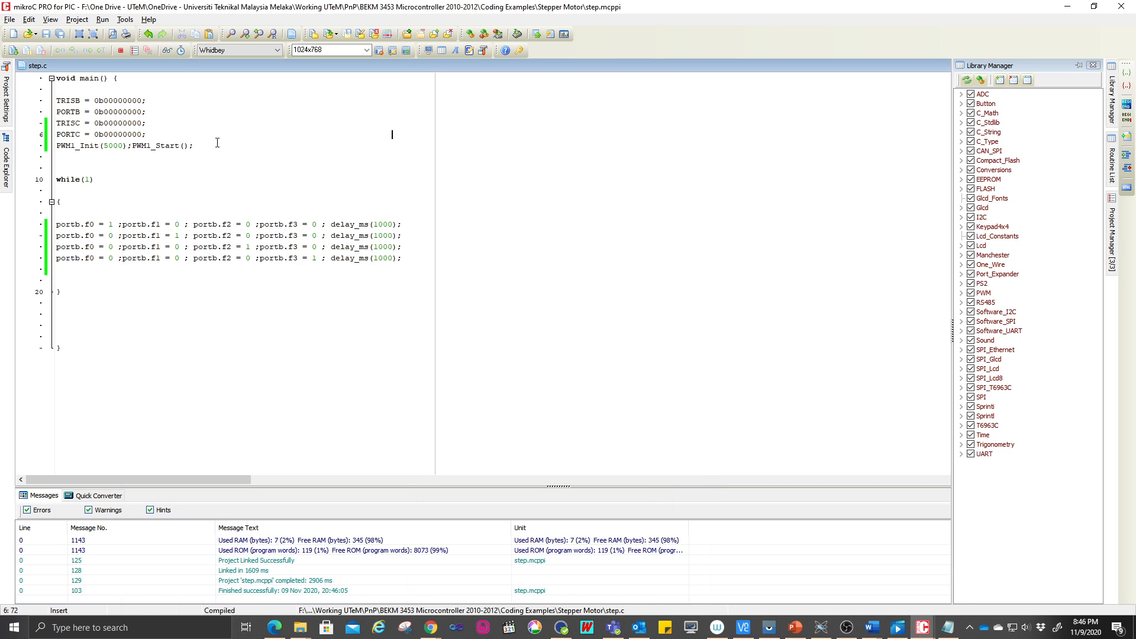
{"action": "left_click", "coordinate": [402, 225]}
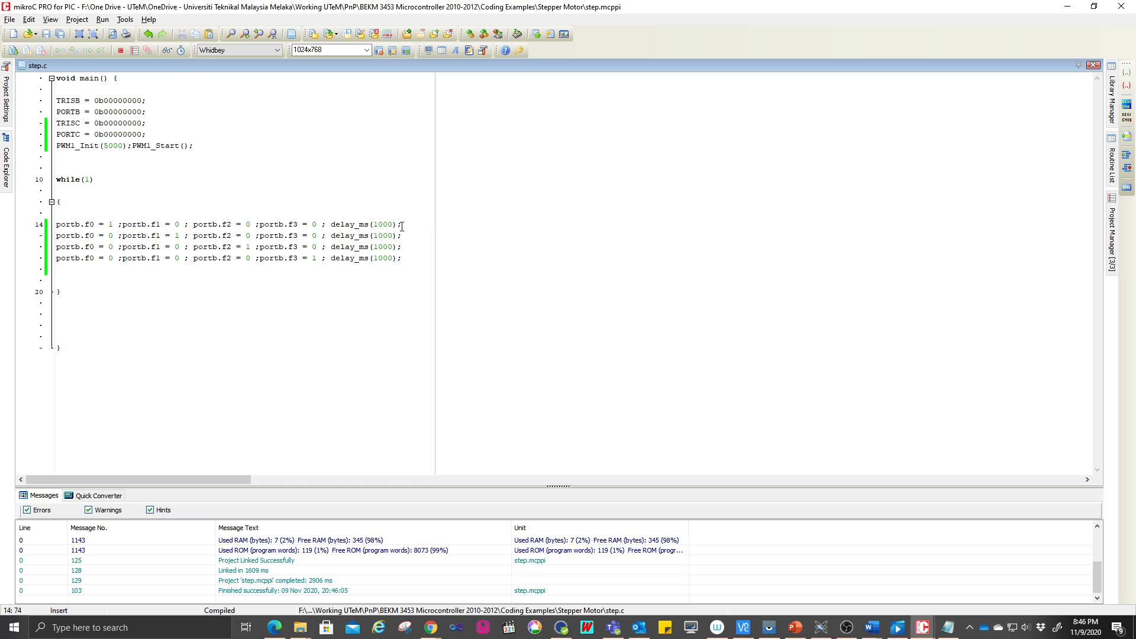
{"action": "key", "text": "ctrl+v"}
{"action": "left_click", "coordinate": [405, 235]}
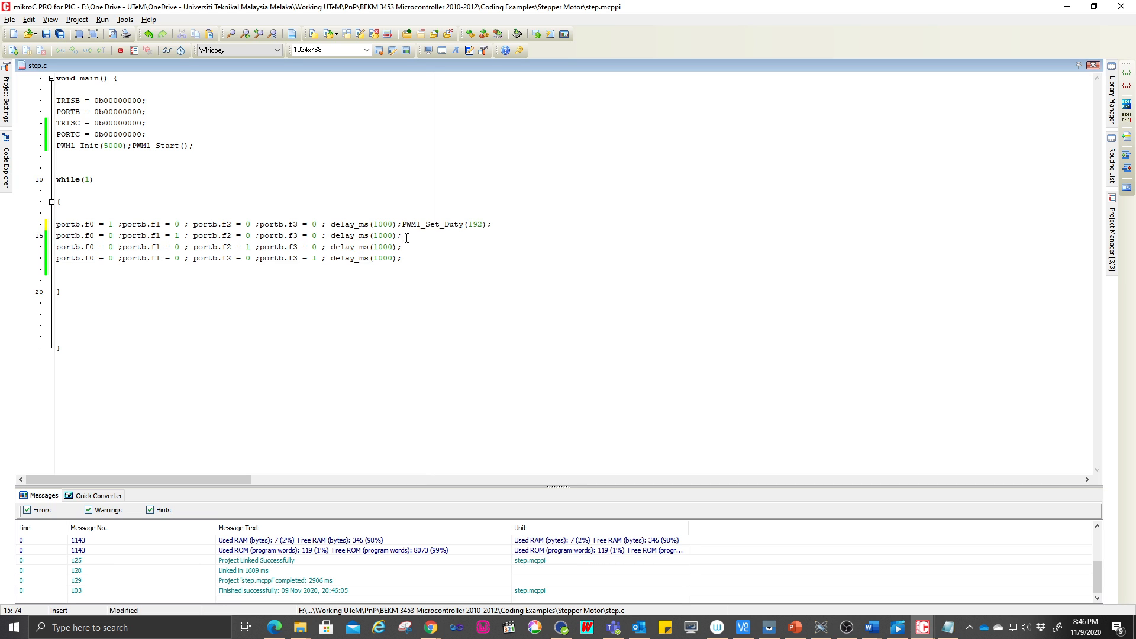
{"action": "key", "text": "ctrl+v"}
{"action": "left_click", "coordinate": [406, 248]}
{"action": "key", "text": "ctrl+v"}
{"action": "left_click", "coordinate": [404, 248]}
{"action": "key", "text": "Delete"}
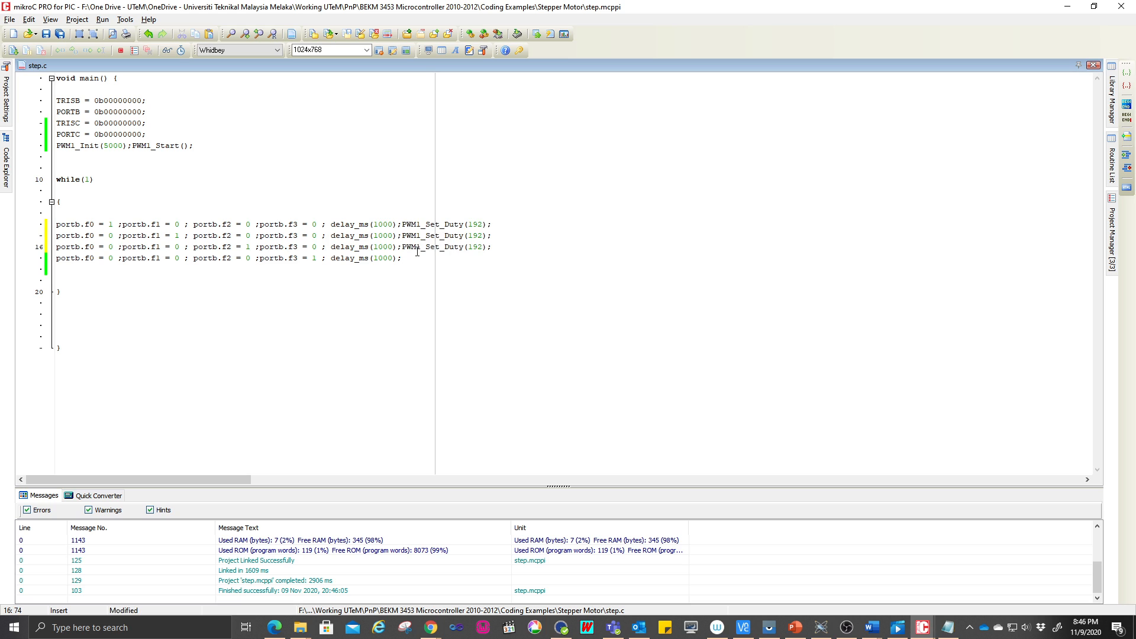
{"action": "left_click", "coordinate": [408, 261]}
{"action": "key", "text": "ctrl+v"}
{"action": "key", "text": "Delete"}
Set the duty value in all four PWM1_Set_Duty calls to 255.
{"action": "left_click_drag", "start_coordinate": [474, 224], "coordinate": [479, 224]}
{"action": "double_click", "coordinate": [478, 224]}
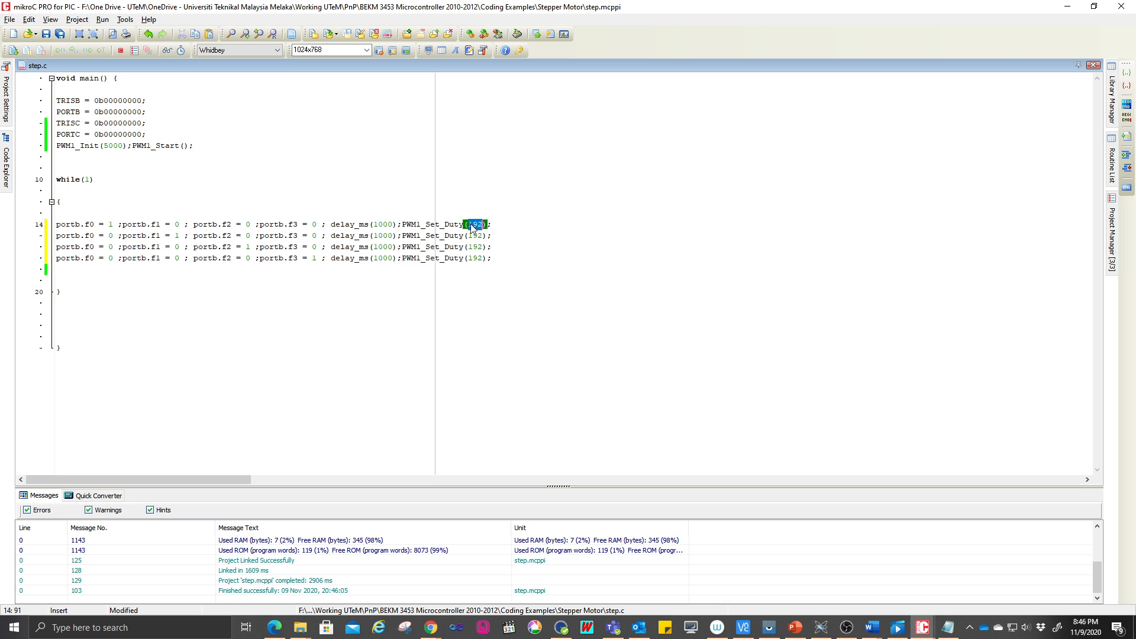
{"action": "type", "text": "255"}
{"action": "double_click", "coordinate": [478, 236]}
{"action": "type", "text": "255"}
{"action": "double_click", "coordinate": [478, 246]}
{"action": "type", "text": "255"}
{"action": "double_click", "coordinate": [477, 259]}
{"action": "type", "text": "255"}
{"action": "left_click", "coordinate": [378, 270]}
Build the project, switch to Proteus, and run the stepper motor simulation before stopping it.
{"action": "left_click", "coordinate": [77, 19]}
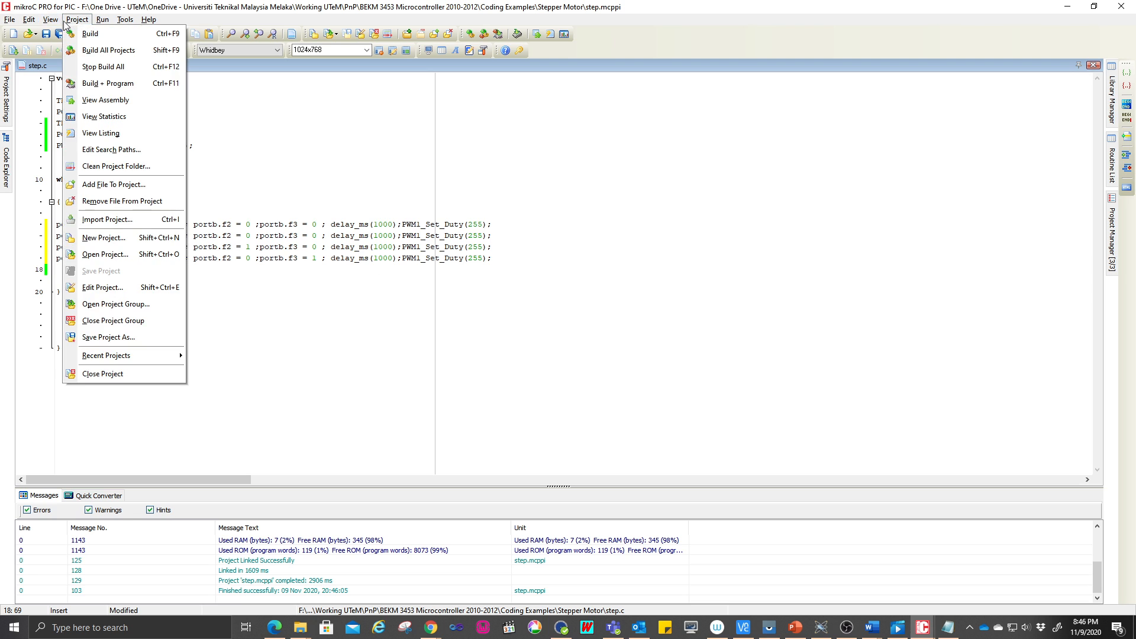
{"action": "left_click", "coordinate": [75, 33]}
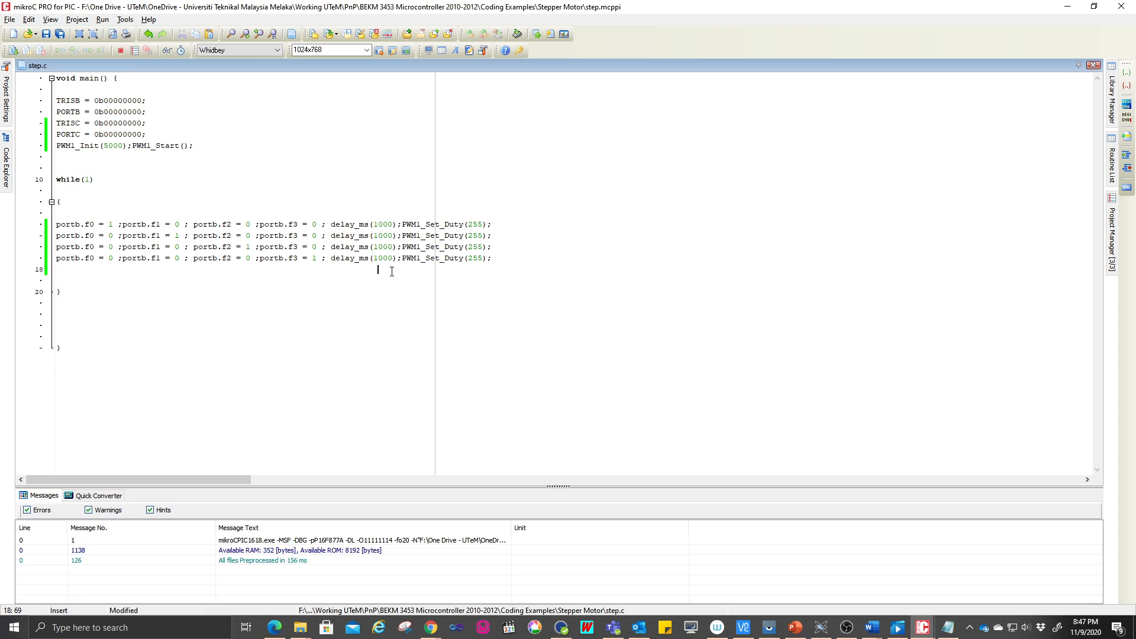
{"action": "left_click", "coordinate": [820, 627]}
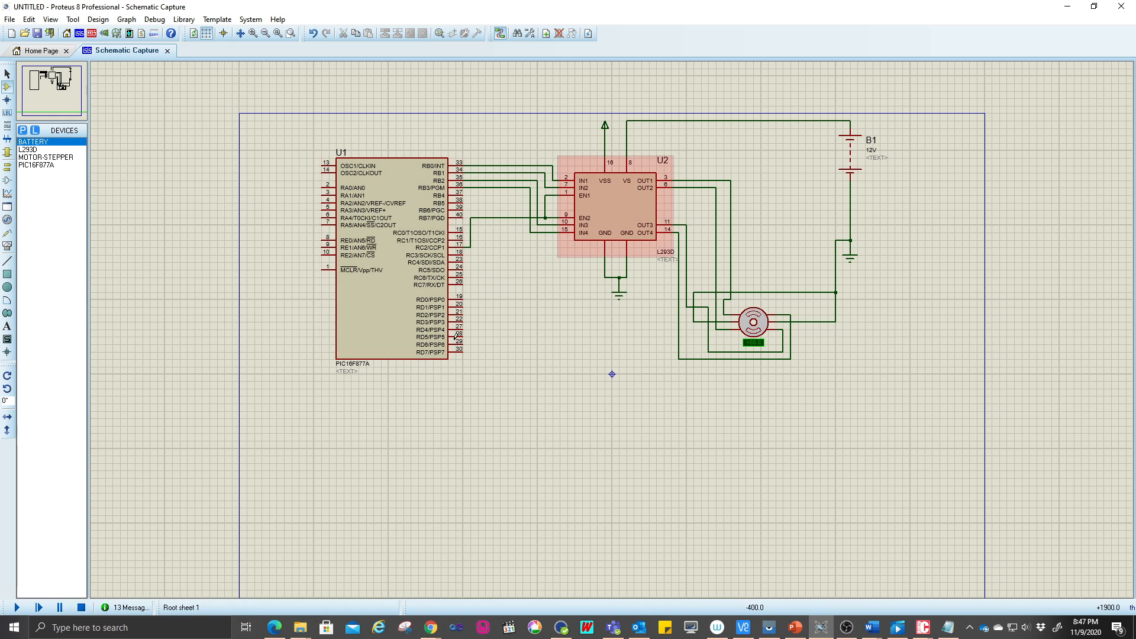
{"action": "left_click", "coordinate": [17, 608]}
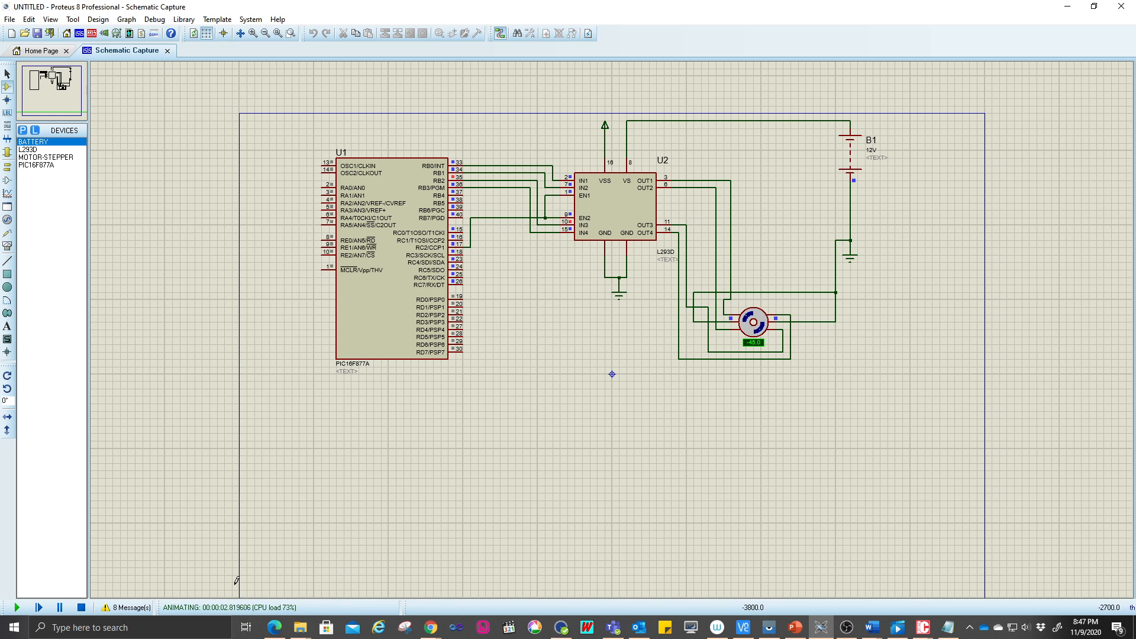
{"action": "left_click", "coordinate": [81, 608]}
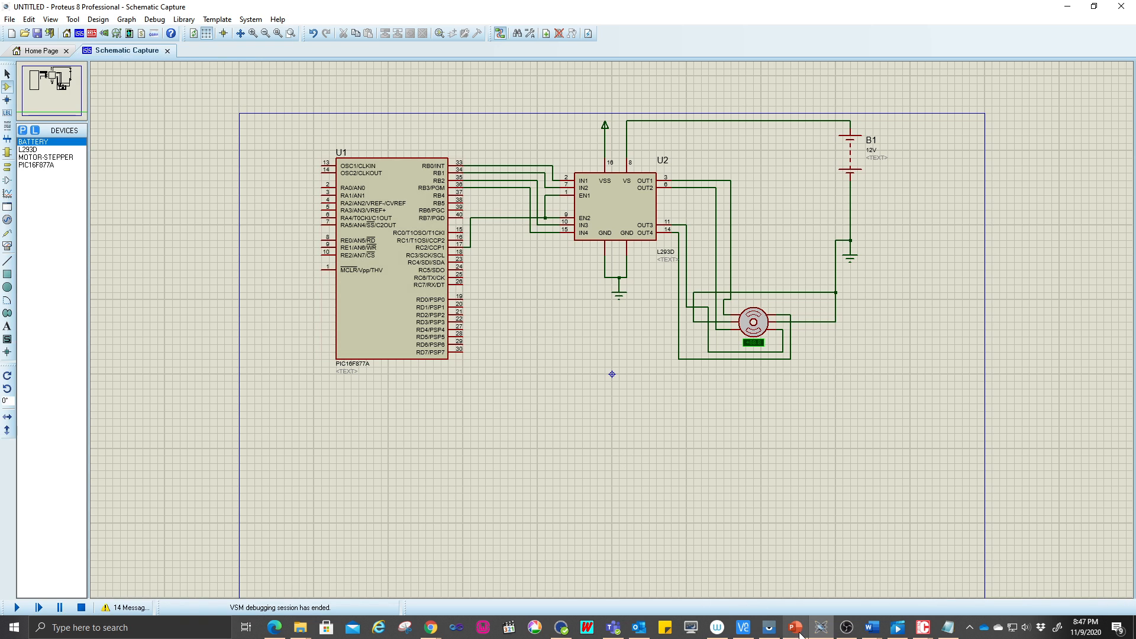
Switch back to mikroC and delete delay_ms(1000); from all four portb lines in the while loop.
{"action": "mouse_move", "coordinate": [800, 632]}
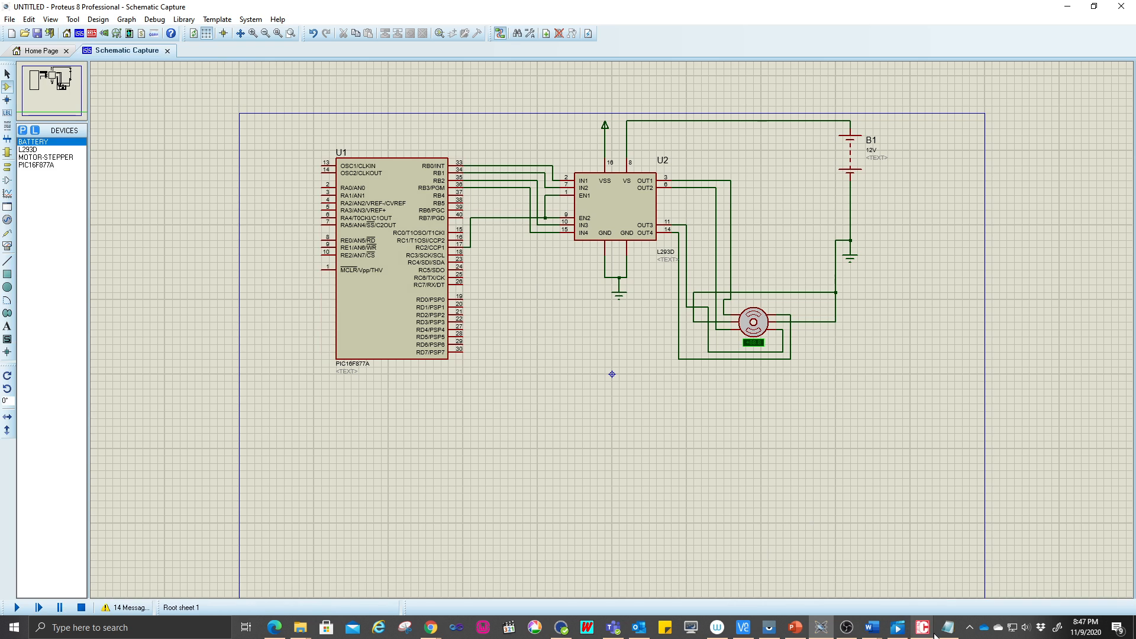
{"action": "mouse_move", "coordinate": [928, 634]}
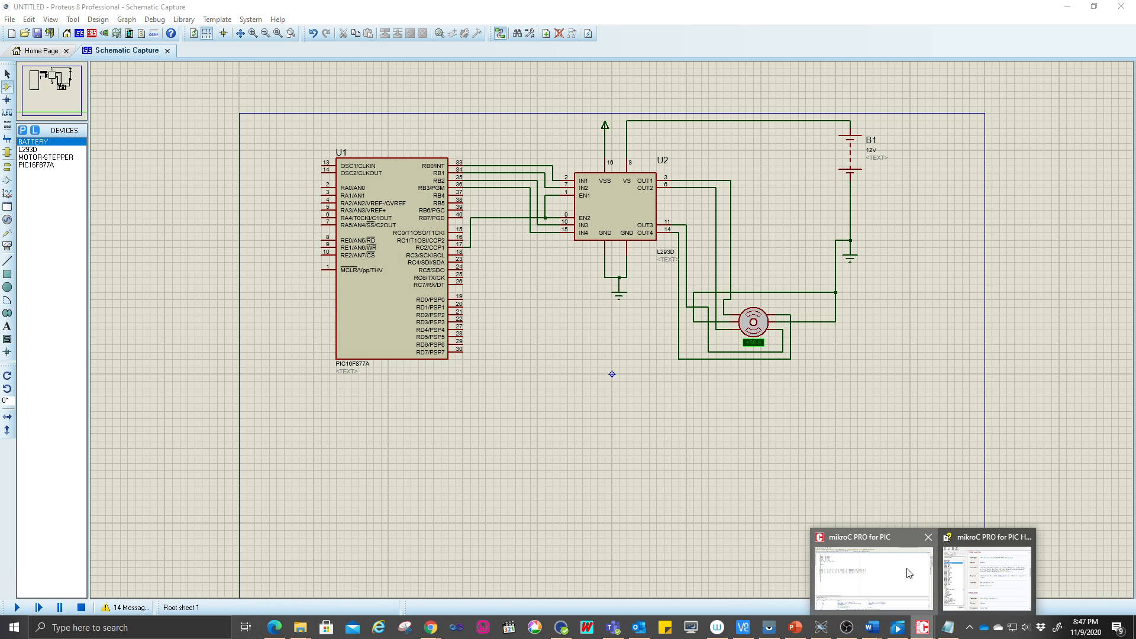
{"action": "left_click", "coordinate": [887, 559]}
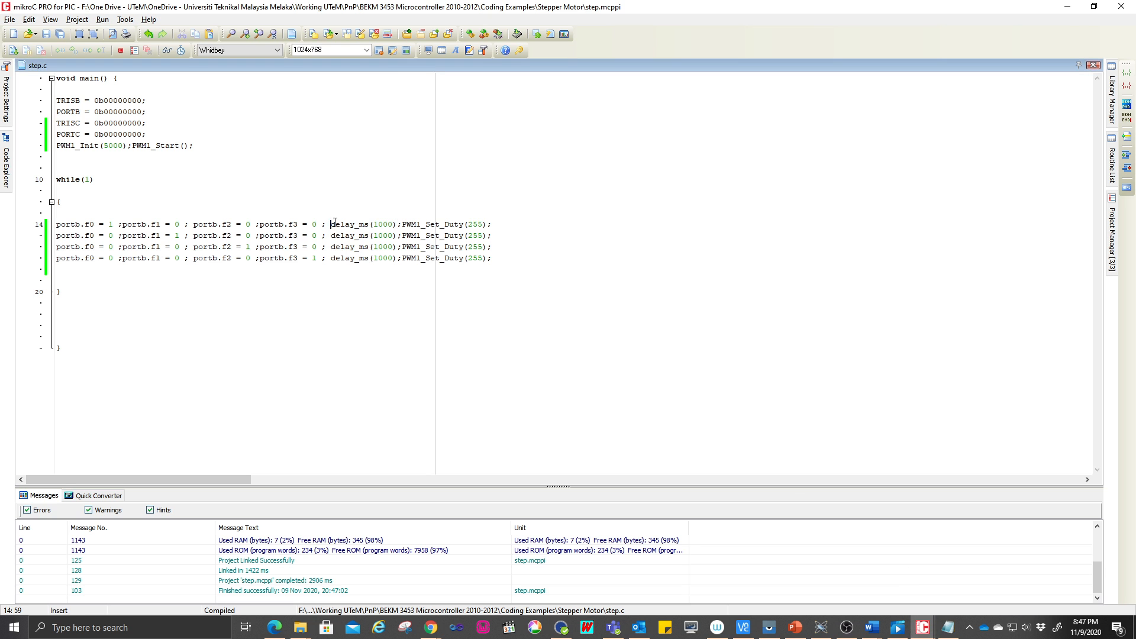
{"action": "left_click_drag", "start_coordinate": [333, 224], "coordinate": [399, 224]}
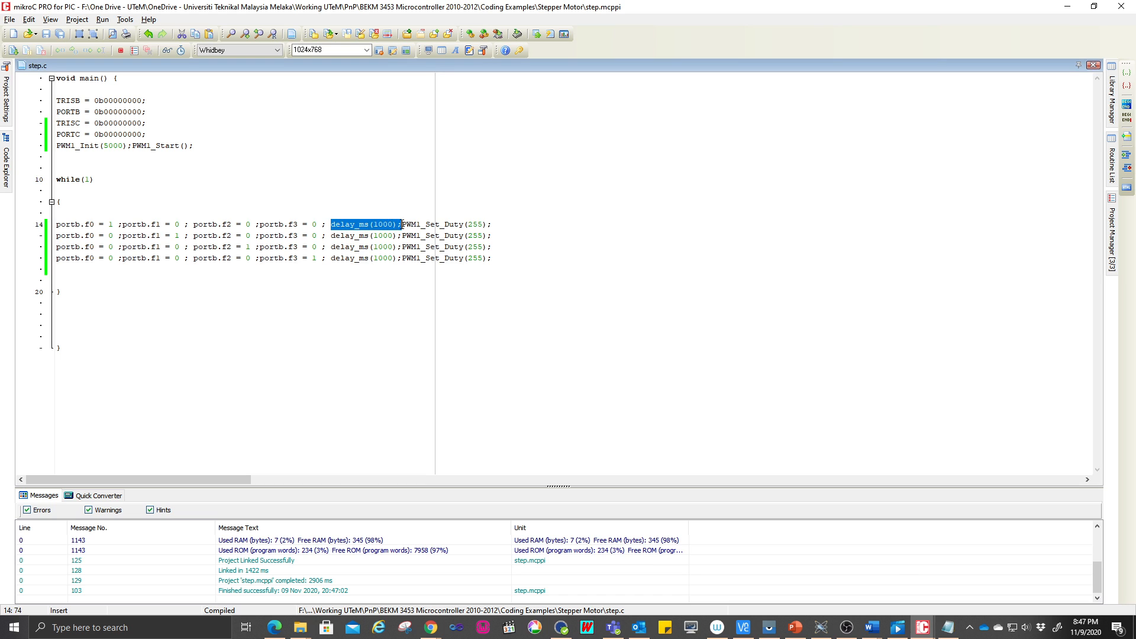
{"action": "key", "text": "Delete"}
{"action": "left_click_drag", "start_coordinate": [333, 234], "coordinate": [400, 238]}
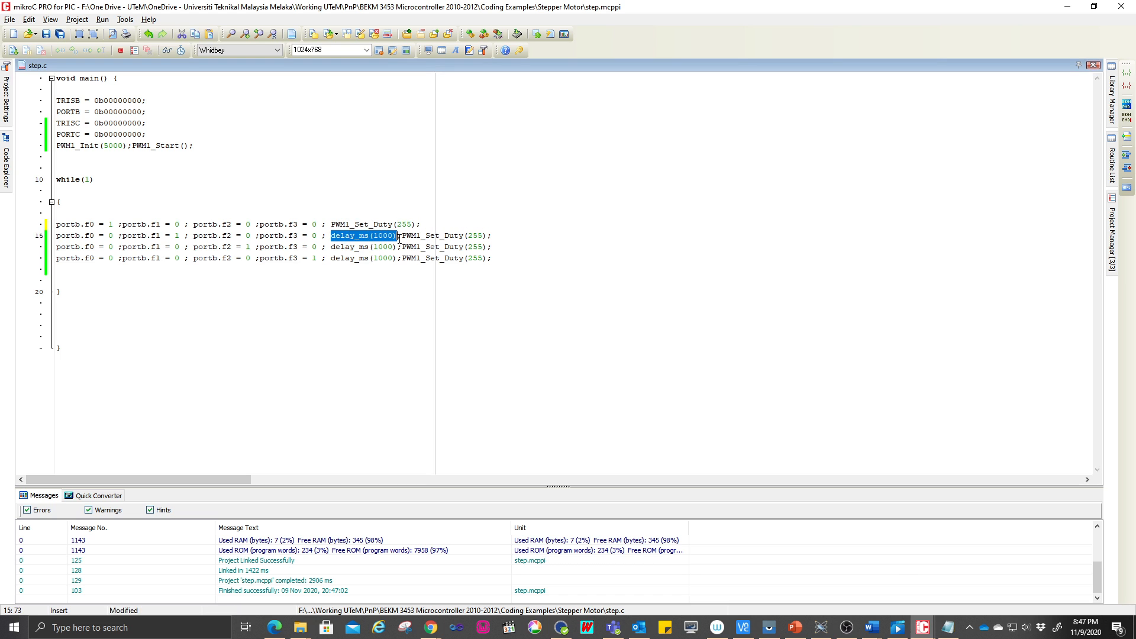
{"action": "key", "text": "Delete"}
{"action": "left_click_drag", "start_coordinate": [333, 248], "coordinate": [399, 247]}
{"action": "key", "text": "Delete"}
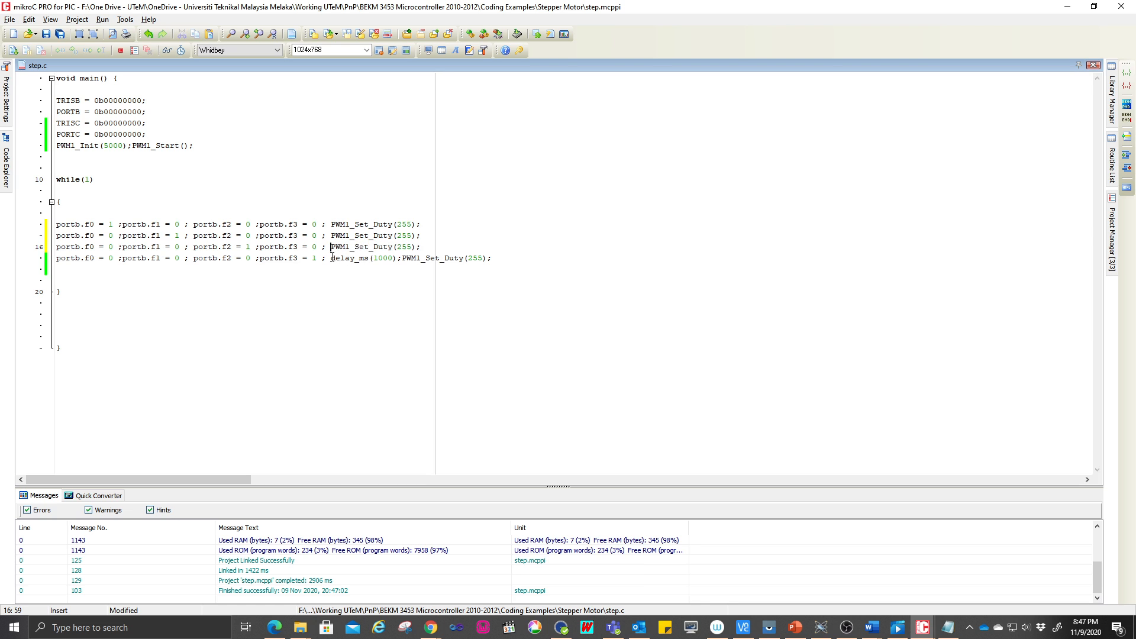
{"action": "left_click_drag", "start_coordinate": [332, 258], "coordinate": [401, 260]}
{"action": "key", "text": "Delete"}
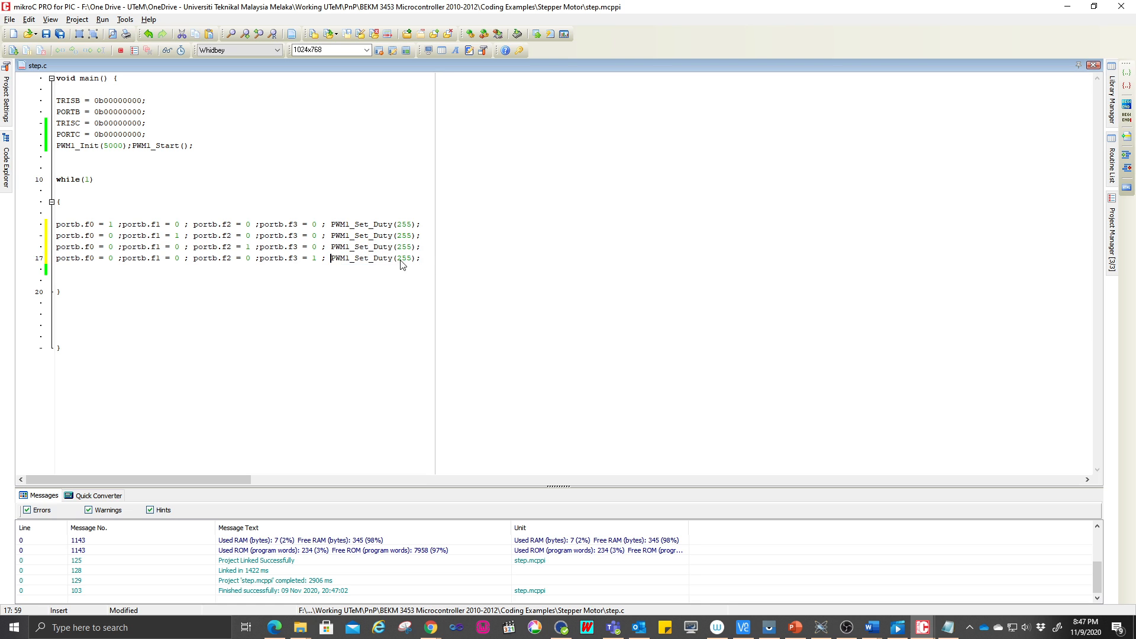
Rebuild the project and check in mikroC's messages that the compilation finished.
{"action": "left_click", "coordinate": [77, 20]}
{"action": "left_click", "coordinate": [90, 33]}
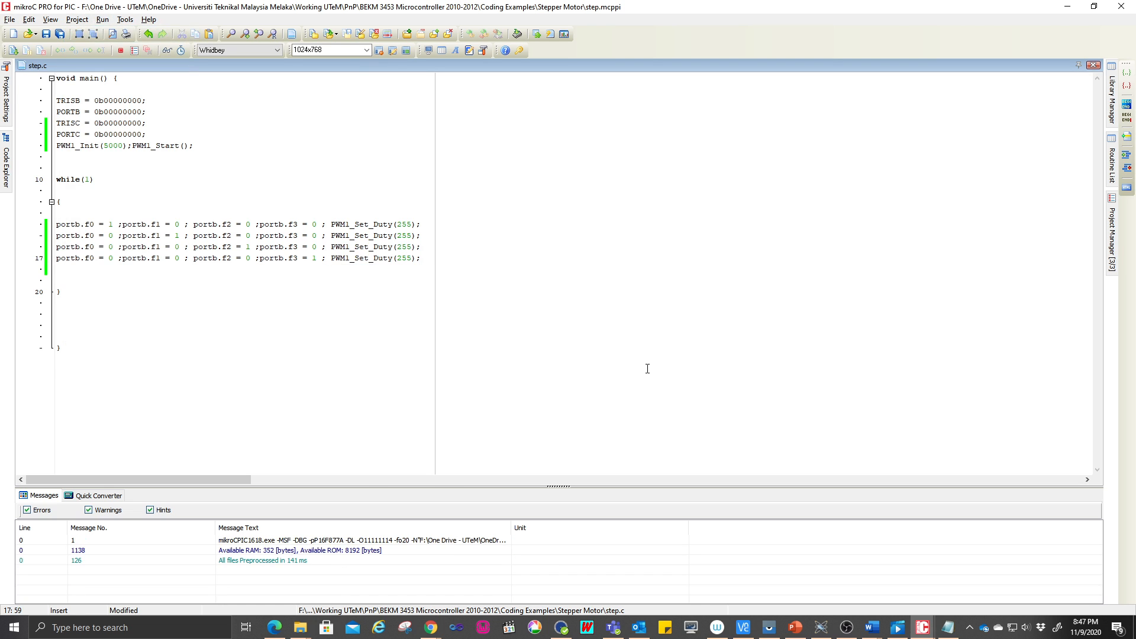
{"action": "key", "text": "alt+Tab"}
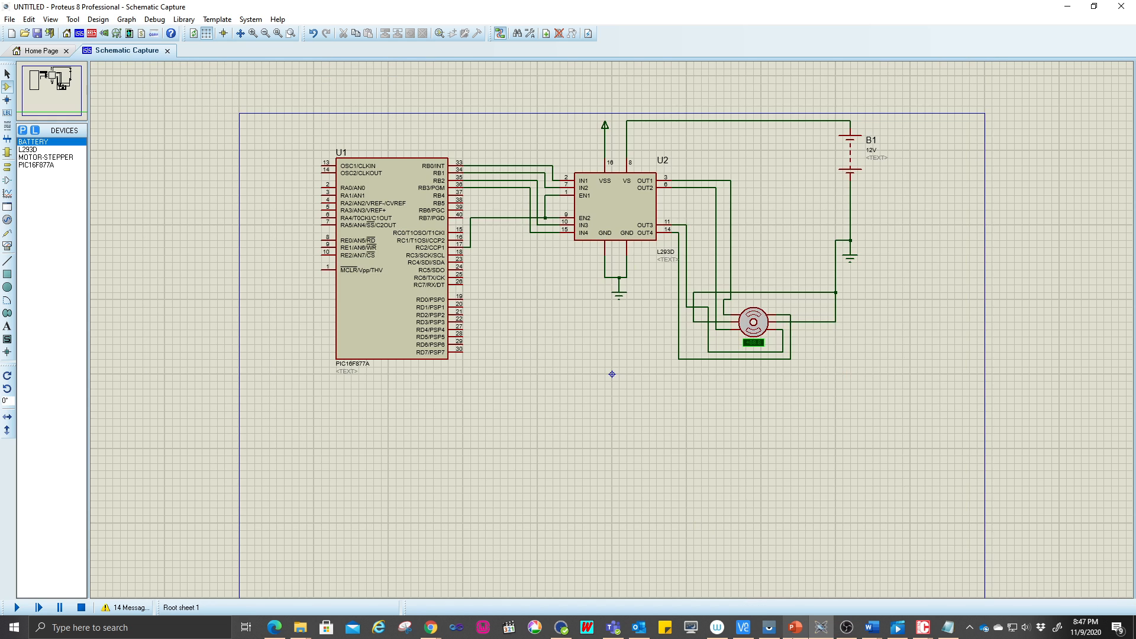
{"action": "mouse_move", "coordinate": [923, 626]}
{"action": "left_click", "coordinate": [923, 606]}
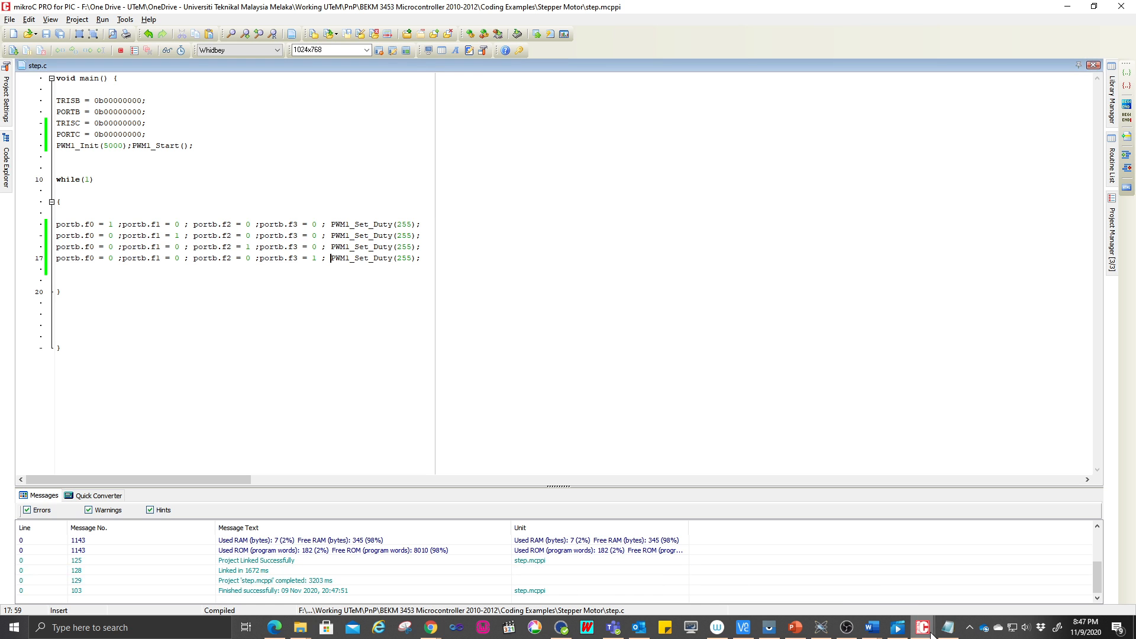
Switch to Proteus, run the motor simulation without the delays, stop it, and close the Simulation Errors report.
{"action": "left_click", "coordinate": [823, 632]}
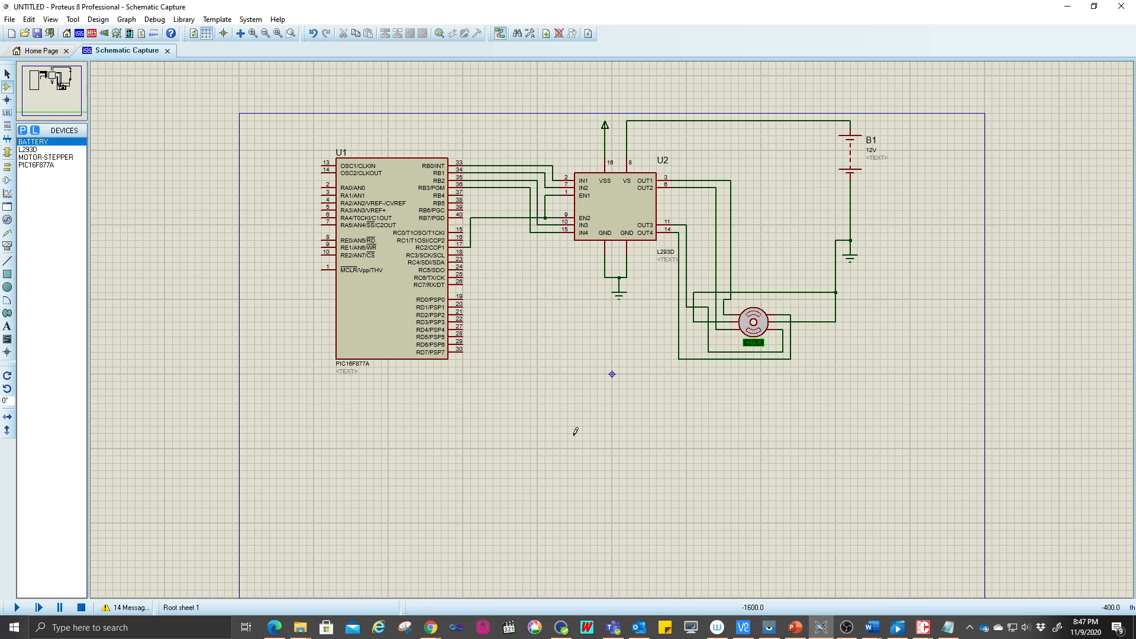
{"action": "left_click", "coordinate": [16, 608]}
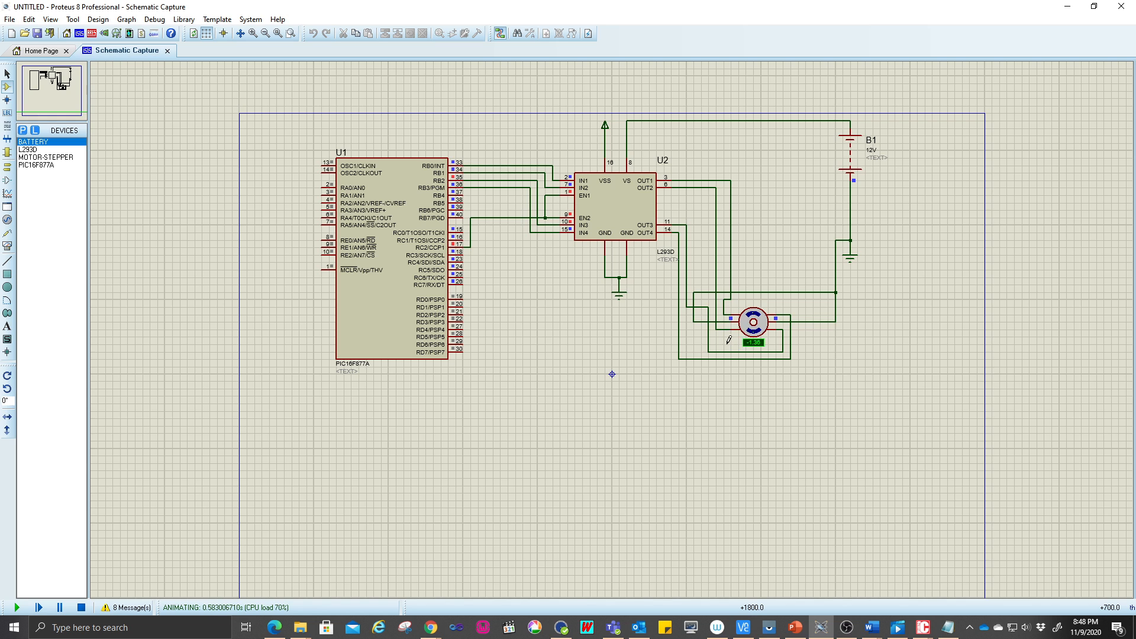
{"action": "left_click", "coordinate": [81, 607]}
{"action": "left_click", "coordinate": [250, 51]}
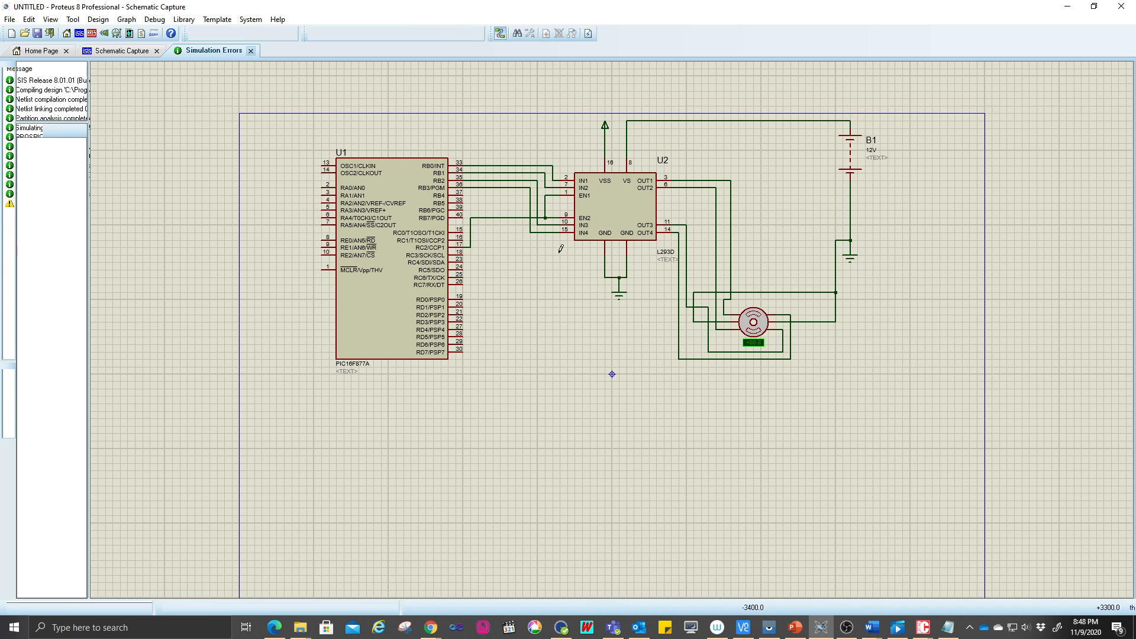
Delete the wire from RC2/CCP1 to the L293D enable pins and wire EN1 and EN2 to the VSS supply line.
{"action": "right_click", "coordinate": [516, 217]}
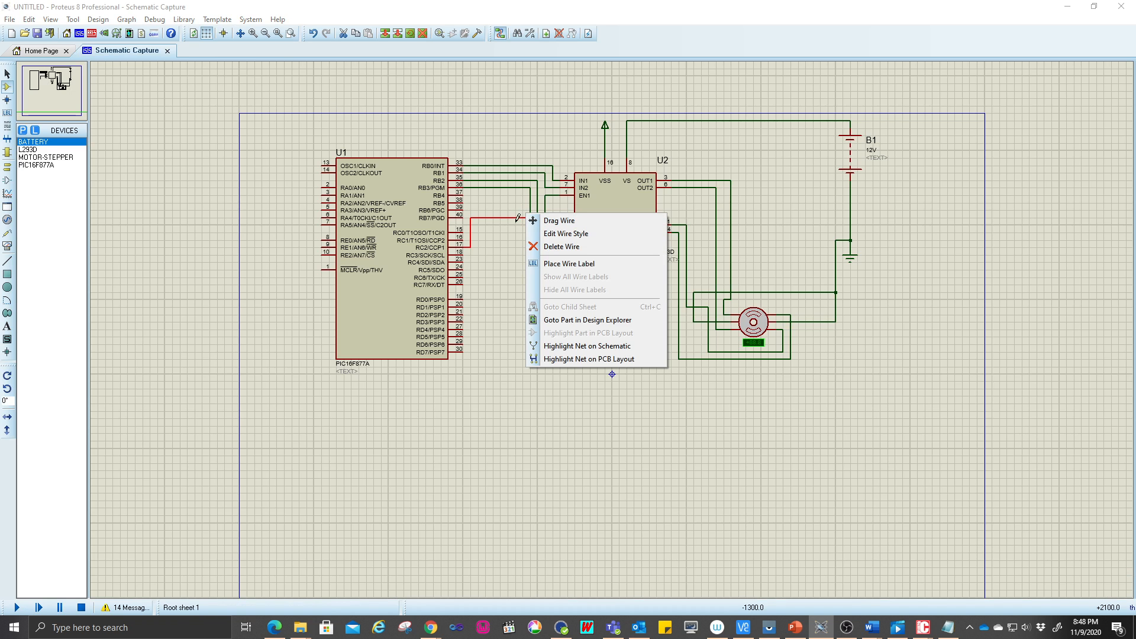
{"action": "left_click", "coordinate": [552, 246]}
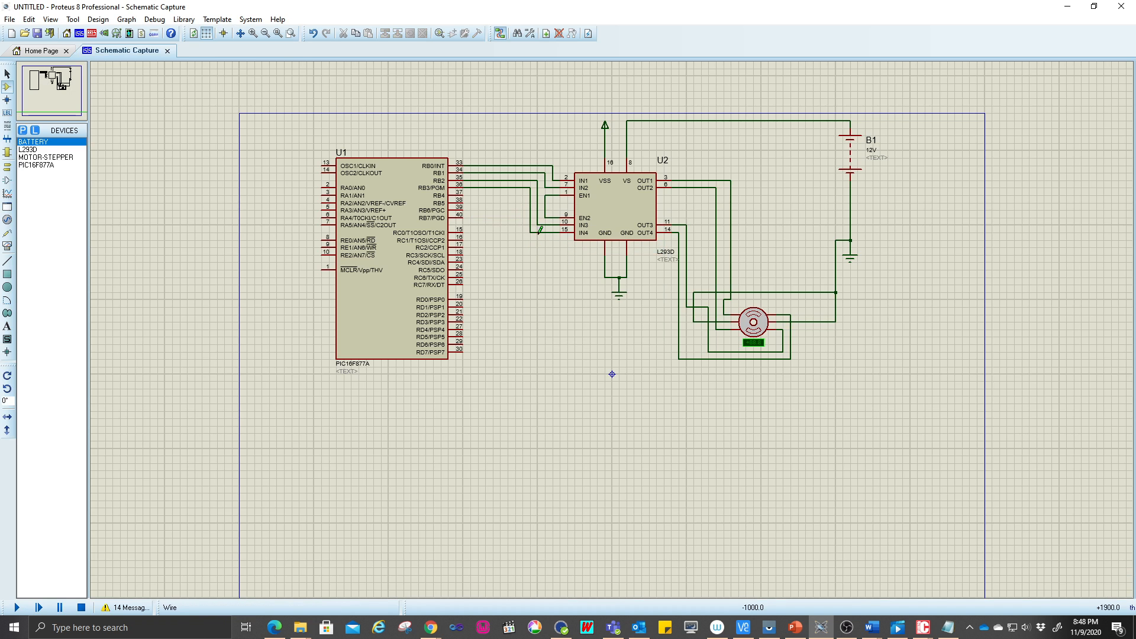
{"action": "left_click", "coordinate": [603, 149]}
{"action": "left_click", "coordinate": [553, 195]}
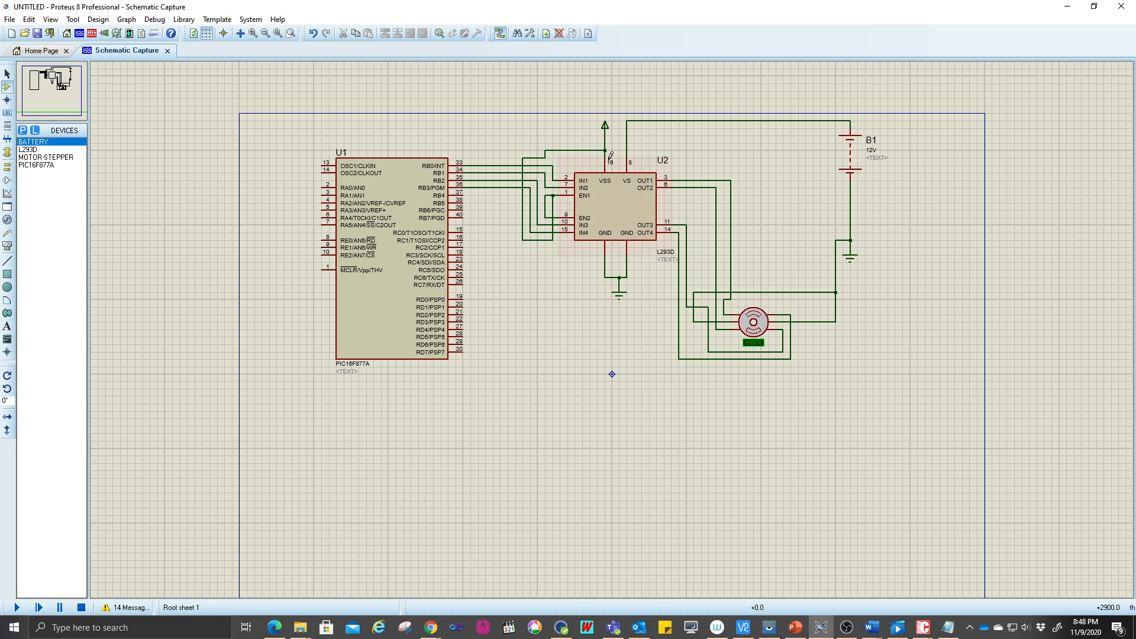
{"action": "left_click", "coordinate": [596, 220]}
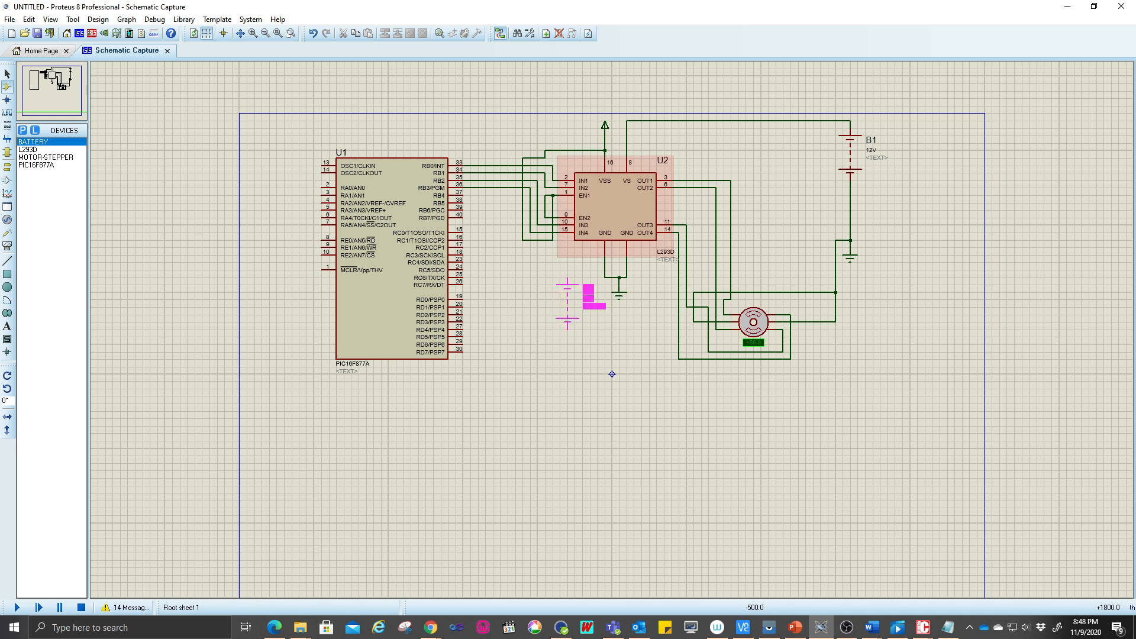
{"action": "left_click", "coordinate": [562, 290]}
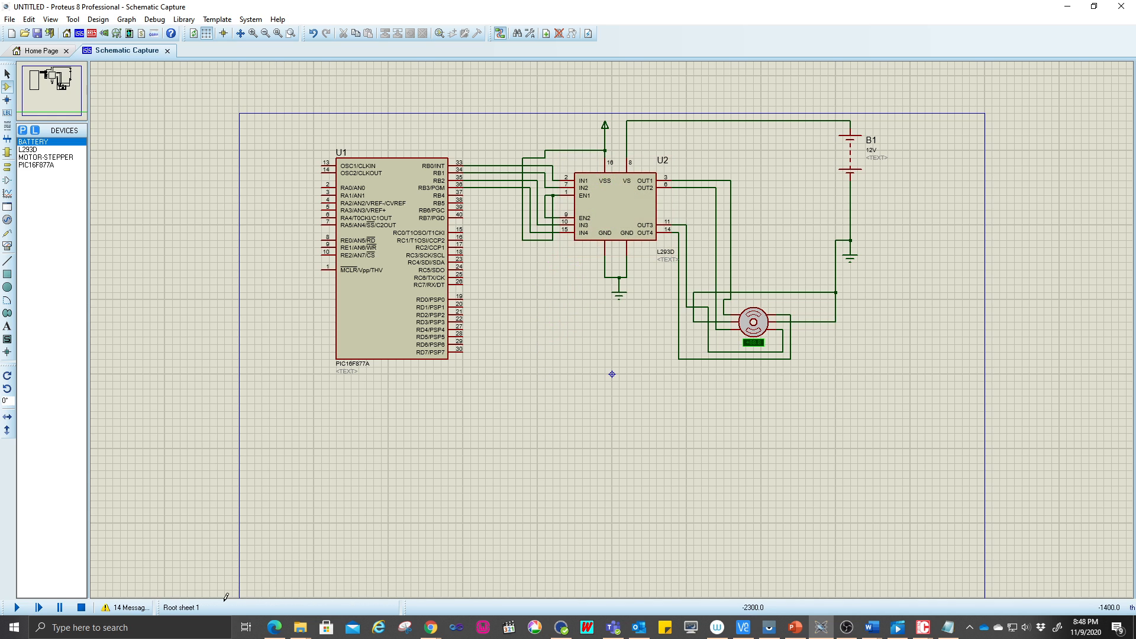
Run the motor simulation with the enable pins on the VSS supply, stop it, and close the Simulation Errors report.
{"action": "left_click", "coordinate": [22, 608]}
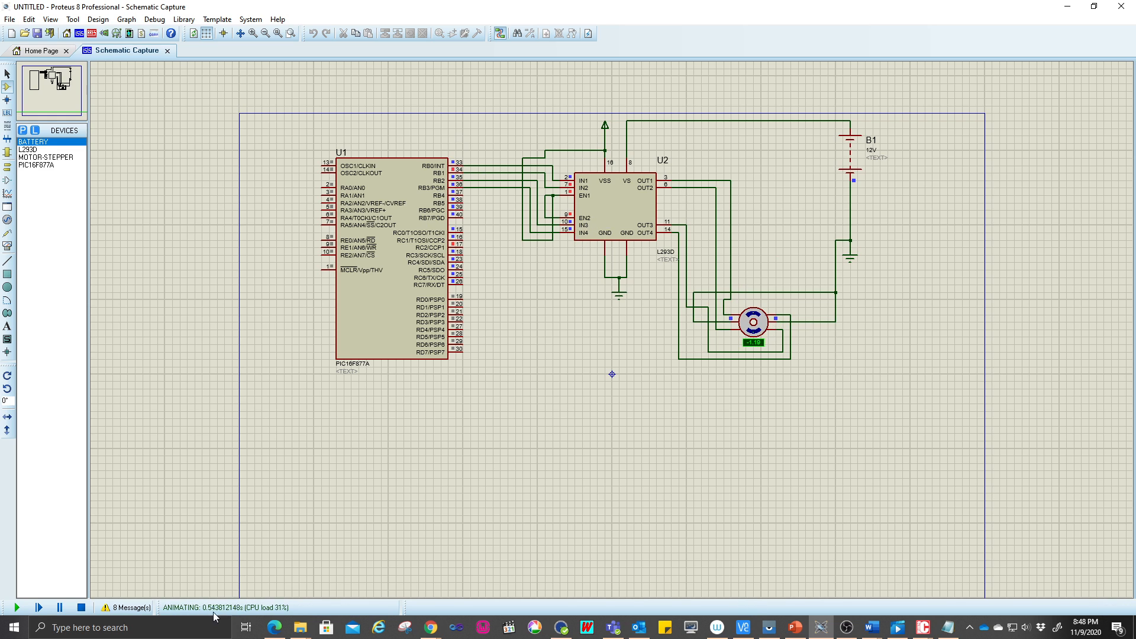
{"action": "left_click", "coordinate": [81, 610]}
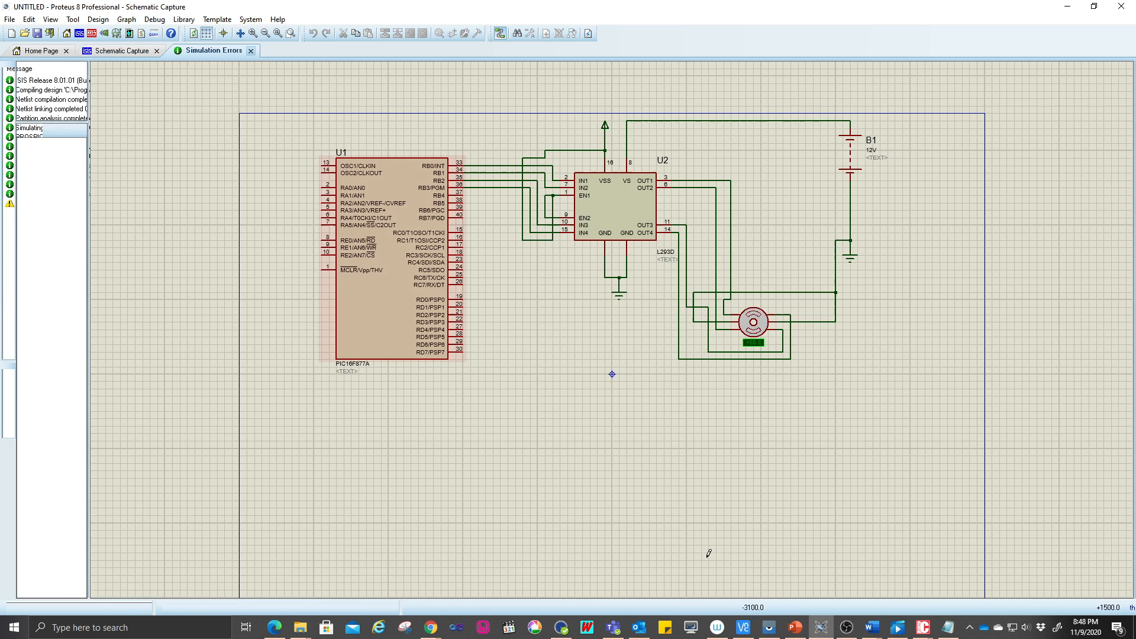
{"action": "left_click", "coordinate": [251, 51]}
Switch to mikroC and undo the deletion of the delay_ms(1000); calls from the four portb lines.
{"action": "mouse_move", "coordinate": [923, 634]}
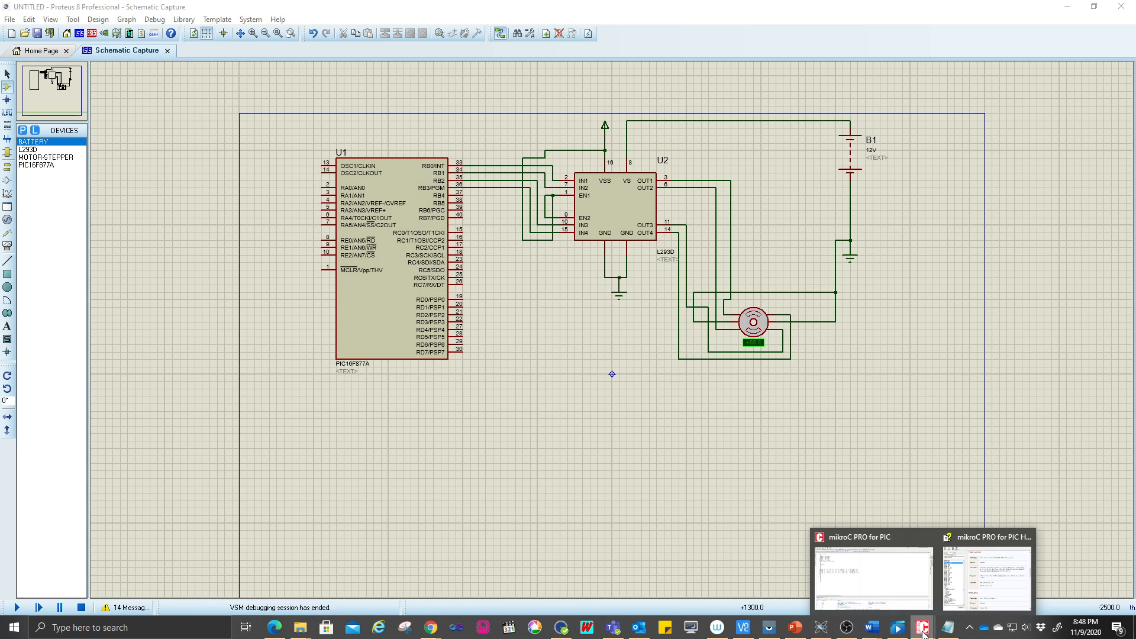
{"action": "left_click", "coordinate": [872, 568]}
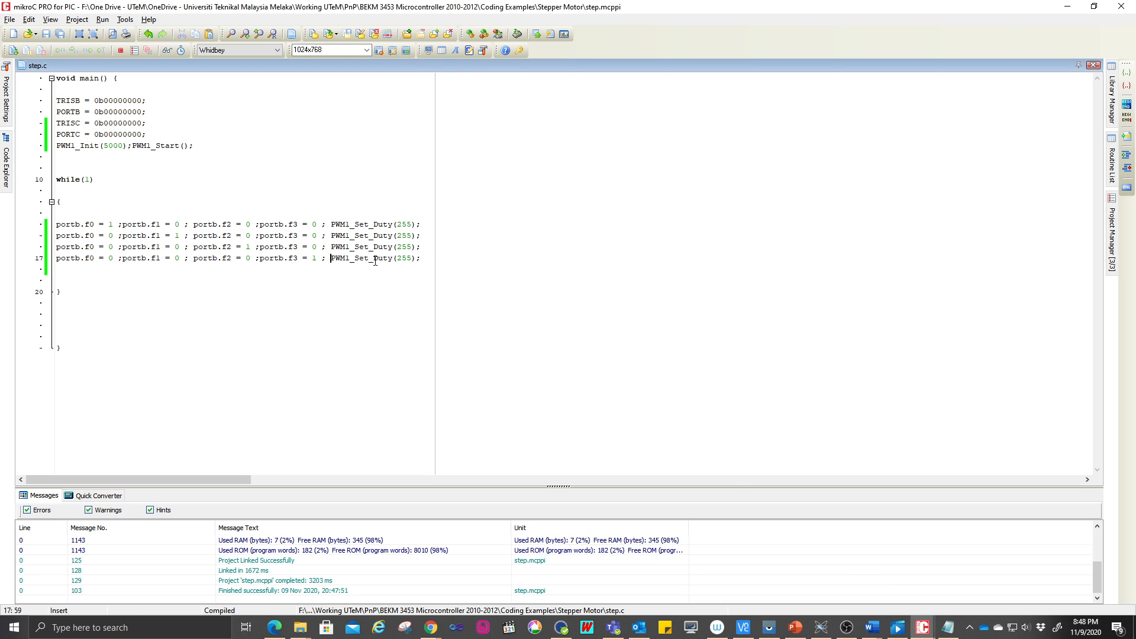
{"action": "key", "text": "ctrl+z"}
{"action": "key", "text": "ctrl+z"}
{"action": "key", "text": "ctrl+z"}
{"action": "key", "text": "ctrl+z"}
Set the delay in all four portb lines to delay_ms(500) and build the project.
{"action": "left_click_drag", "start_coordinate": [373, 223], "coordinate": [385, 235]}
{"action": "type", "text": "5"}
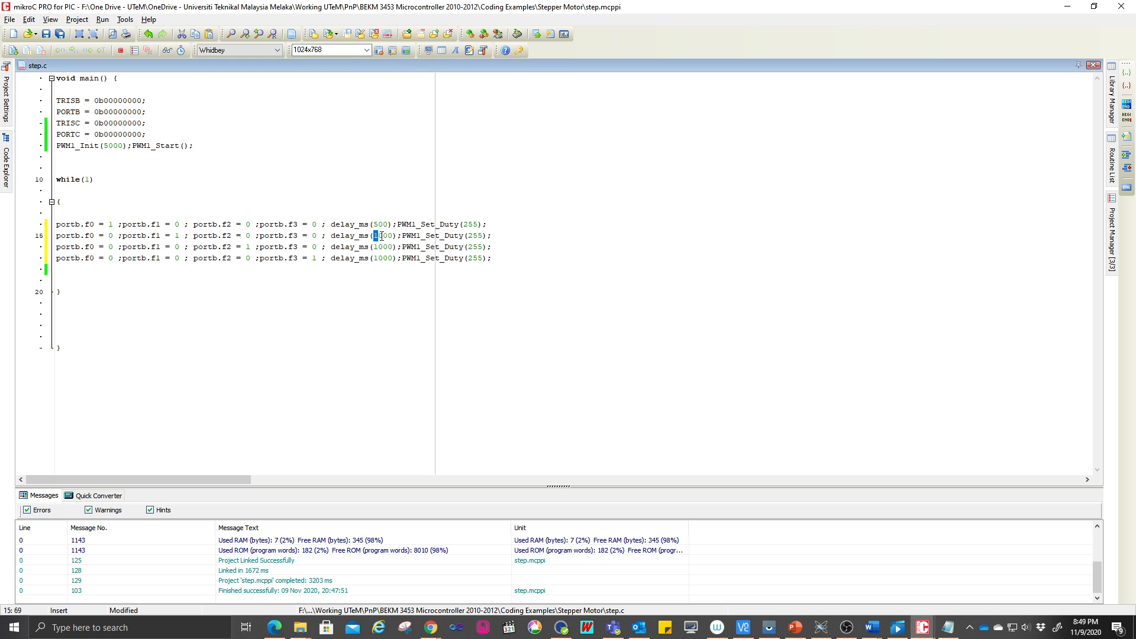
{"action": "type", "text": "5"}
{"action": "left_click_drag", "start_coordinate": [375, 248], "coordinate": [383, 259]}
{"action": "type", "text": "55"}
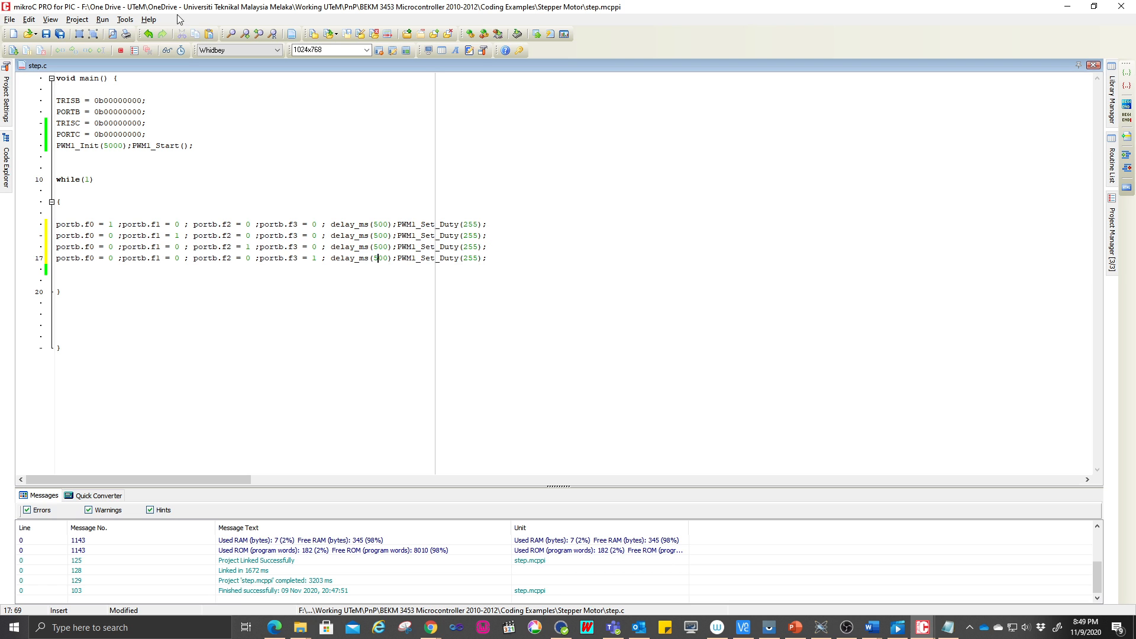
{"action": "left_click", "coordinate": [77, 19]}
{"action": "left_click", "coordinate": [81, 37]}
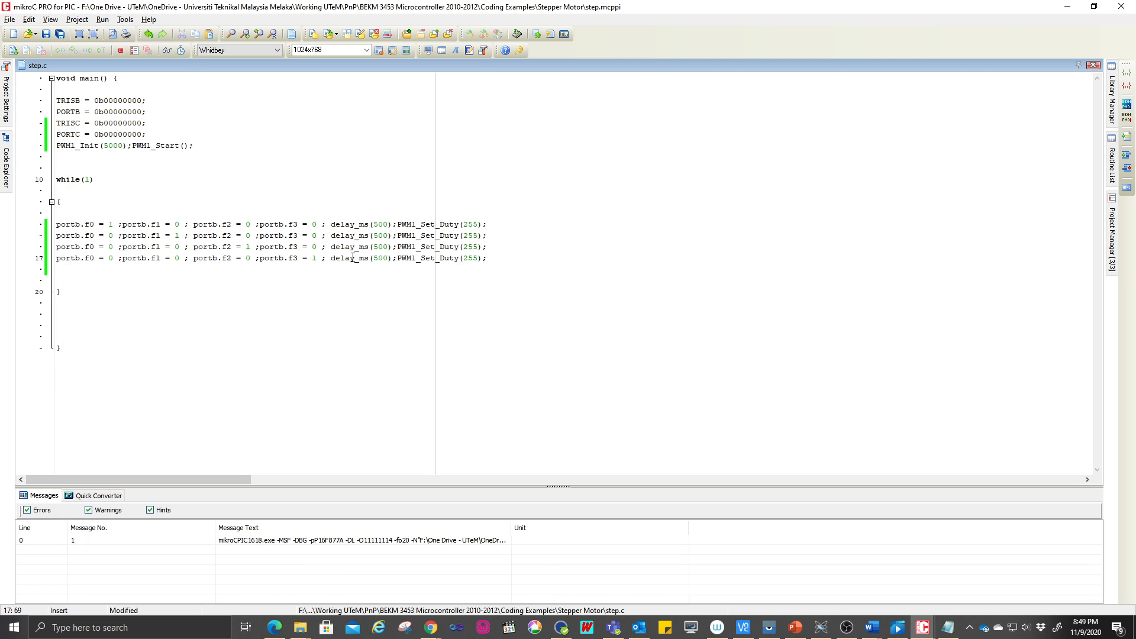
Switch to Proteus, delete the wire from VSS to the L293D enable pins, and wire RC2/CCP1 to EN1 and EN2.
{"action": "key", "text": "alt+Tab"}
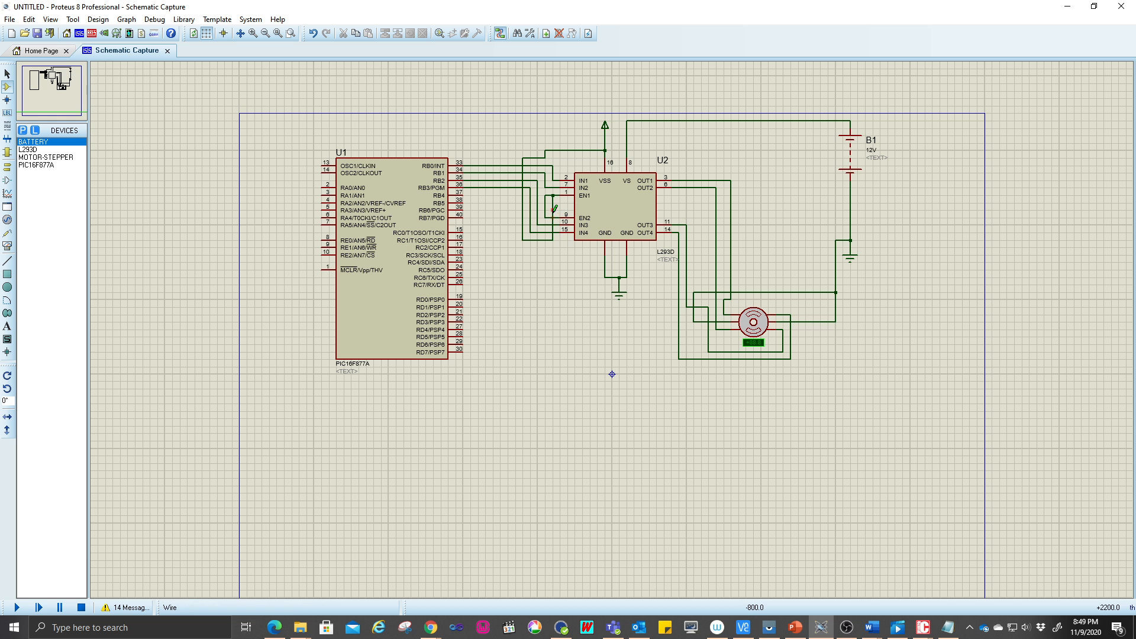
{"action": "right_click", "coordinate": [553, 208]}
{"action": "left_click", "coordinate": [583, 247]}
{"action": "left_click", "coordinate": [464, 244]}
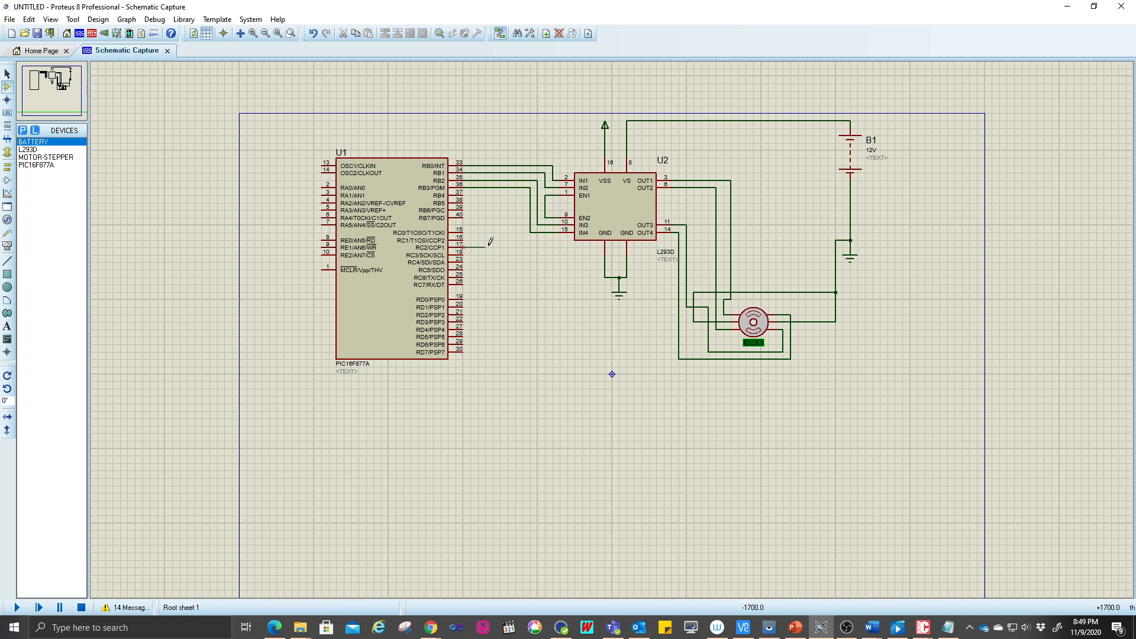
{"action": "left_click", "coordinate": [545, 203]}
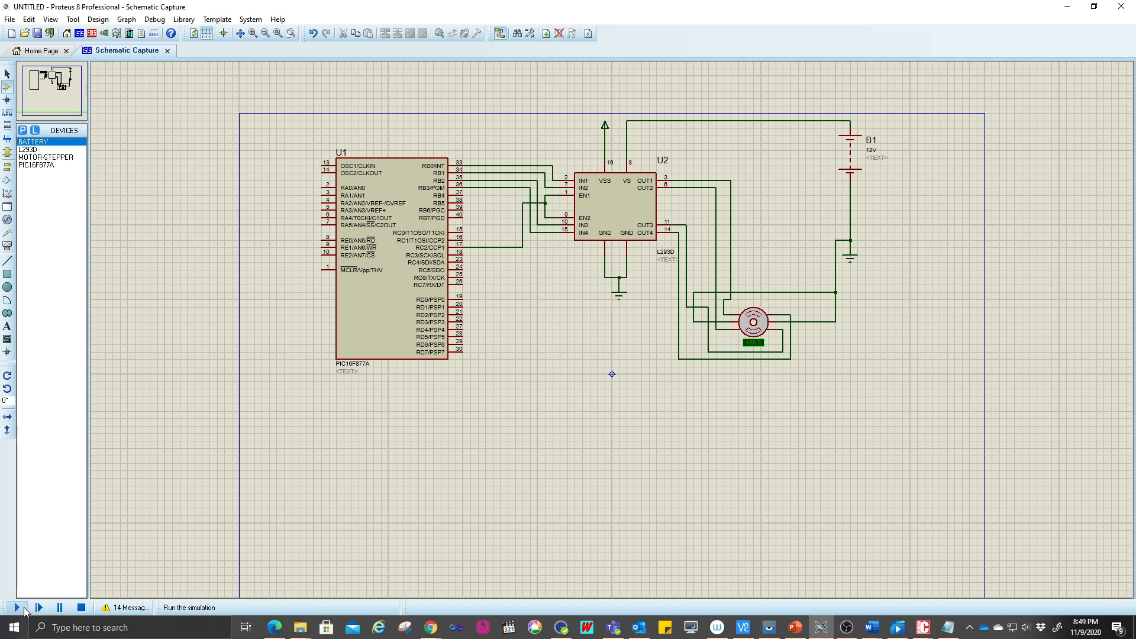
Simulate the motor with RC2/CCP1 driving the enable pins, stop the run, and close the Simulation Errors report.
{"action": "left_click", "coordinate": [24, 609]}
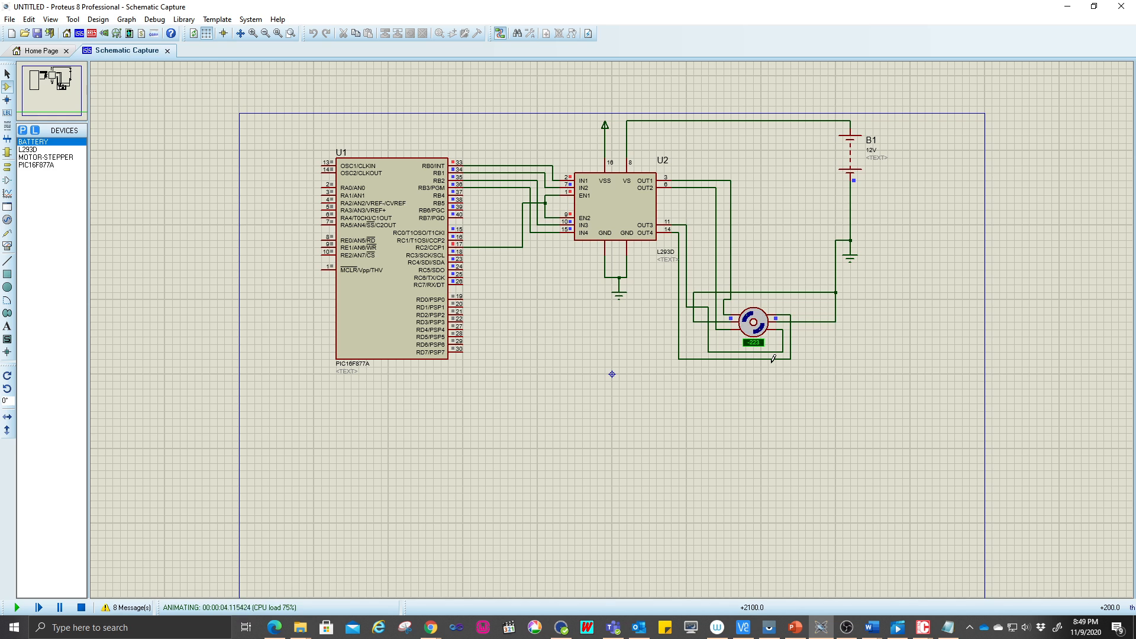
{"action": "left_click", "coordinate": [81, 608]}
{"action": "left_click", "coordinate": [251, 51]}
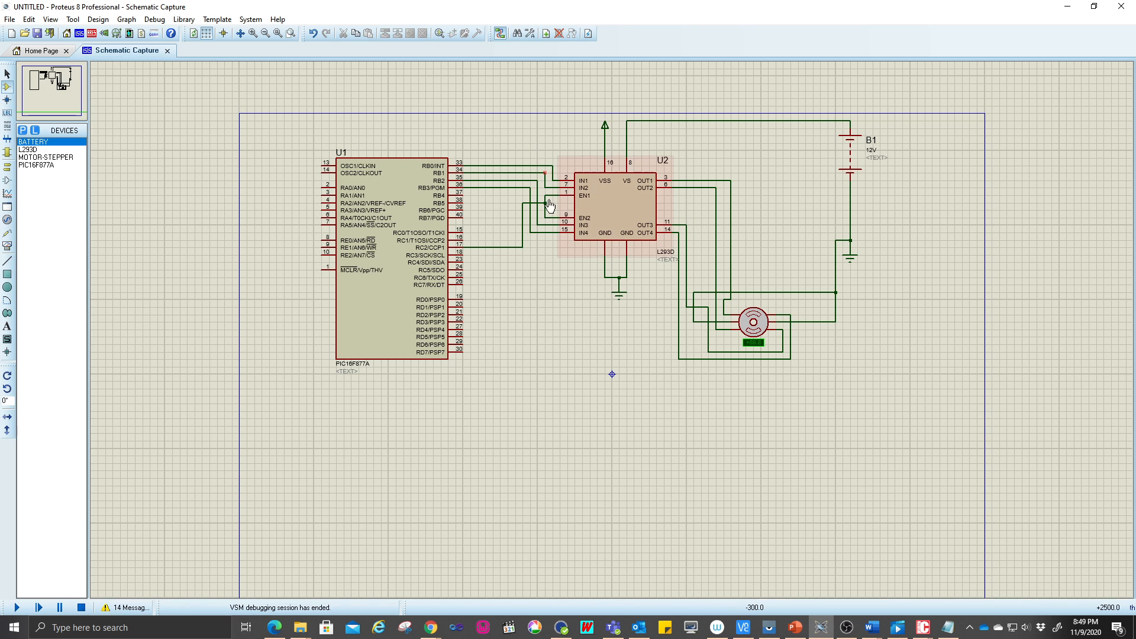
Delete the wire from RC2/CCP1 to the L293D enable pins and reconnect EN1 and EN2 to the VSS supply line.
{"action": "right_click", "coordinate": [522, 221]}
{"action": "left_click", "coordinate": [563, 261]}
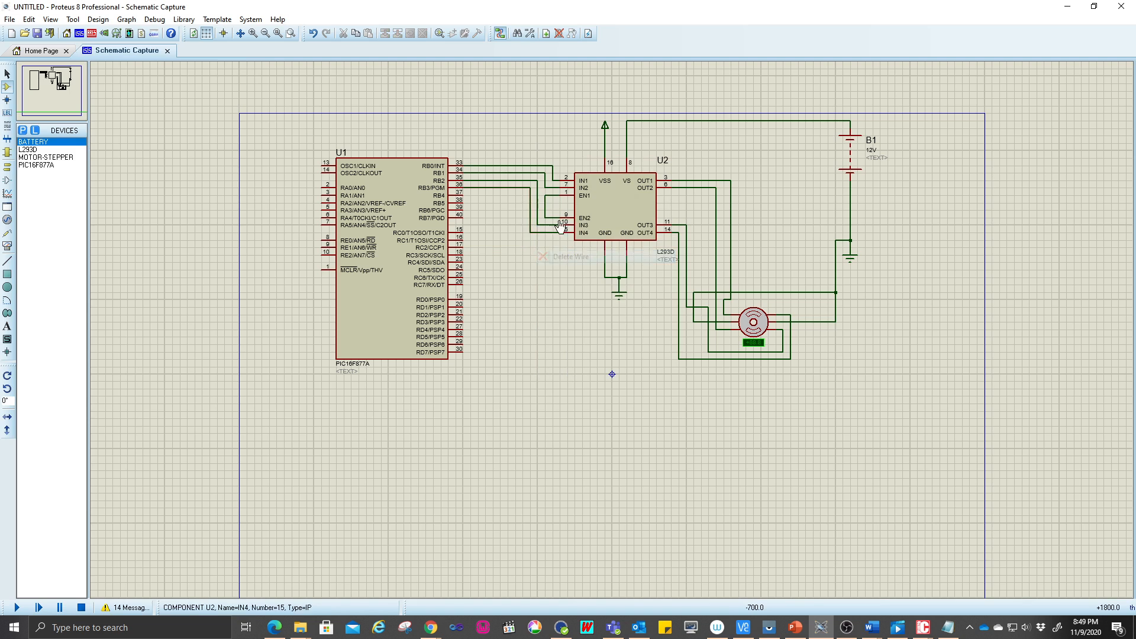
{"action": "left_click", "coordinate": [546, 203]}
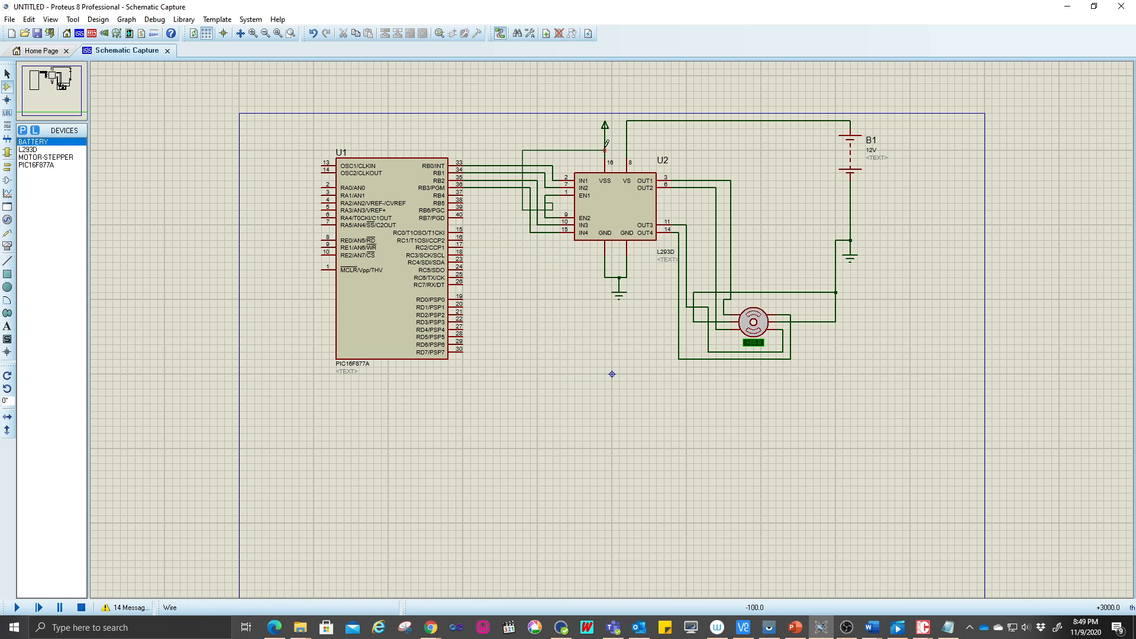
{"action": "left_click", "coordinate": [604, 149]}
Run the simulation with VSS on the enable pins and compare the motor's stepping with the delays in the mikroC code.
{"action": "left_click", "coordinate": [18, 608]}
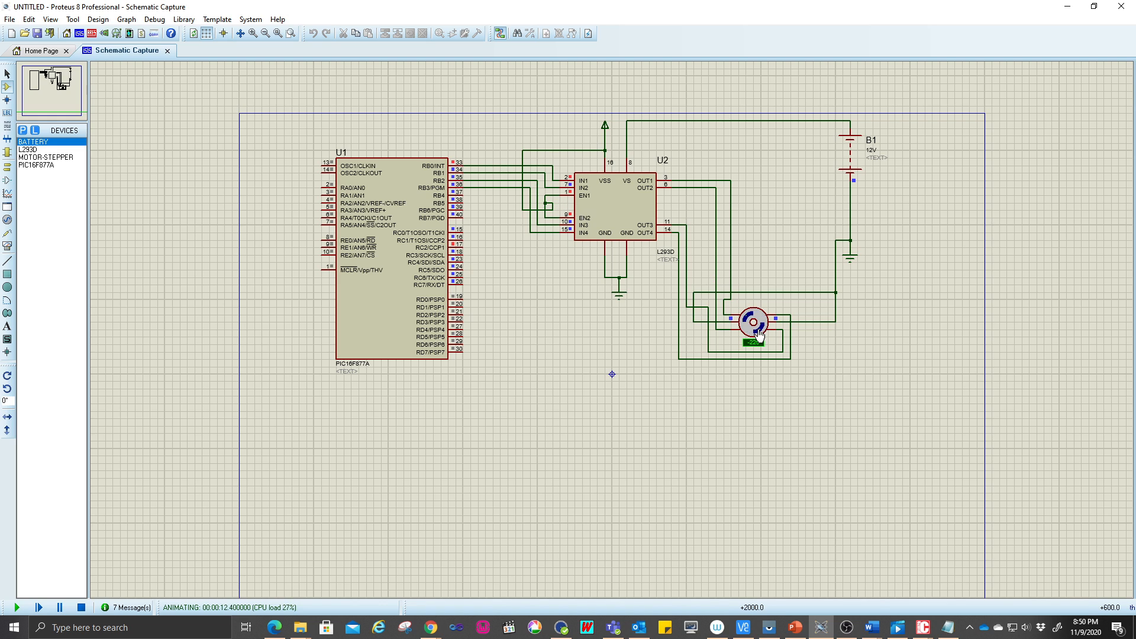
{"action": "key", "text": "alt+Tab"}
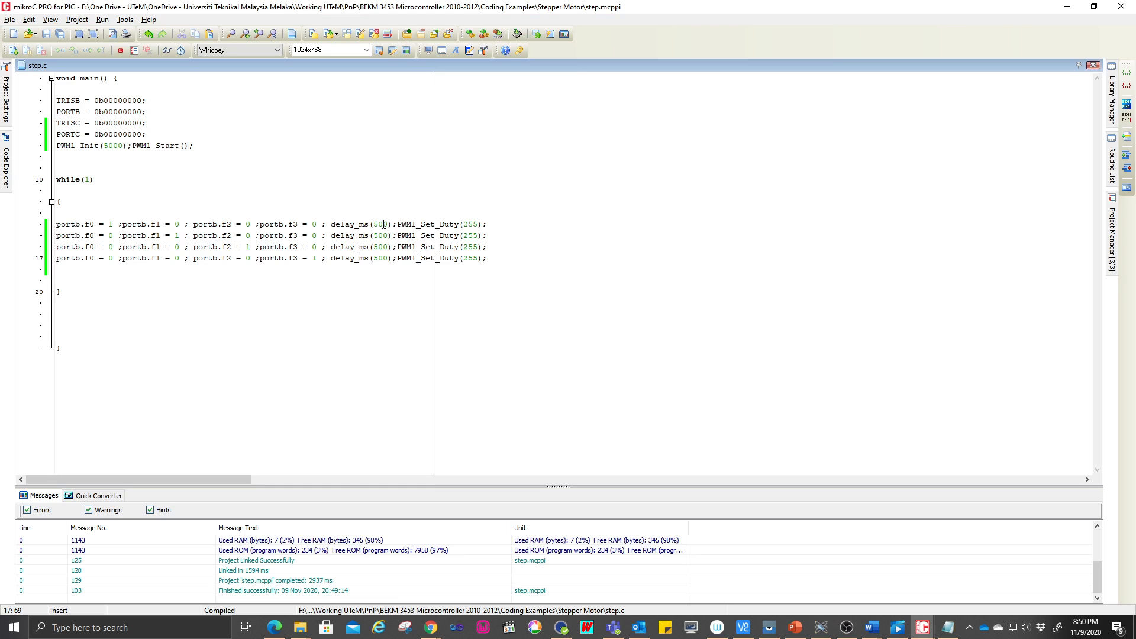
{"action": "key", "text": "alt+Tab"}
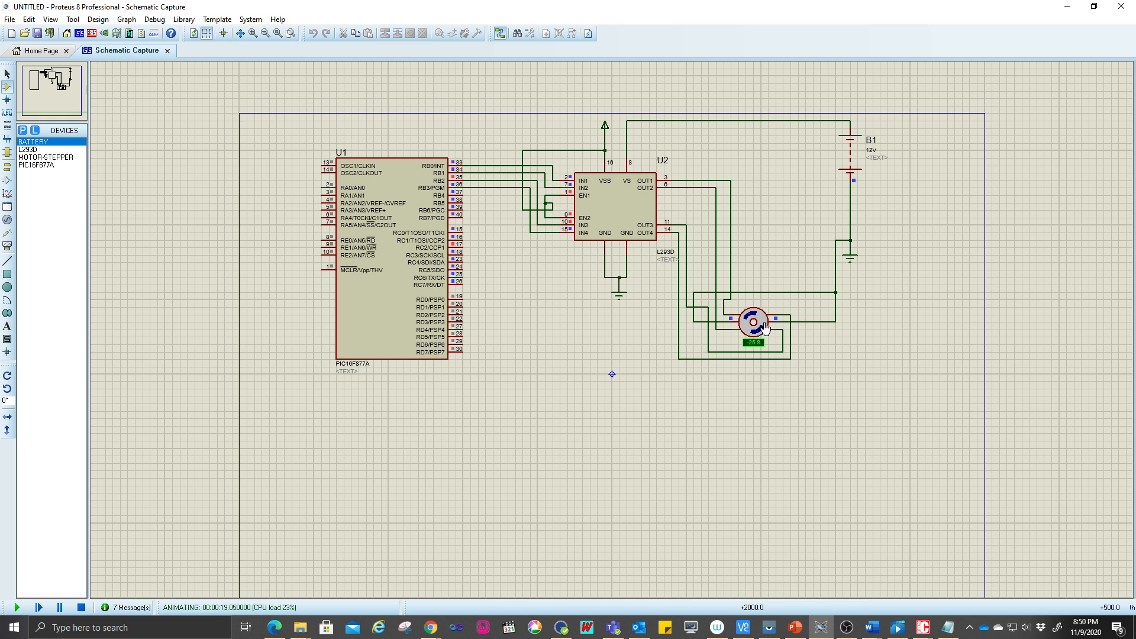
Switch to mikroC, delete delay_ms(500); from all four portb lines in the while loop, and build the project.
{"action": "key", "text": "alt+Tab"}
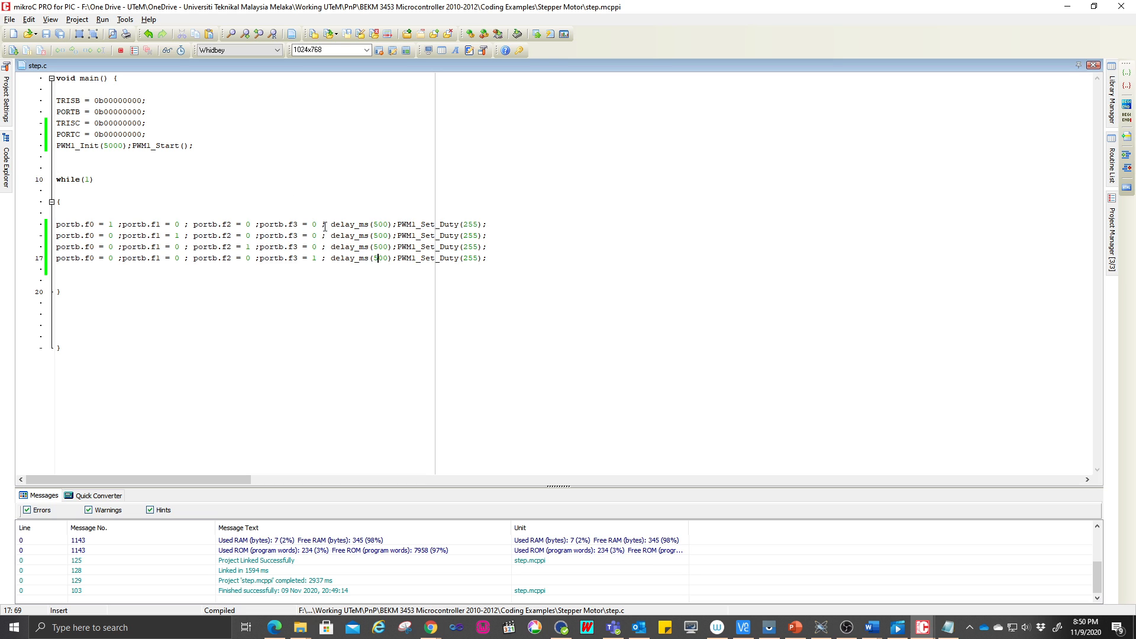
{"action": "left_click_drag", "start_coordinate": [331, 223], "coordinate": [391, 223]}
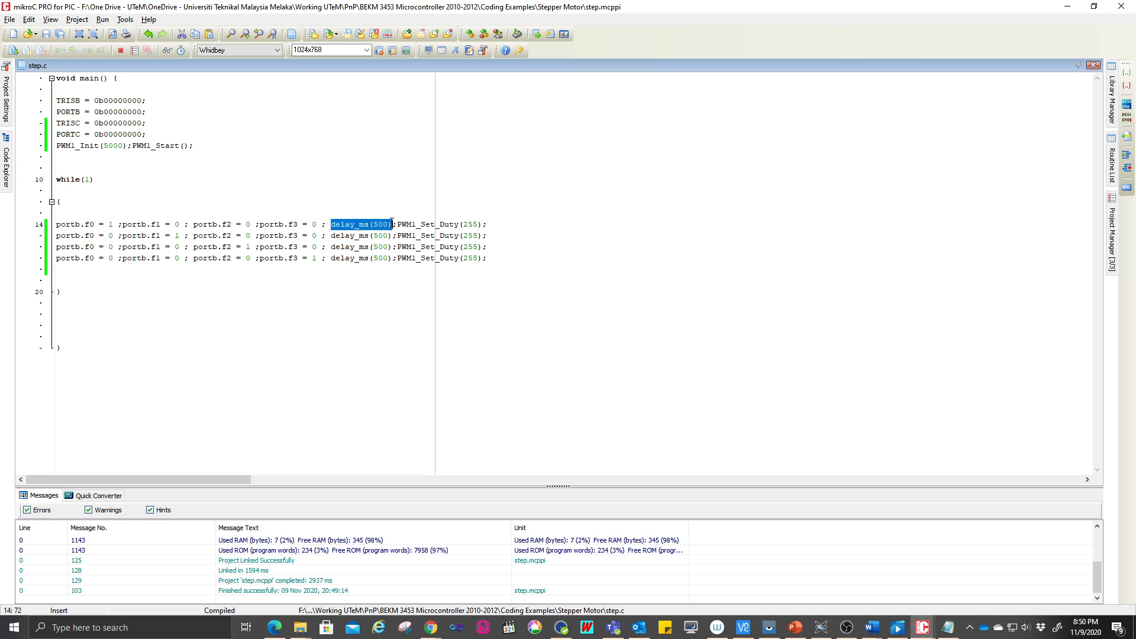
{"action": "key", "text": "Delete"}
{"action": "left_click_drag", "start_coordinate": [331, 235], "coordinate": [397, 235]}
{"action": "key", "text": "Delete"}
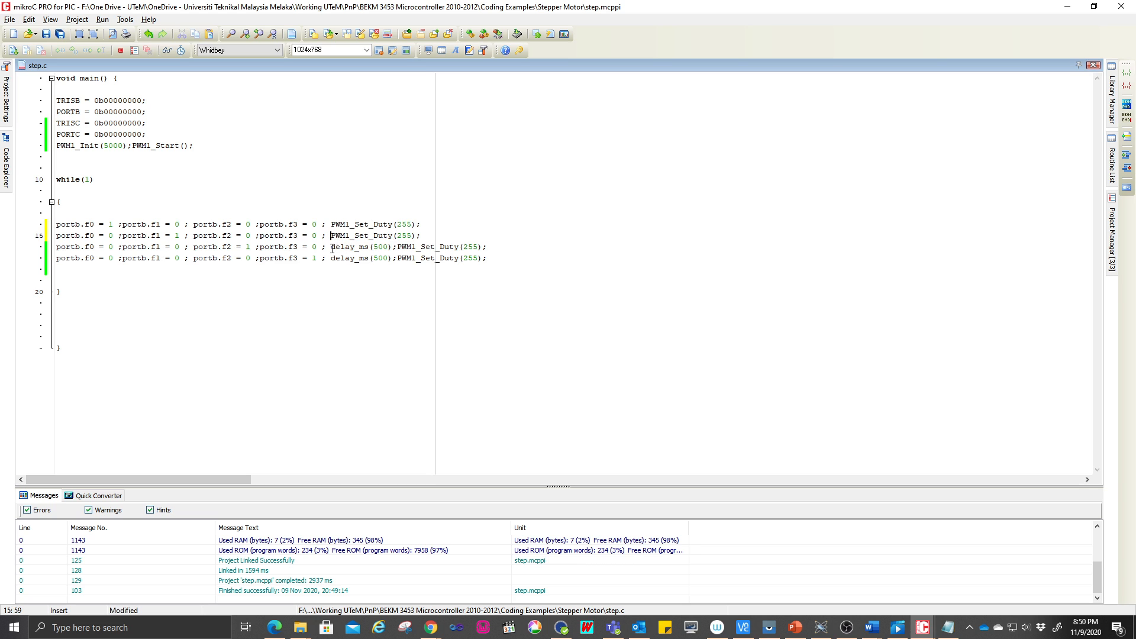
{"action": "left_click_drag", "start_coordinate": [331, 247], "coordinate": [397, 246]}
{"action": "key", "text": "Delete"}
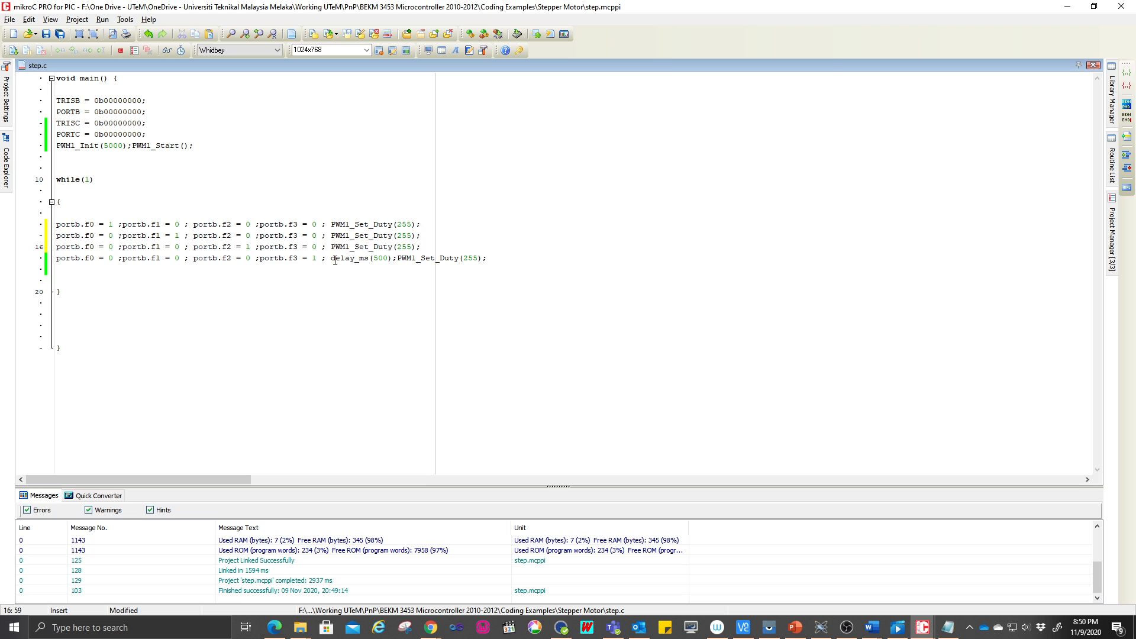
{"action": "left_click_drag", "start_coordinate": [331, 259], "coordinate": [397, 259]}
{"action": "key", "text": "Delete"}
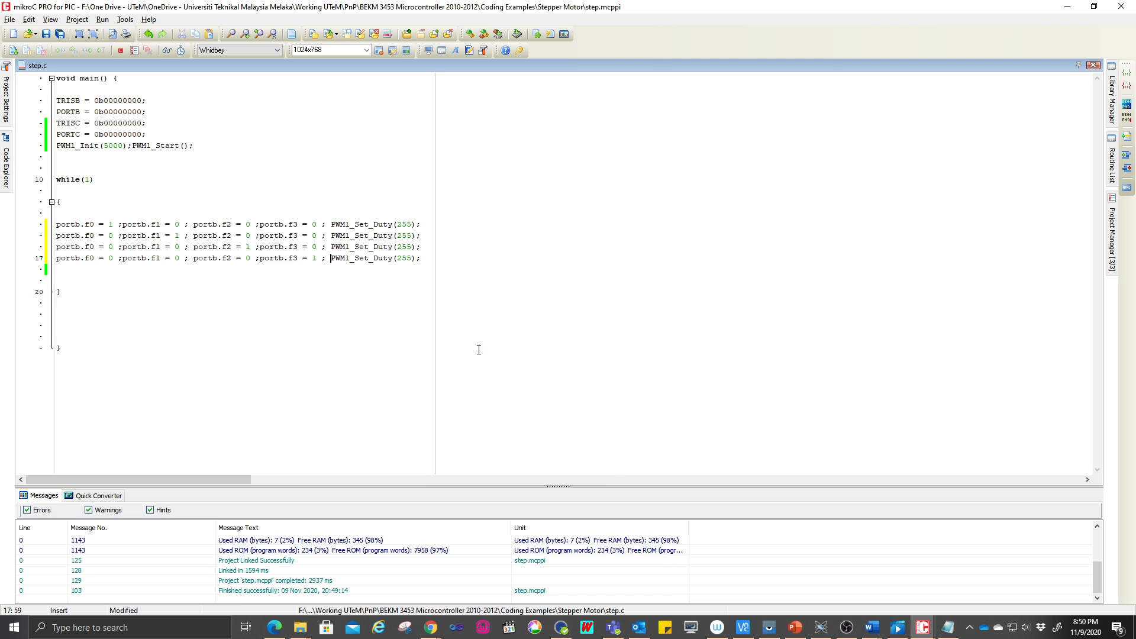
{"action": "left_click", "coordinate": [78, 20]}
{"action": "left_click", "coordinate": [88, 34]}
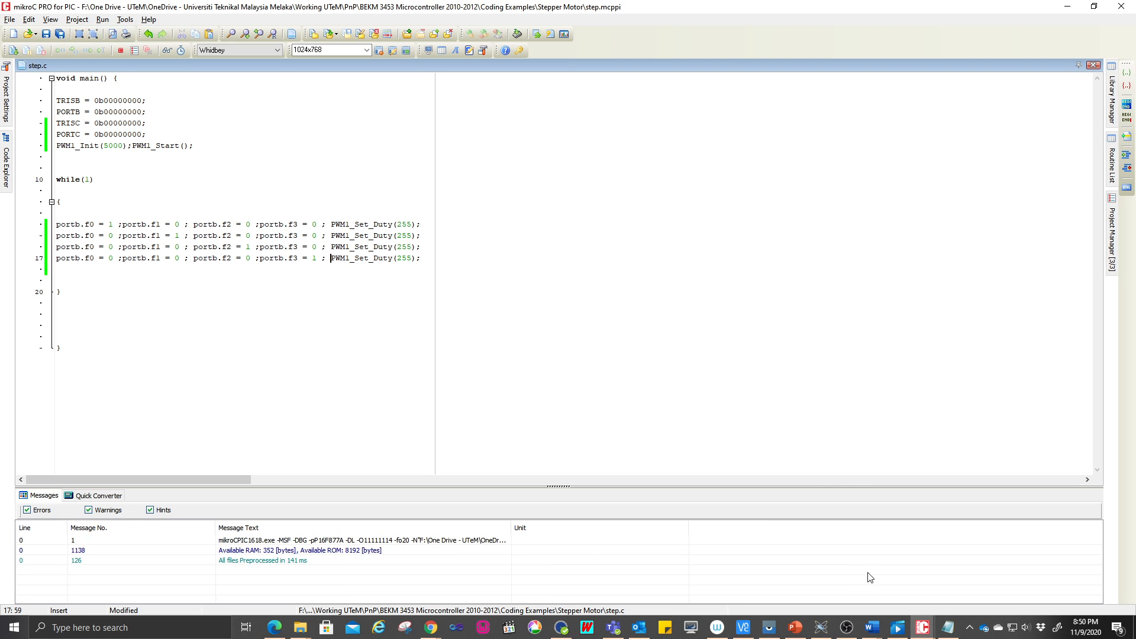
Switch to Proteus, stop the running simulation, close its report, and rerun the motor without the delays.
{"action": "left_click", "coordinate": [823, 631]}
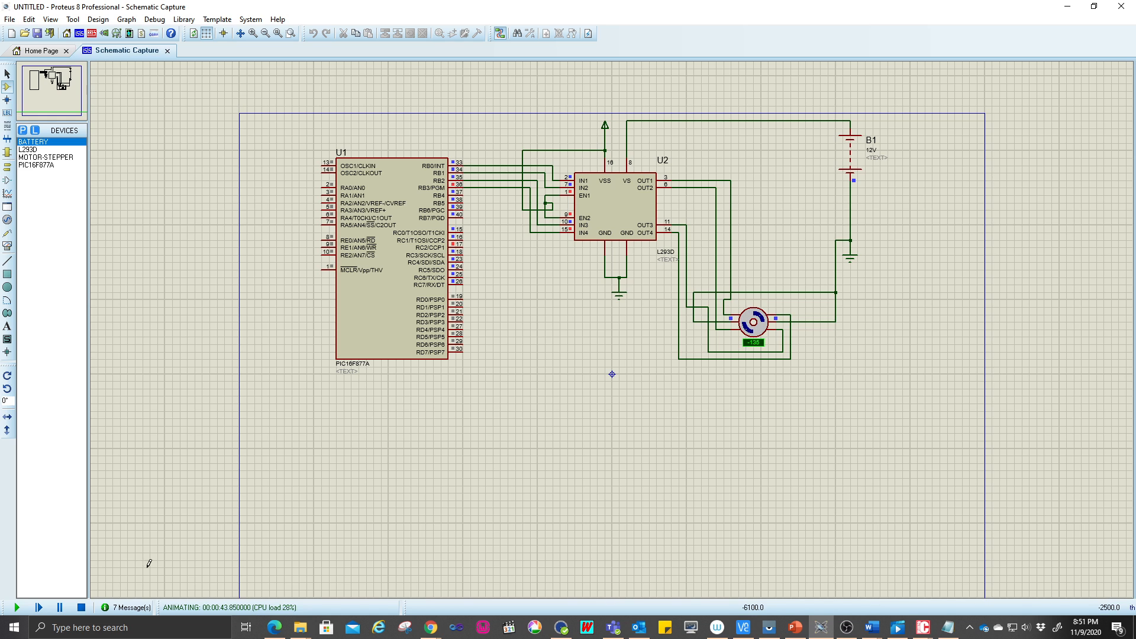
{"action": "left_click", "coordinate": [82, 608]}
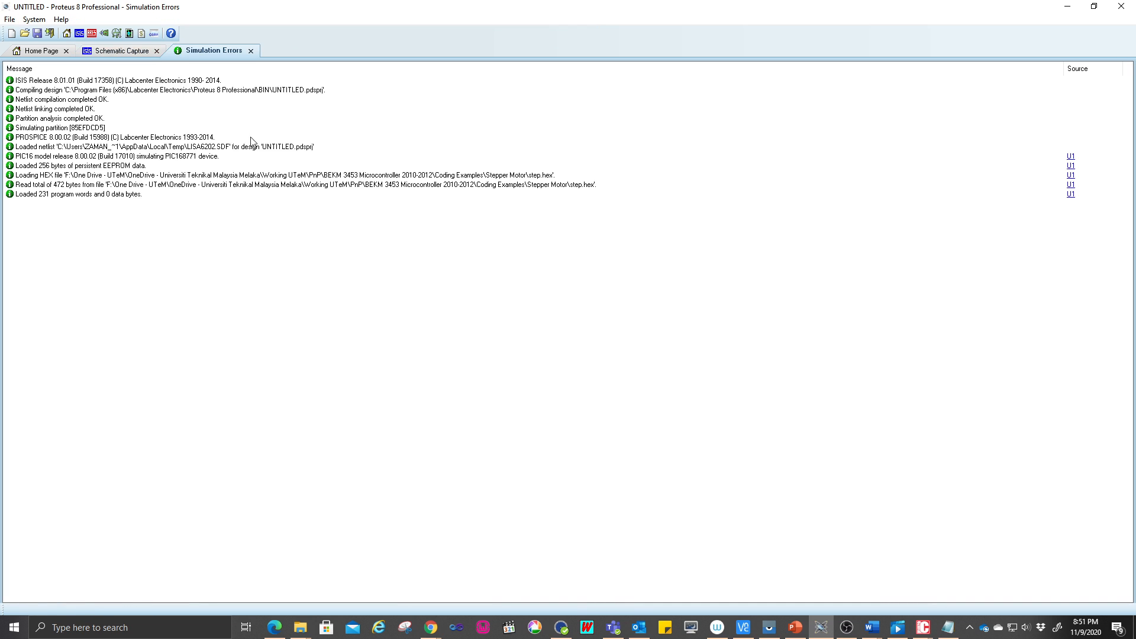
{"action": "left_click", "coordinate": [250, 51]}
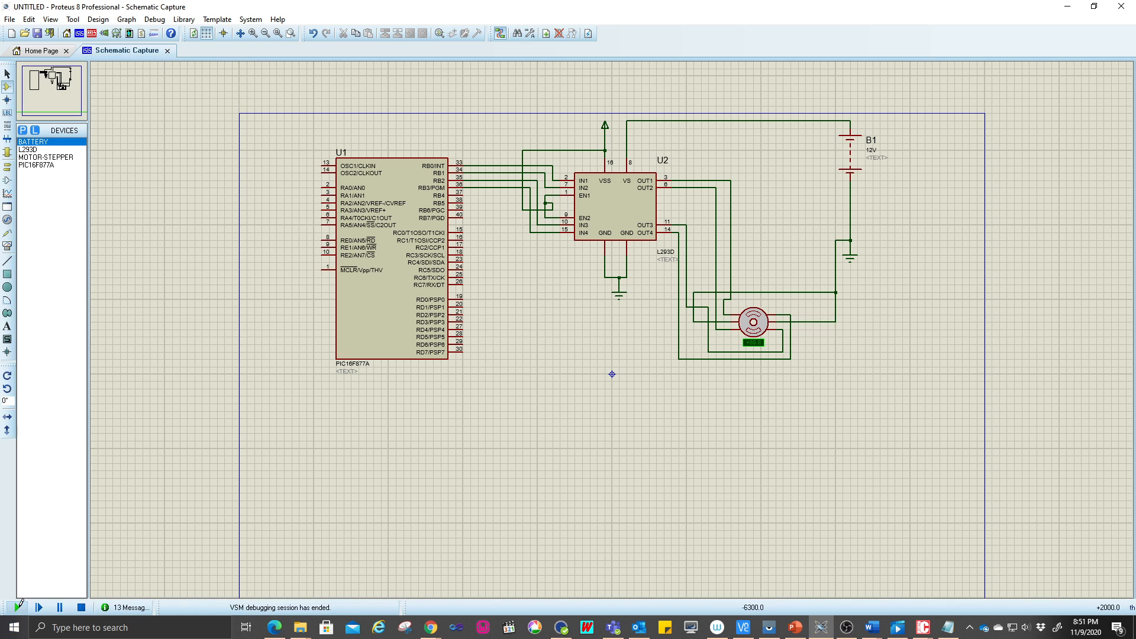
{"action": "left_click", "coordinate": [19, 606]}
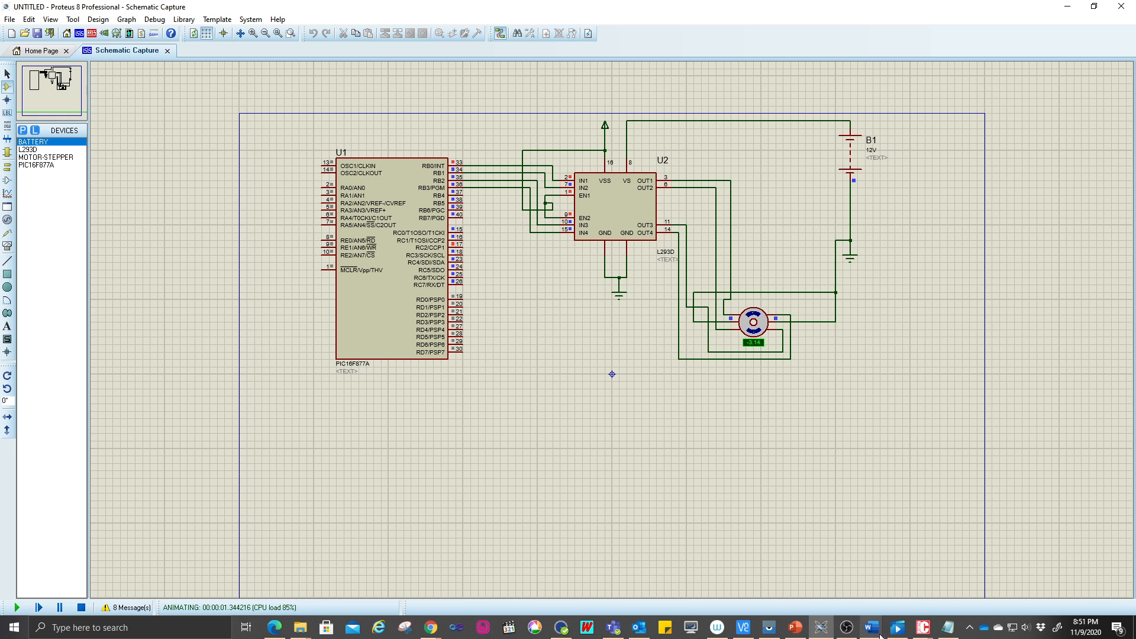
Switch to mikroC, undo the deletion of the delay_ms(500); calls in the four portb lines, and build the project.
{"action": "mouse_move", "coordinate": [921, 632]}
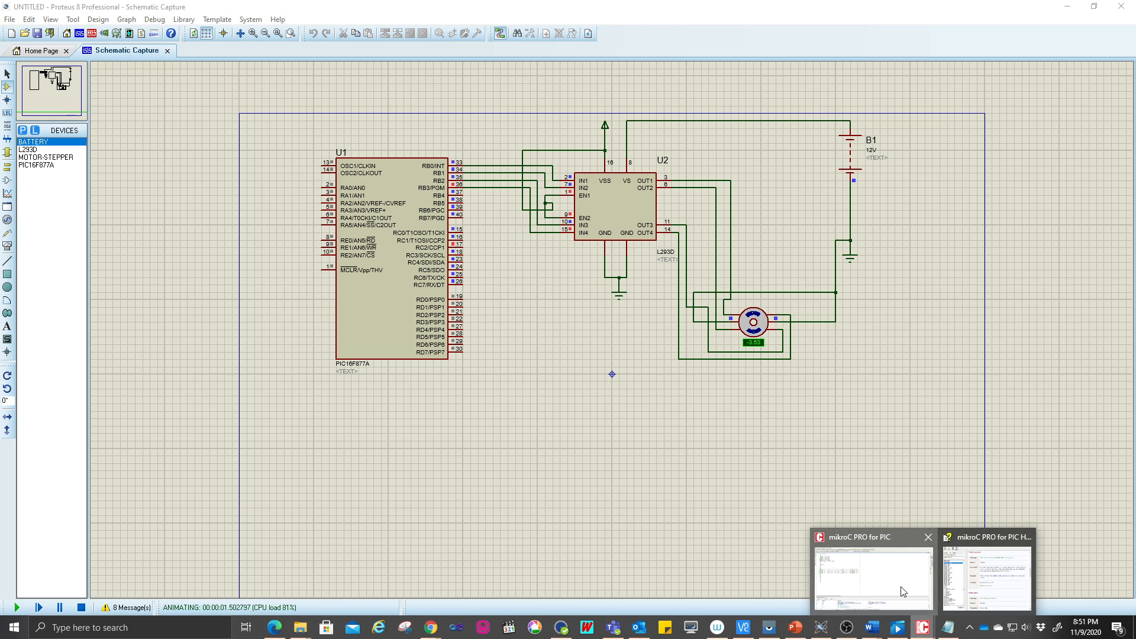
{"action": "left_click", "coordinate": [863, 577]}
{"action": "key", "text": "ctrl+z"}
{"action": "key", "text": "ctrl+z"}
{"action": "key", "text": "ctrl+z"}
{"action": "key", "text": "ctrl+z"}
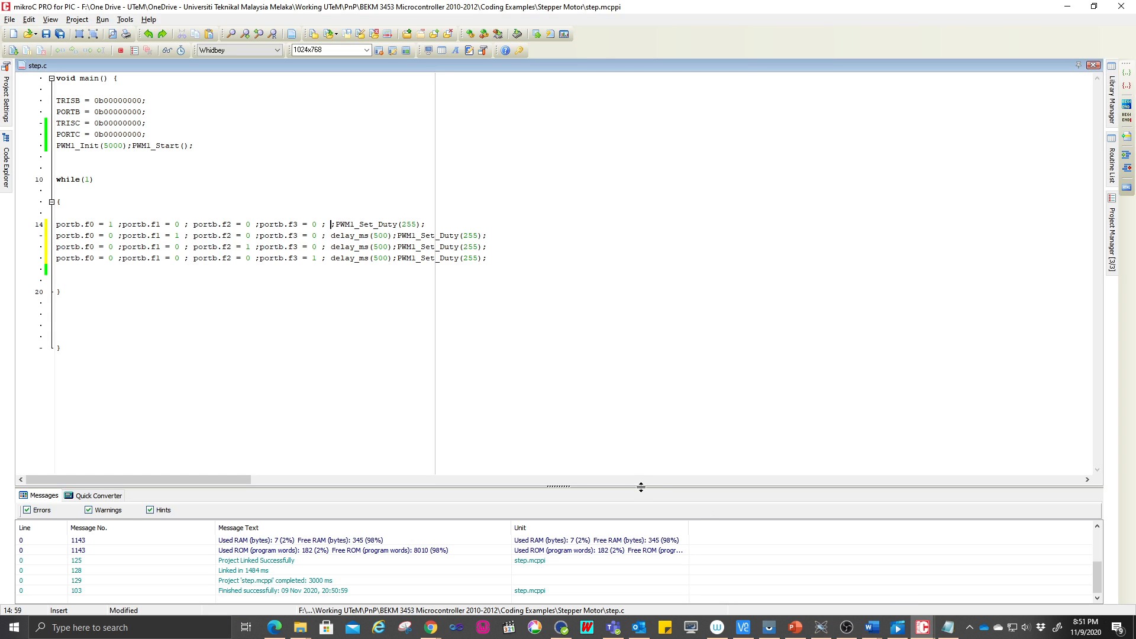
{"action": "left_click", "coordinate": [77, 20]}
{"action": "left_click", "coordinate": [88, 33]}
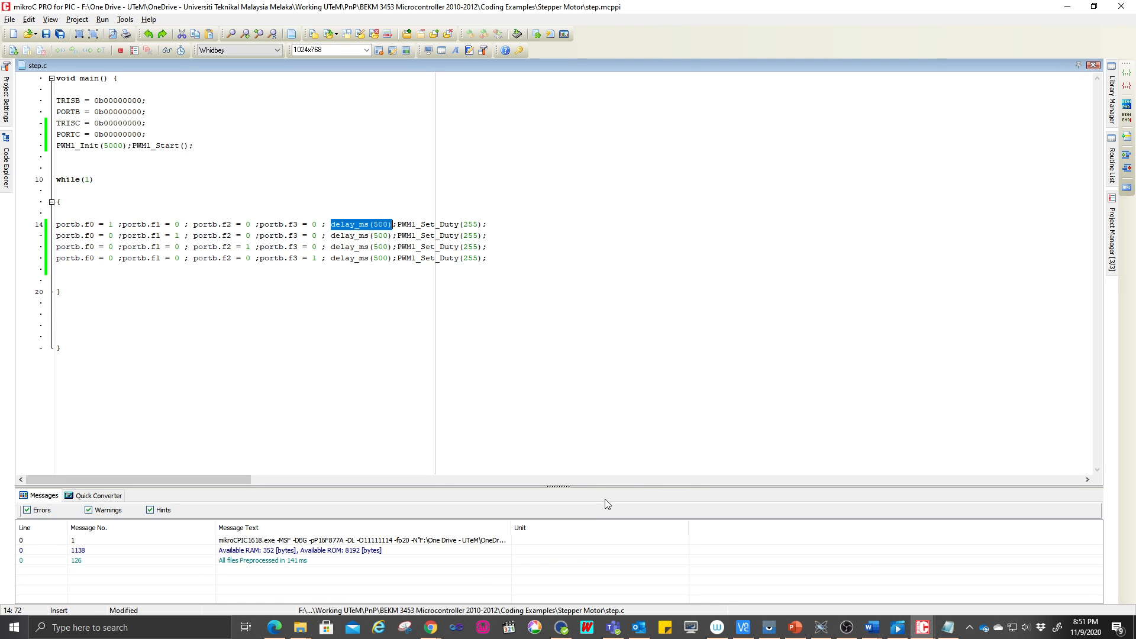
Switch to Proteus, stop the simulation, close the Simulation Errors report, and rerun the motor with the 500 ms delays.
{"action": "key", "text": "alt+Tab"}
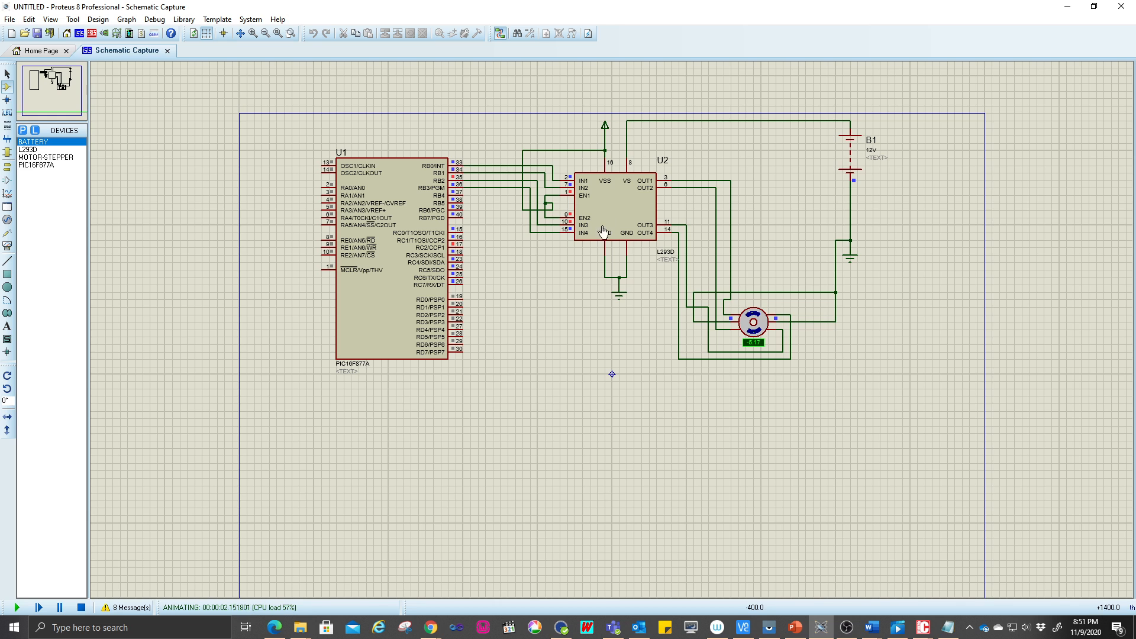
{"action": "left_click", "coordinate": [81, 607]}
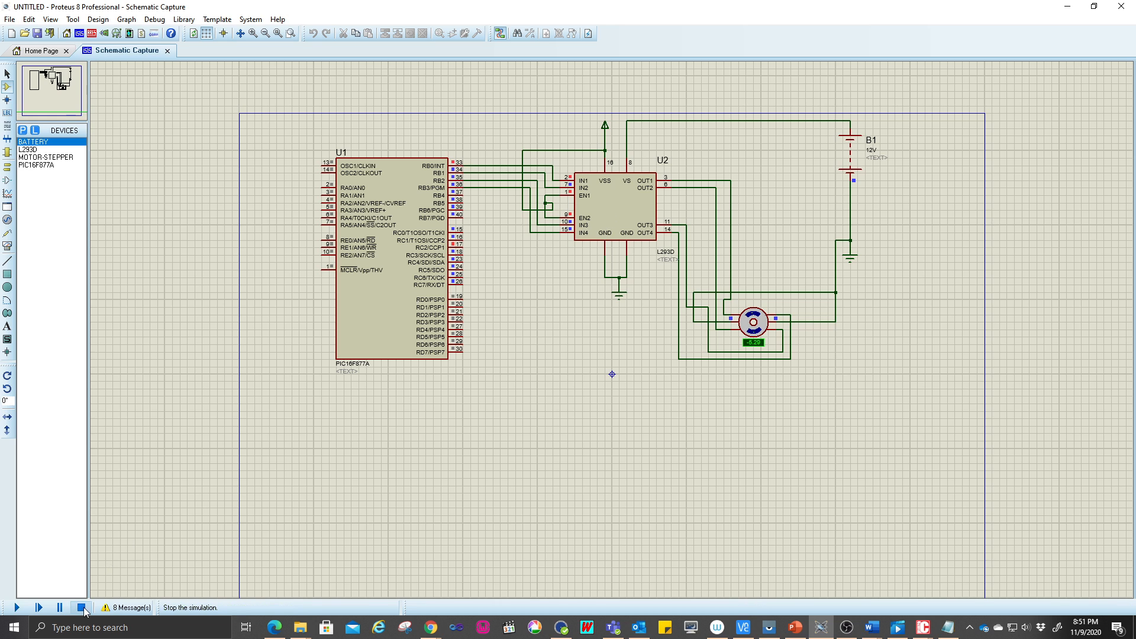
{"action": "left_click", "coordinate": [251, 51]}
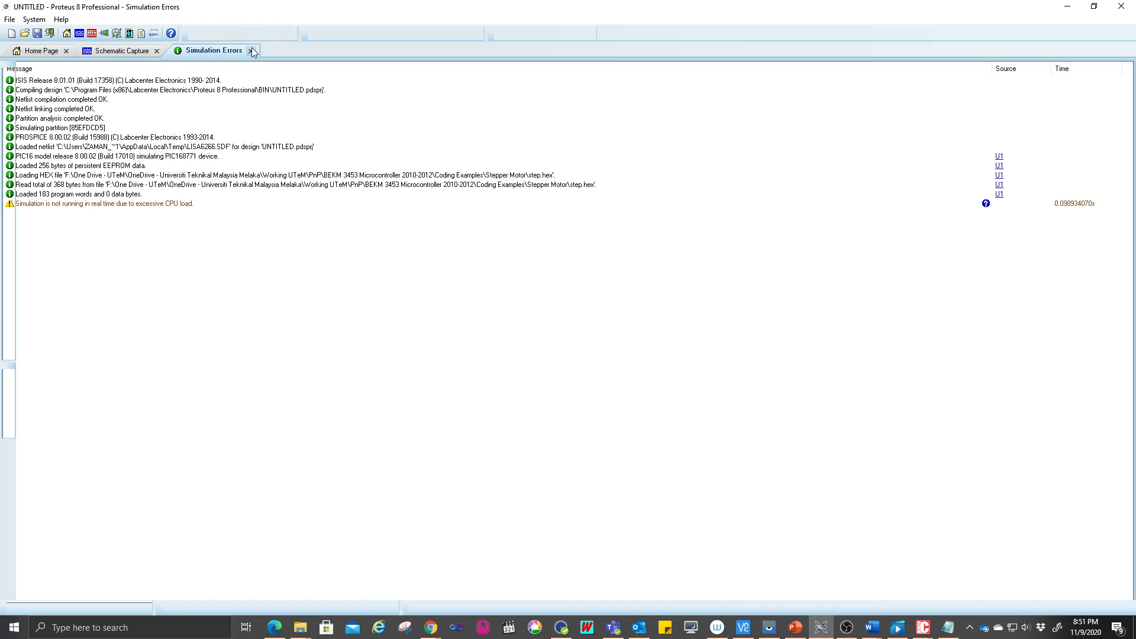
{"action": "left_click", "coordinate": [17, 607]}
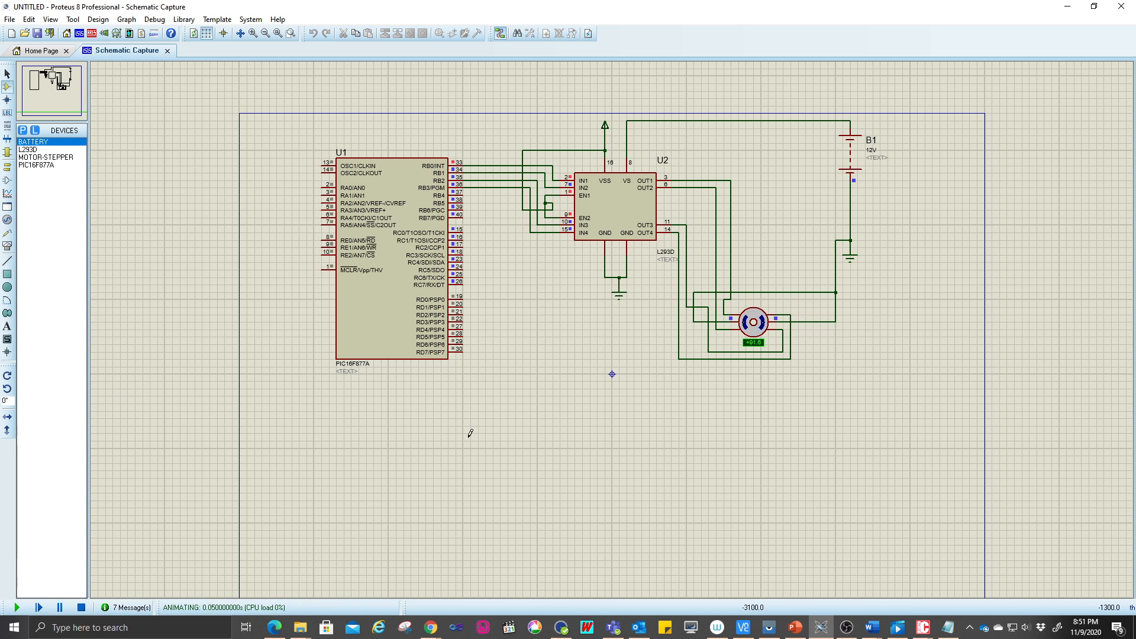